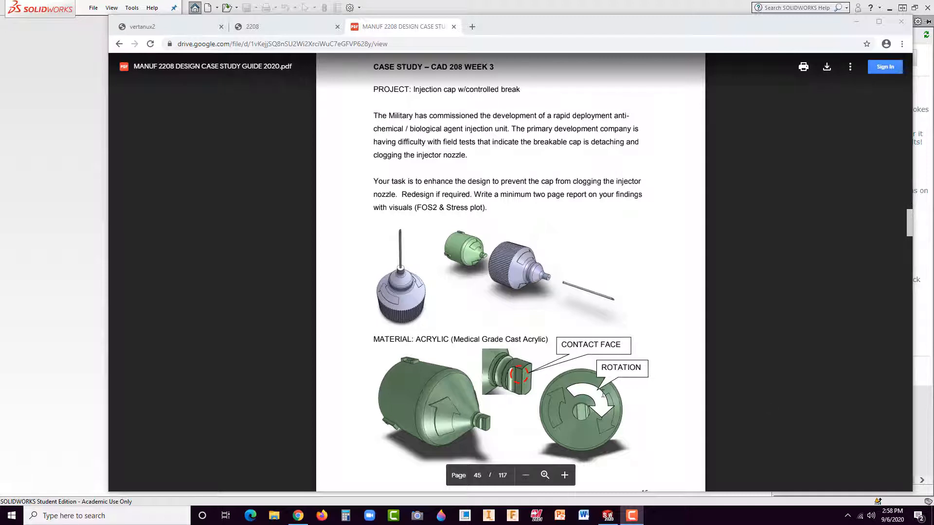
left_click(518, 374)
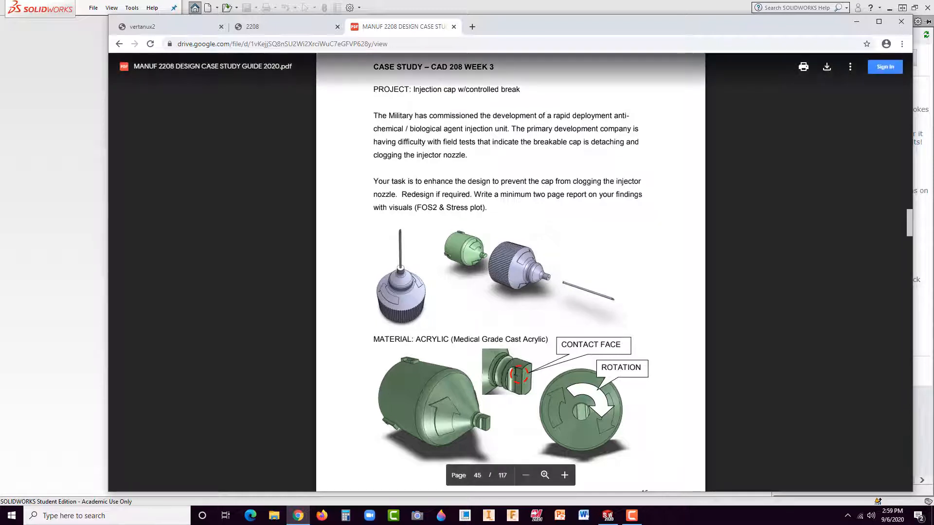
left_click(519, 377)
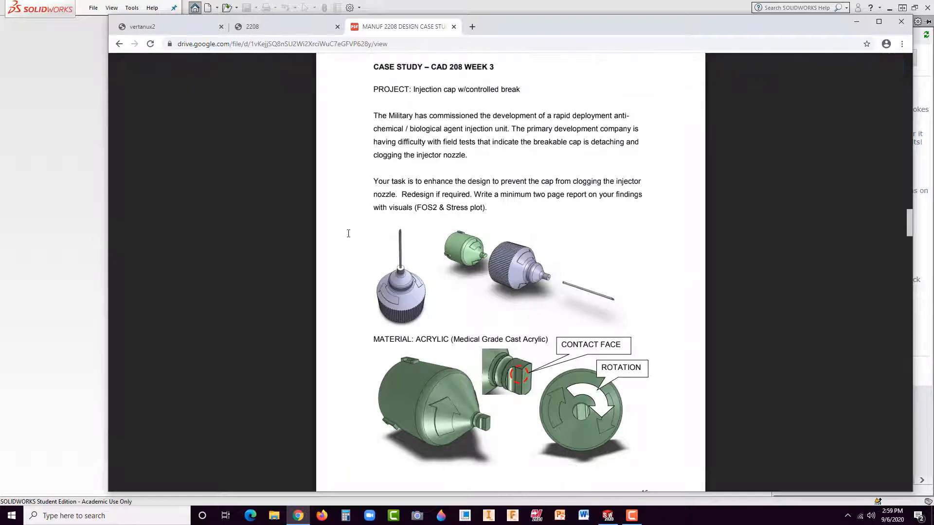
Step: Open the MANUF 2208 course page, going from the vertanux1 home page through the Breccia Initiative and vertanux2 pages
left_click(197, 28)
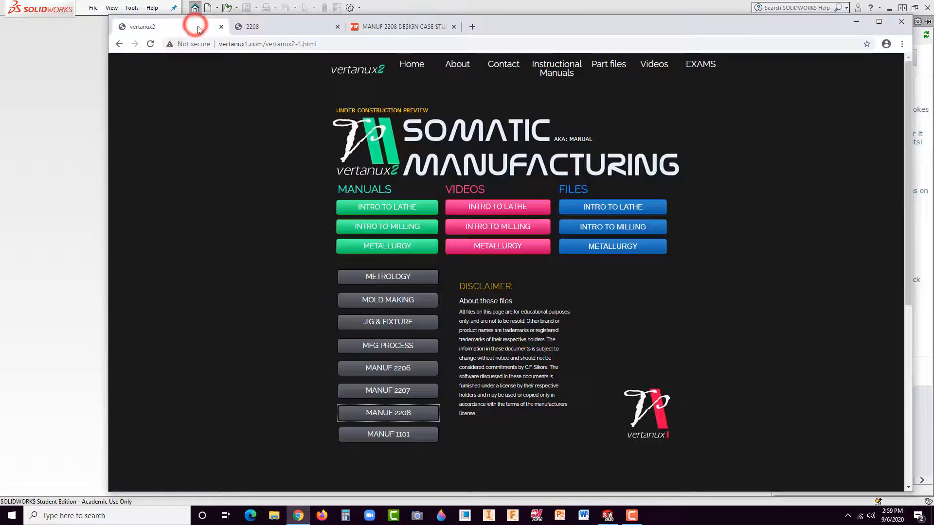
left_click(404, 413)
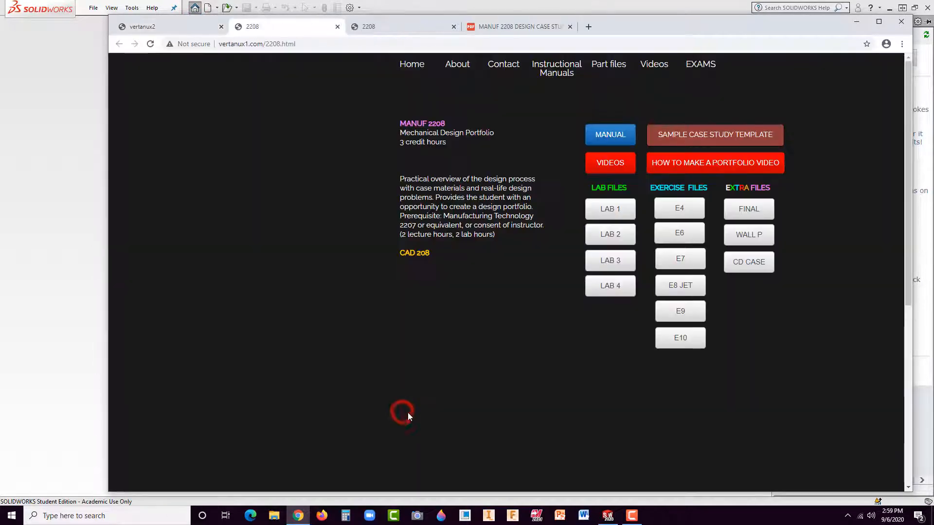
left_click(151, 30)
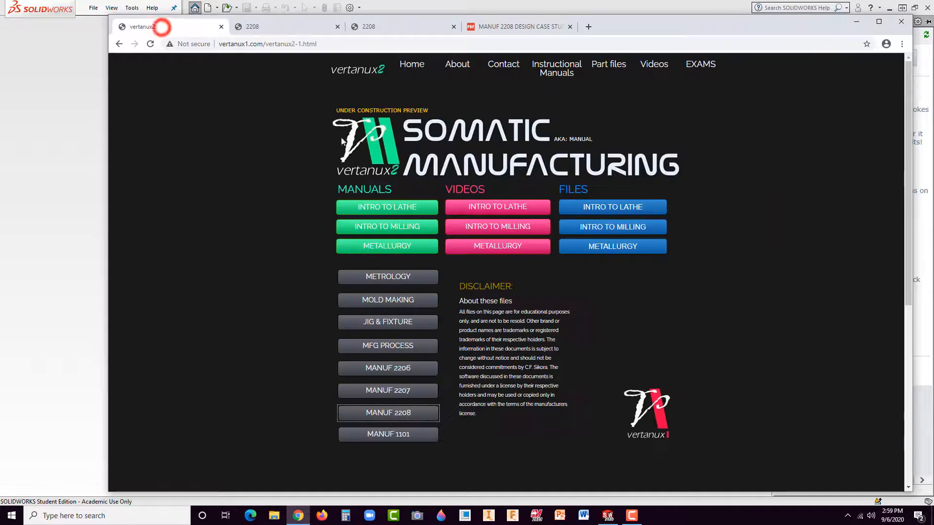
left_click(417, 73)
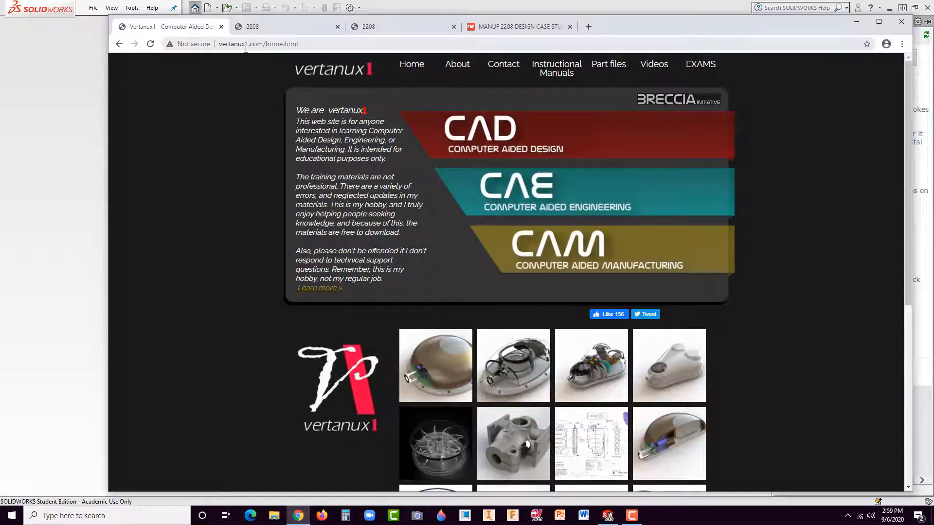
left_click(658, 100)
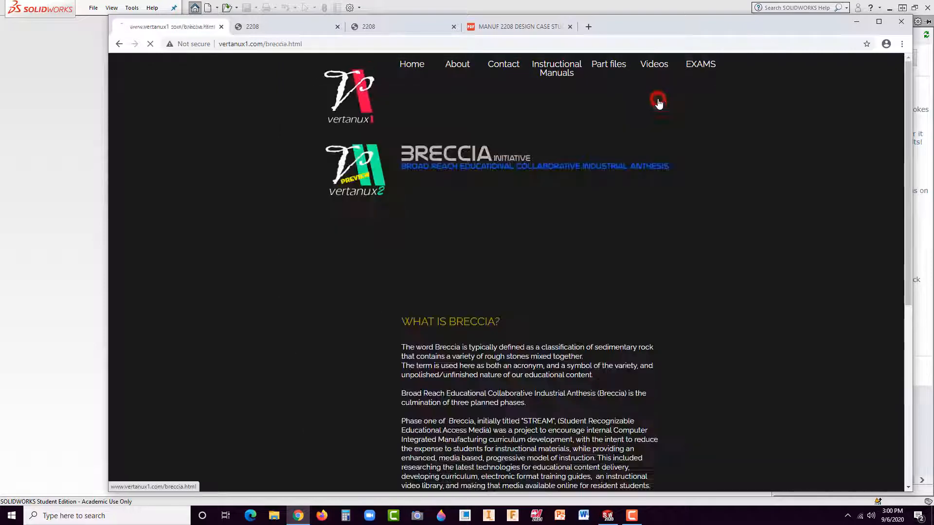
left_click(352, 180)
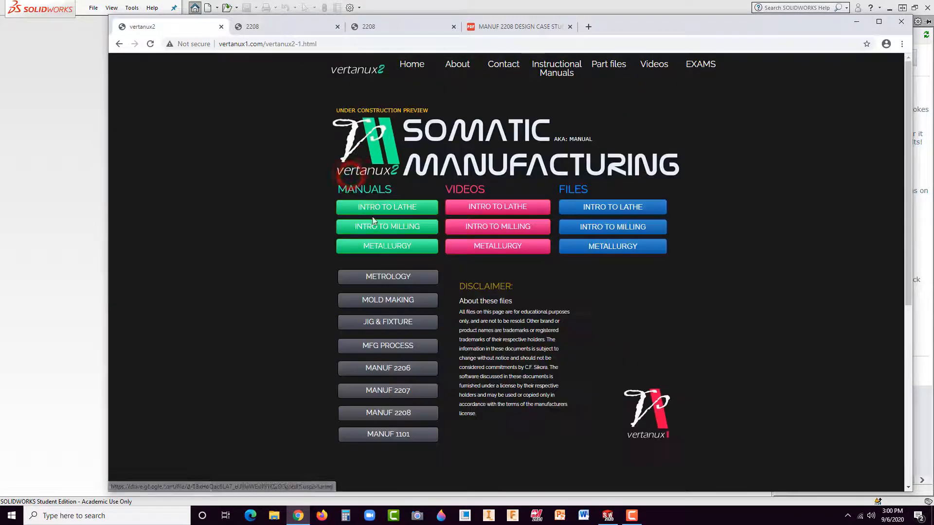
left_click(407, 413)
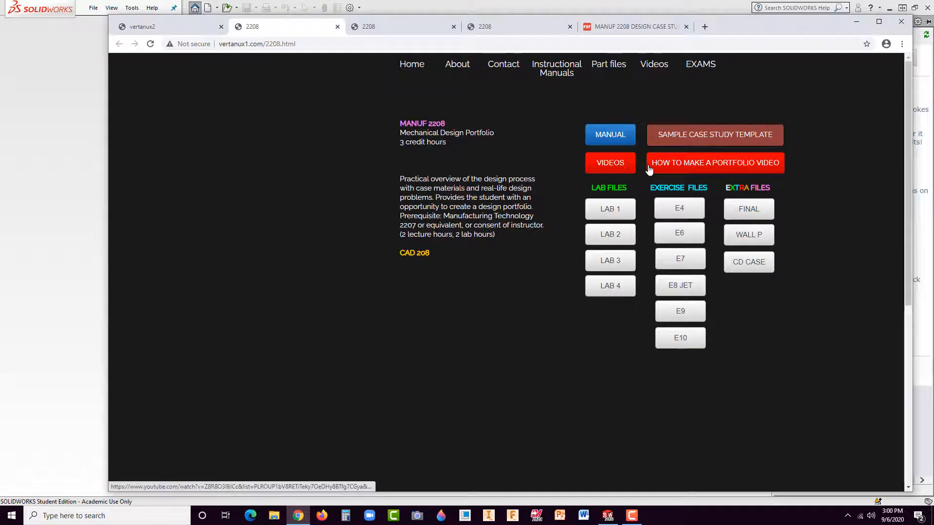
Step: Open the sample case study template from the course page and download the steering wheel document
left_click(700, 139)
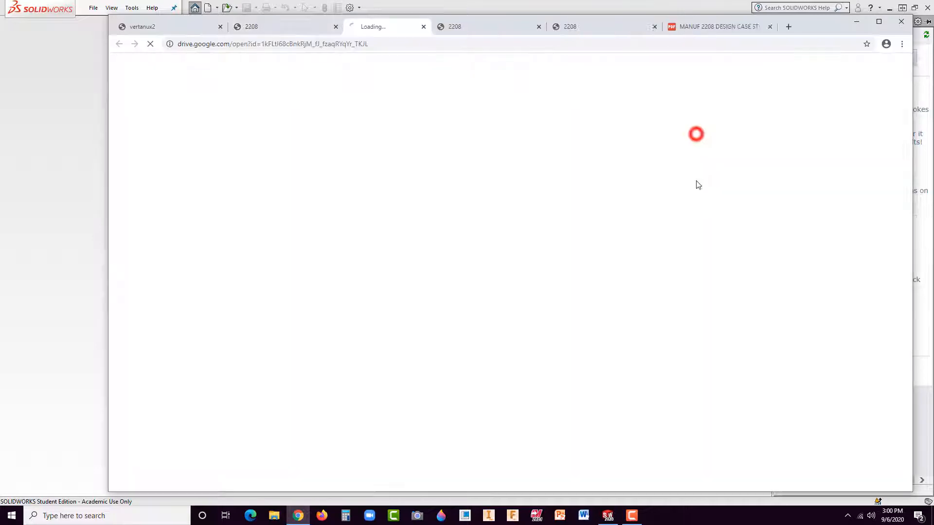
scroll(523, 308, "down", 6)
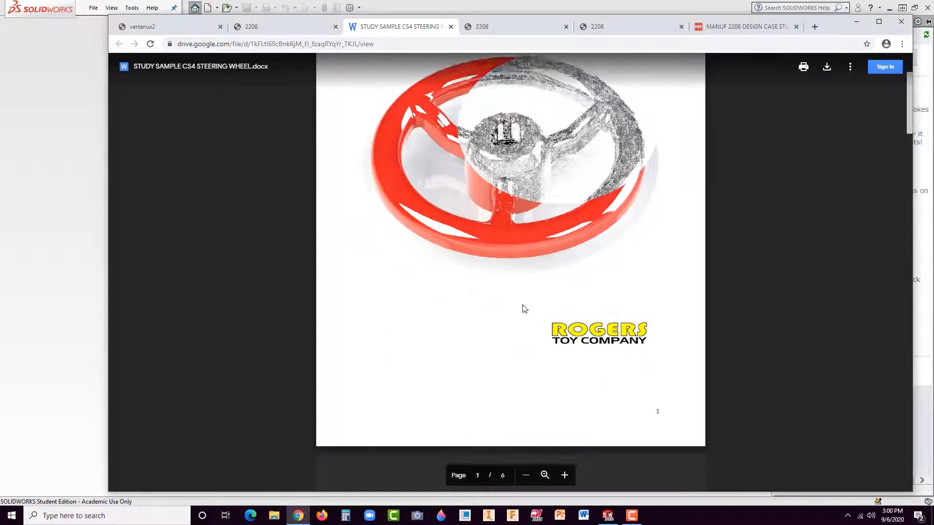
scroll(853, 96, "up", 5)
left_click(827, 66)
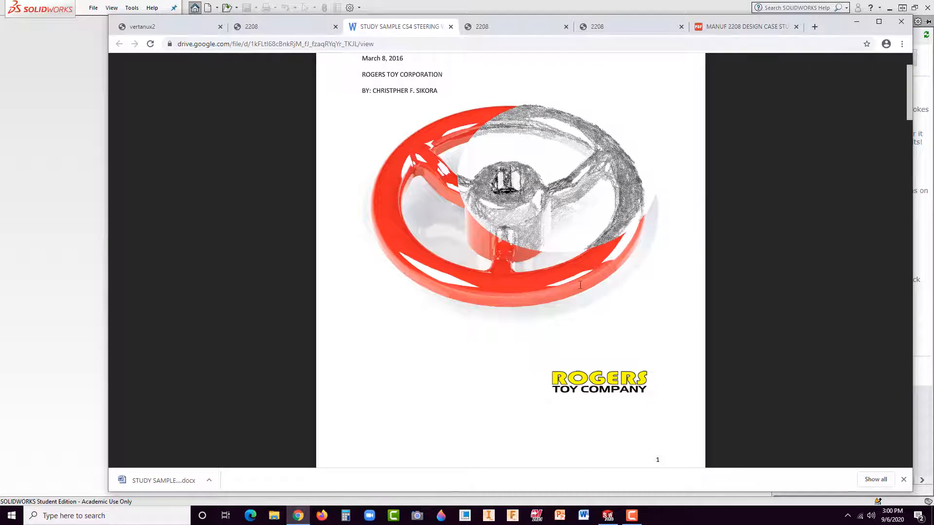
Step: Open the downloaded STUDY SAMPLE CS4 STEERING WHEEL document in Word and enable editing
scroll(576, 330, "down", 1)
scroll(576, 330, "down", 8)
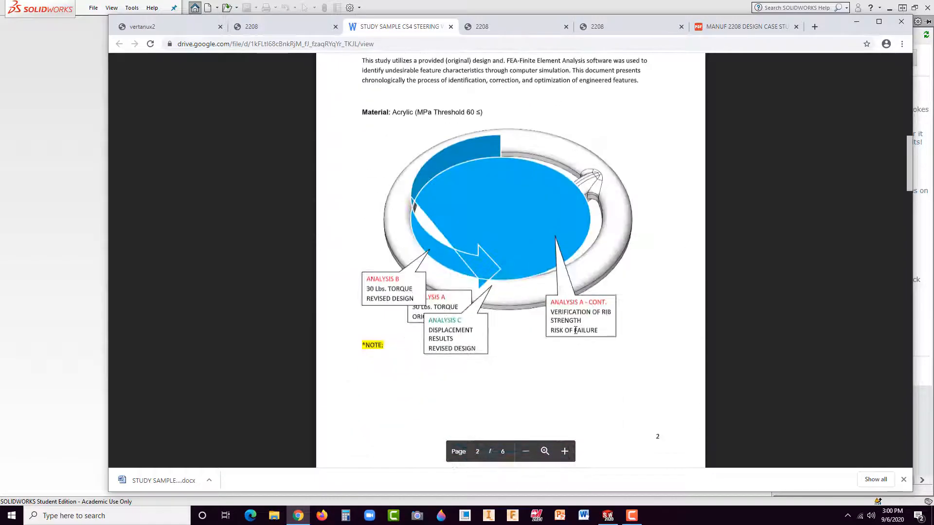
scroll(567, 325, "down", 3)
scroll(569, 398, "up", 9)
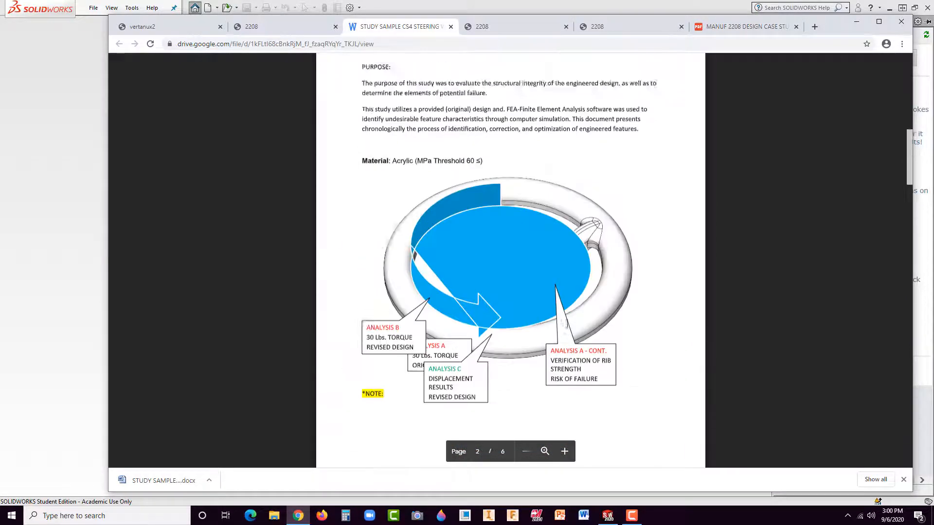
scroll(569, 397, "up", 4)
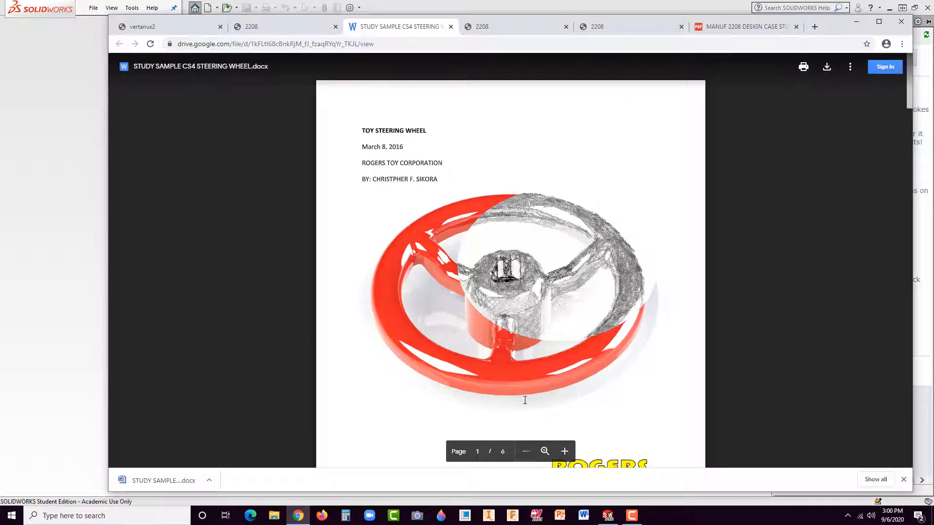
left_click(168, 481)
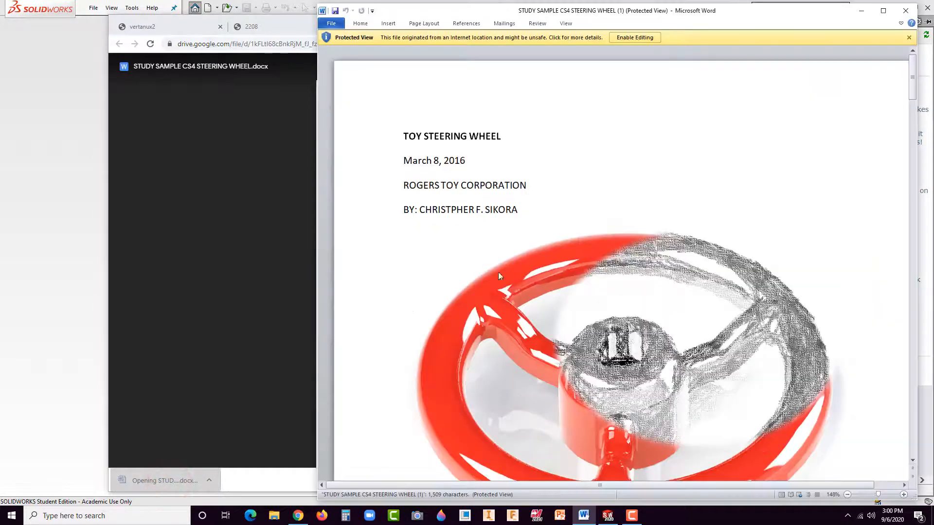
left_click(635, 38)
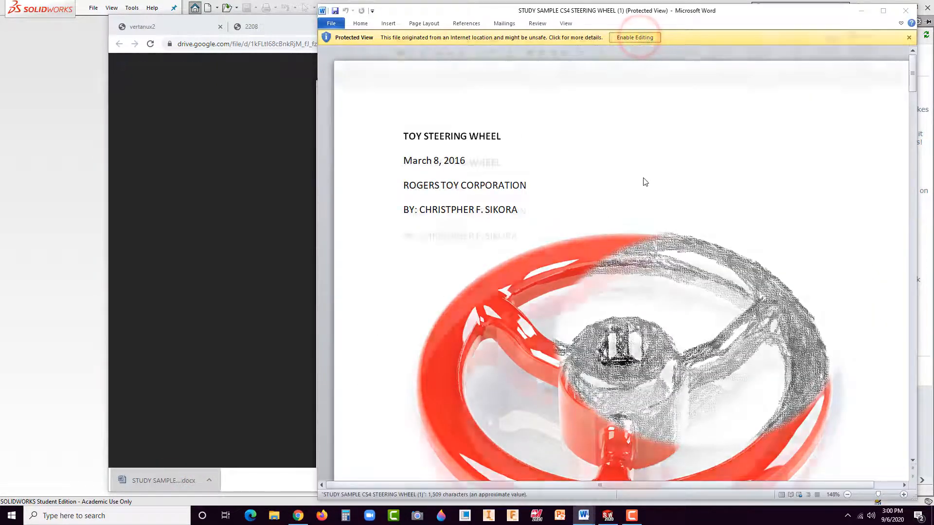
scroll(573, 257, "down", 4)
scroll(573, 257, "up", 1)
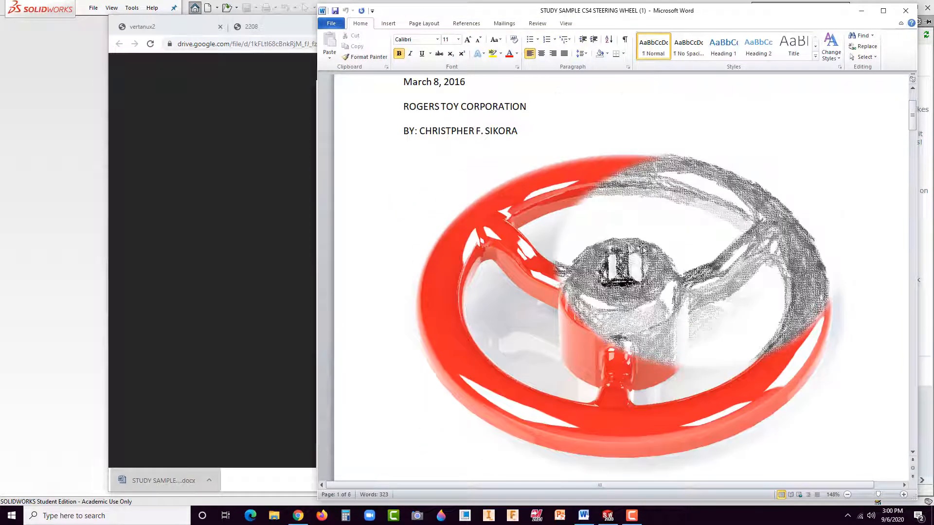
Step: Switch back to the MANUF 2208 course page in the browser and download the Lab 2 file INJECTOR.zip
left_click(174, 273)
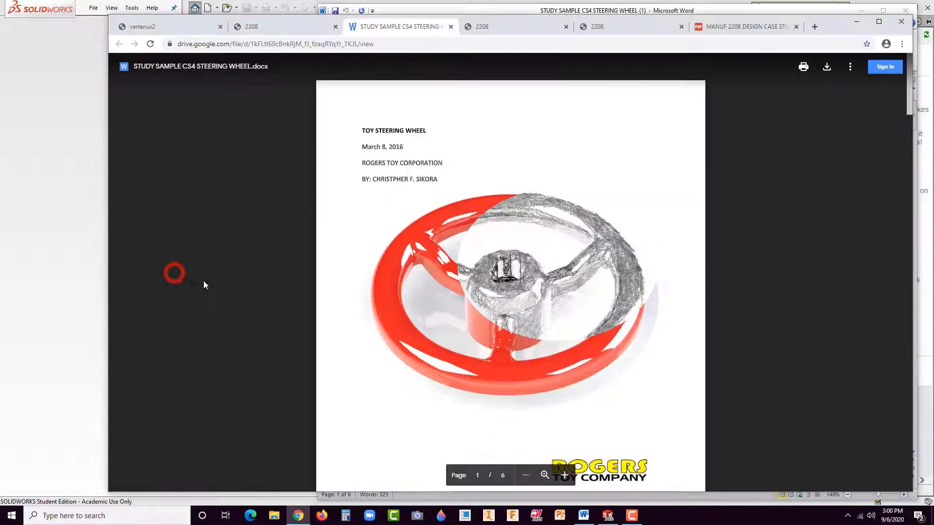
left_click(279, 27)
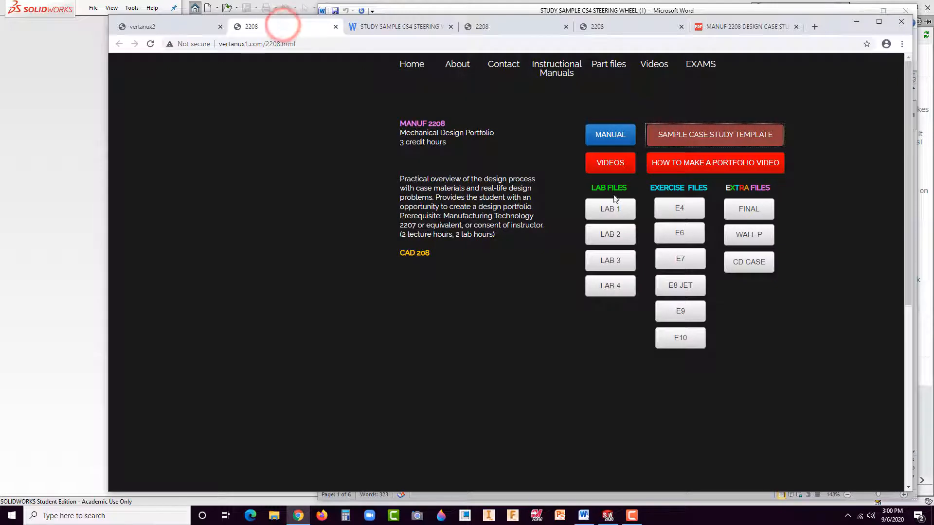
left_click(611, 239)
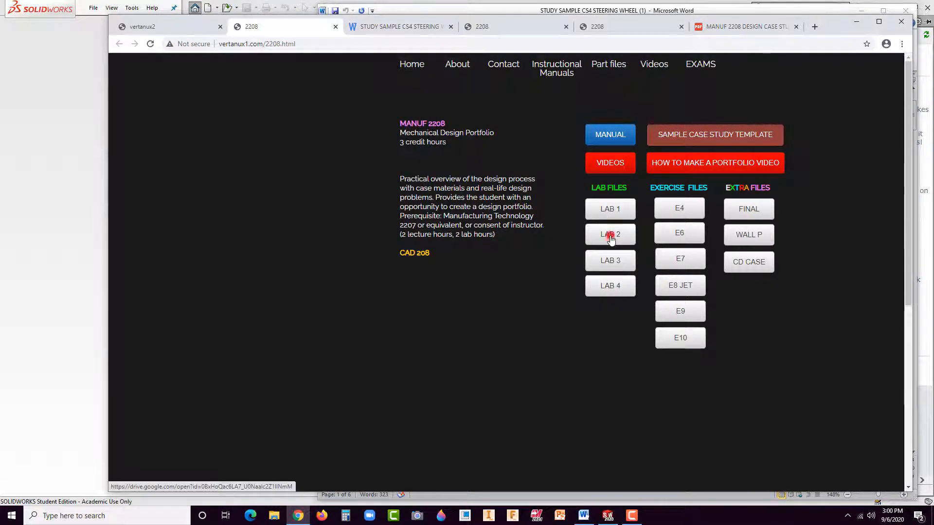
left_click(516, 287)
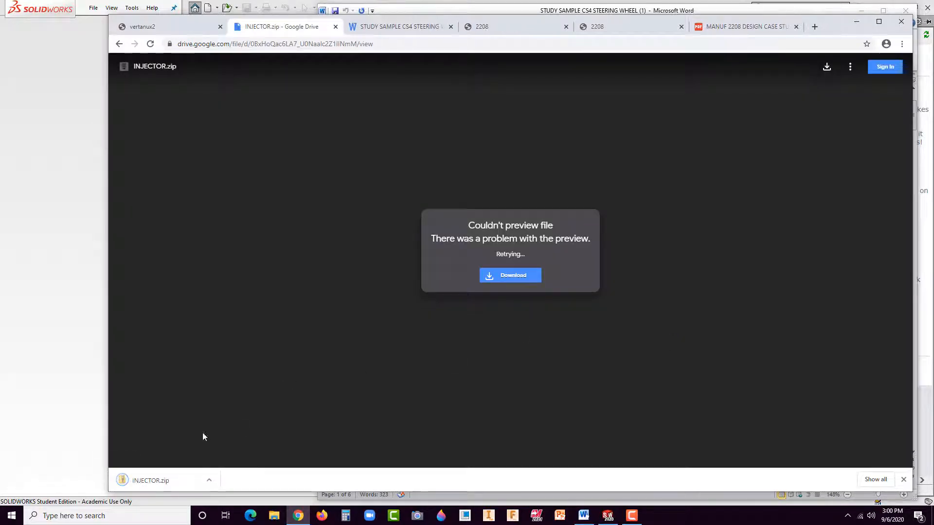
Step: Open the downloaded INJECTOR.zip and move its INJECTOR folder to the Desktop
left_click(165, 482)
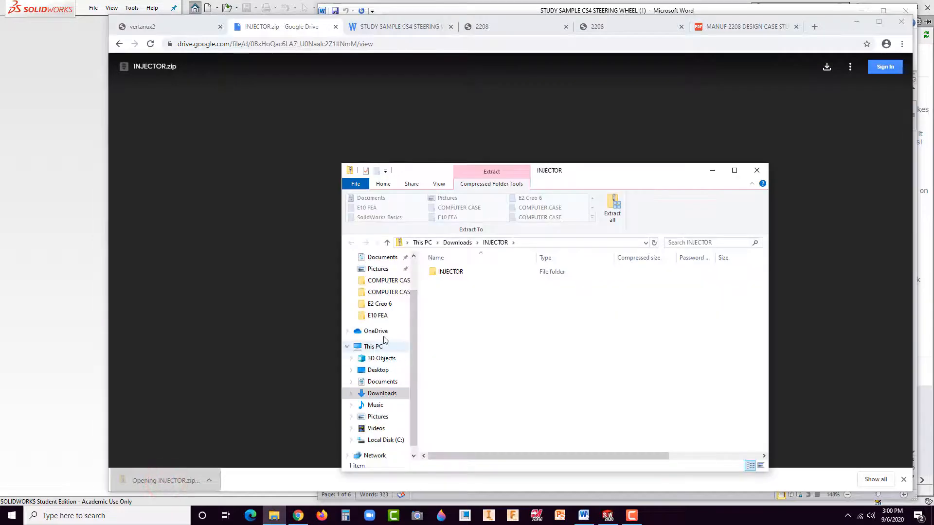
right_click(442, 273)
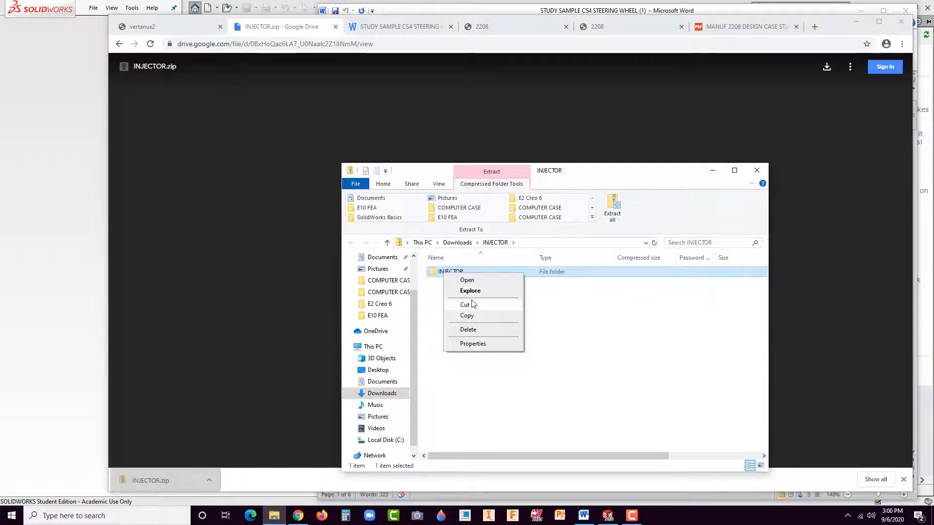
left_click(466, 305)
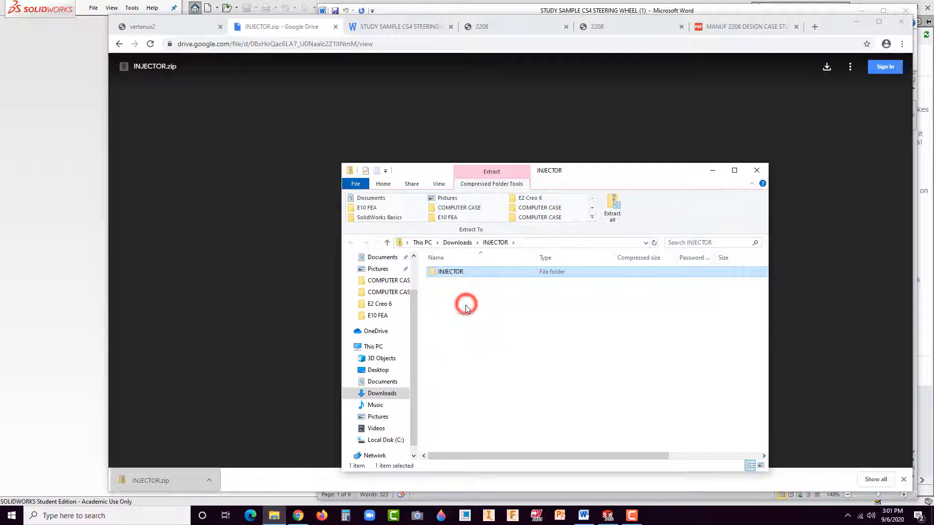
right_click(379, 370)
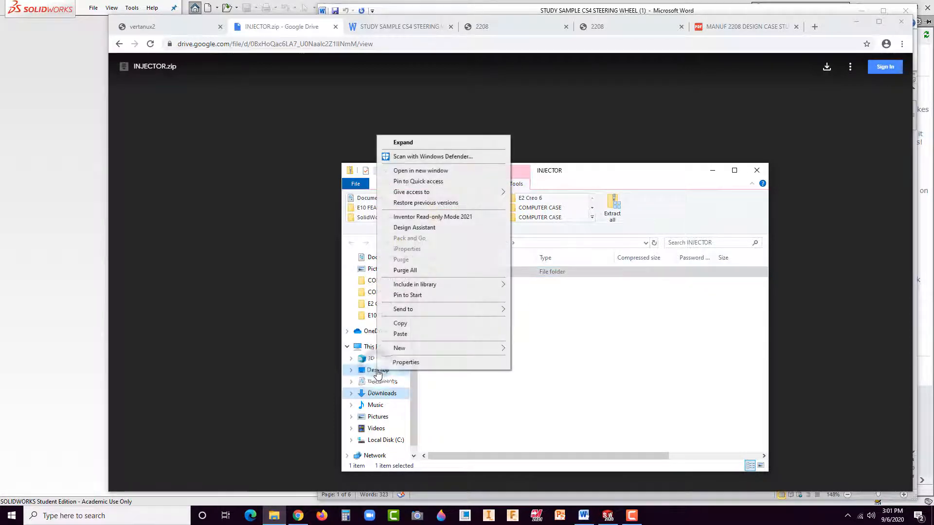
left_click(408, 334)
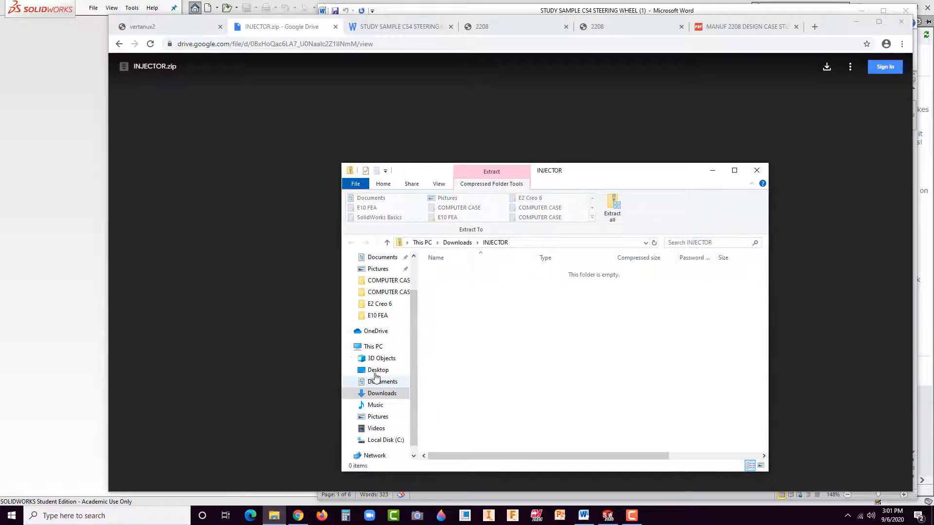
Step: Open the INJECTOR folder on the Desktop and display its files as large thumbnails
left_click(379, 370)
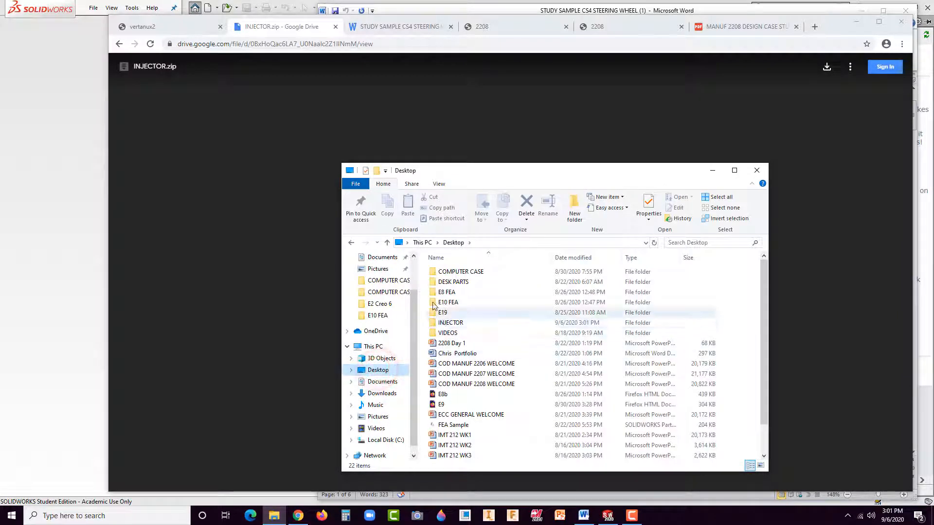
double_click(445, 322)
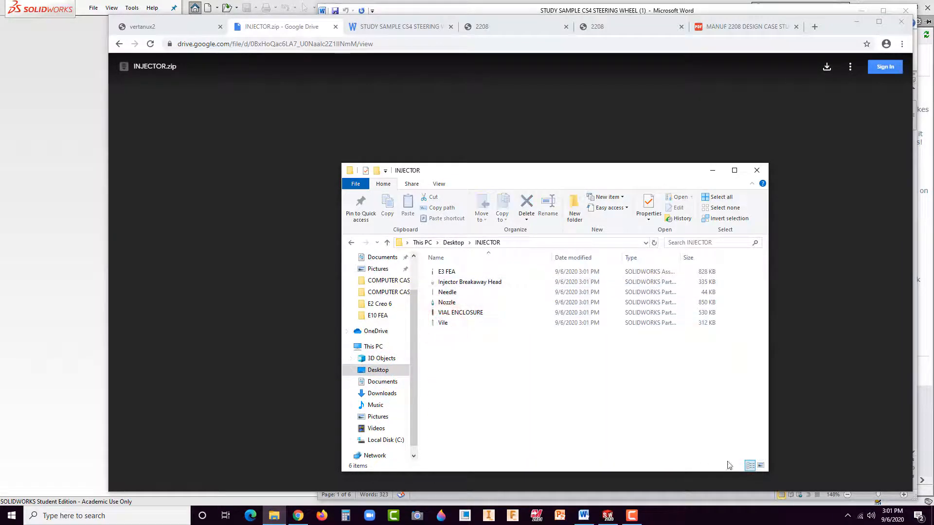
left_click(761, 466)
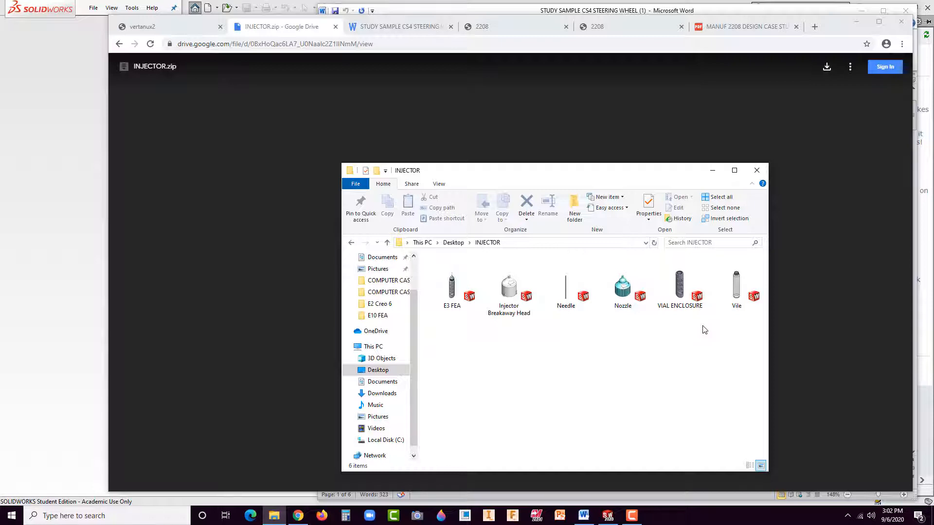
Step: Open the E3 FEA assembly in SOLIDWORKS, opening any referenced documents which have changed
double_click(452, 292)
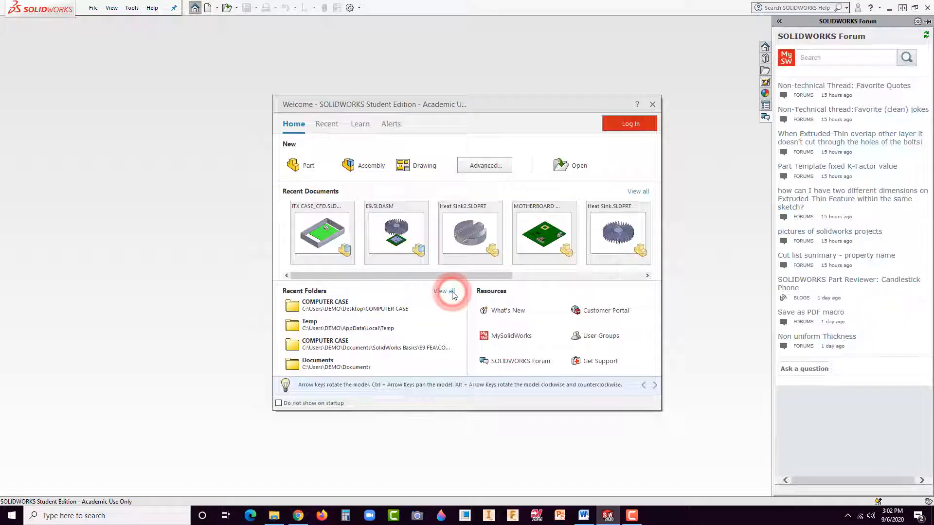
left_click(653, 106)
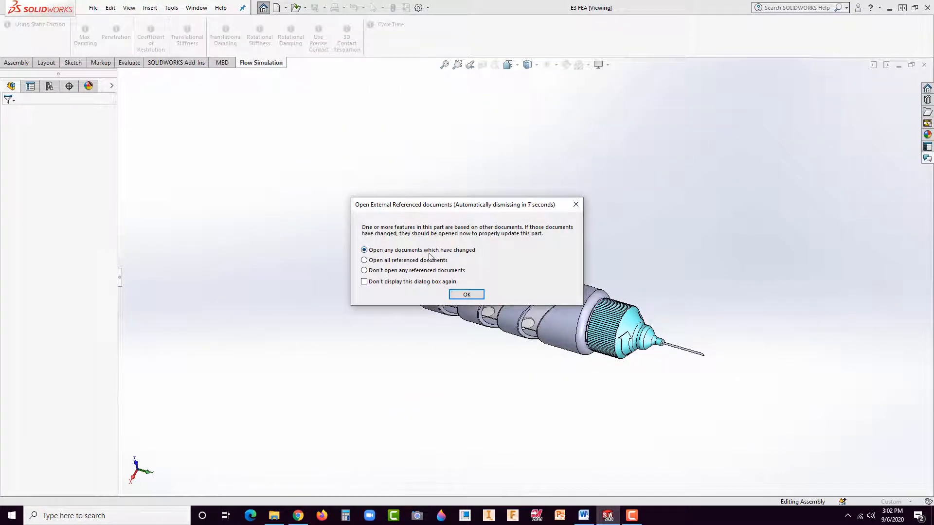
left_click(465, 295)
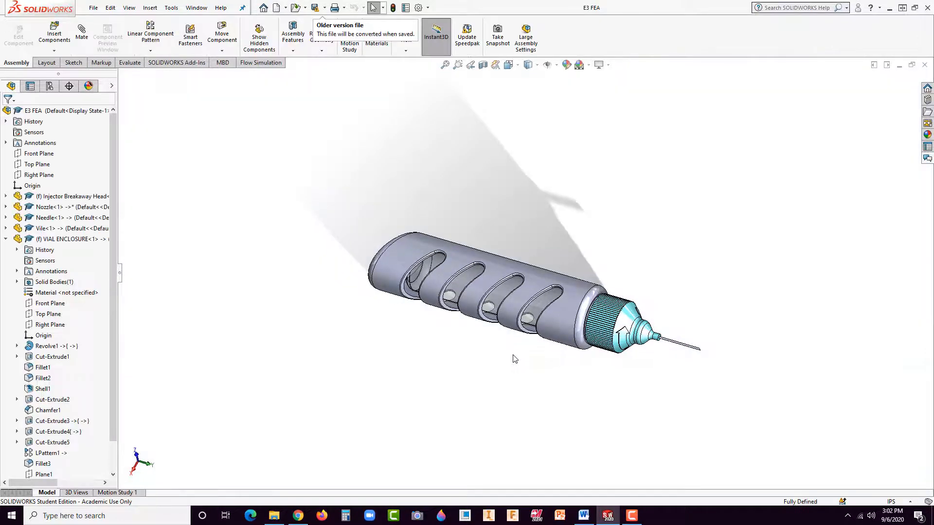
Step: Start a section view of the injector assembly along the Front Plane to expose the inside of the nozzle
mouse_move(546, 352)
middle_mouse_down()
mouse_move(541, 246)
mouse_move(467, 316)
mouse_move(404, 350)
mouse_move(354, 346)
mouse_move(417, 294)
mouse_move(398, 282)
mouse_move(617, 349)
middle_mouse_up()
scroll(617, 349, "down", 3)
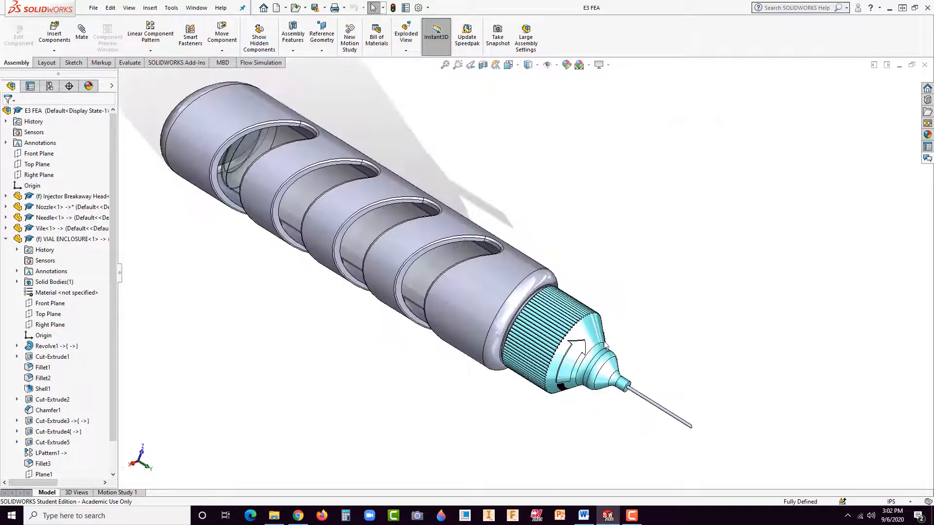
scroll(584, 375, "down", 5)
middle_click_drag(583, 375, 584, 351)
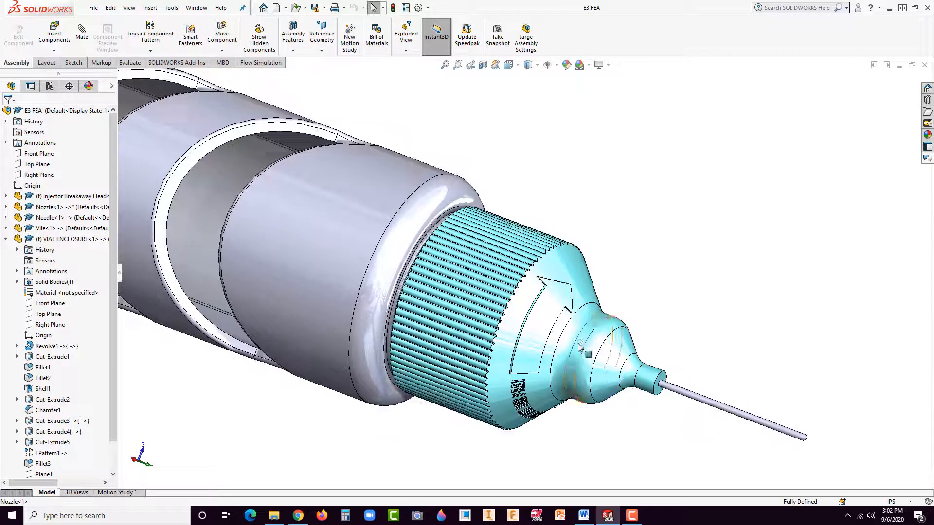
left_click(483, 66)
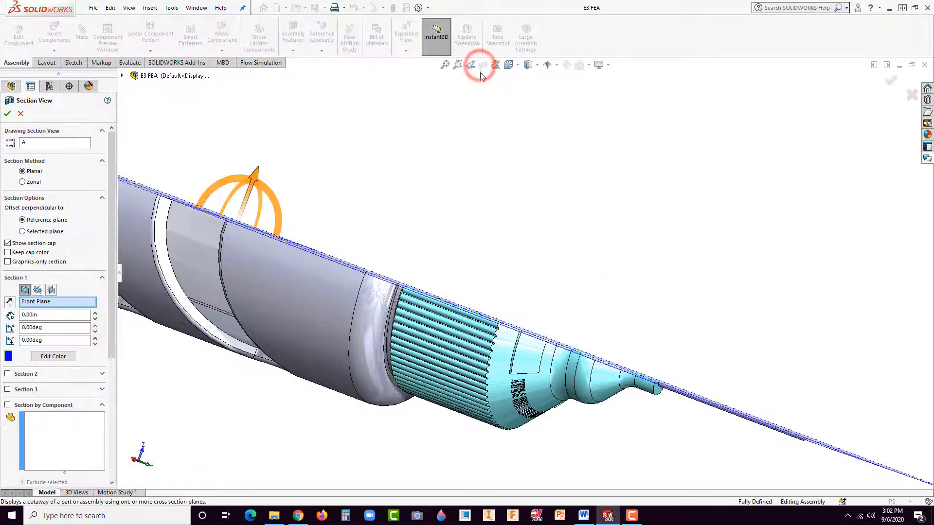
middle_click_drag(506, 297, 443, 355)
scroll(421, 394, "up", 4)
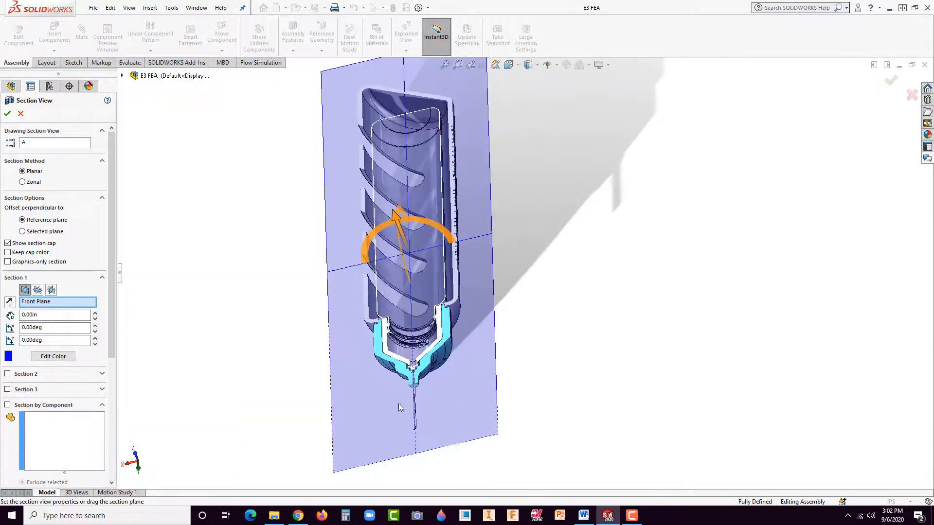
Step: Examine the sectioned joint between the breakaway head, the nozzle and the end of the needle up close
scroll(418, 382, "down", 8)
middle_click_drag(549, 266, 445, 292)
scroll(390, 305, "down", 4)
scroll(389, 304, "down", 4)
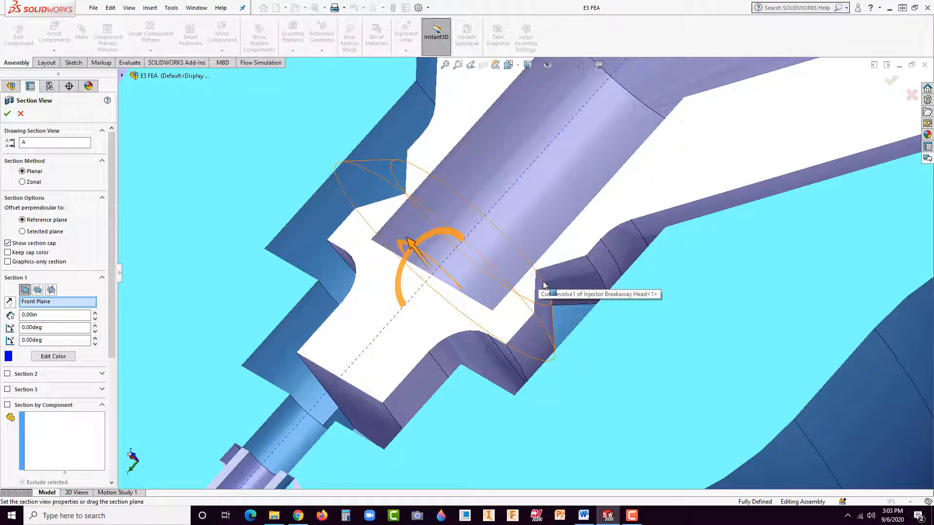
scroll(543, 285, "up", 5)
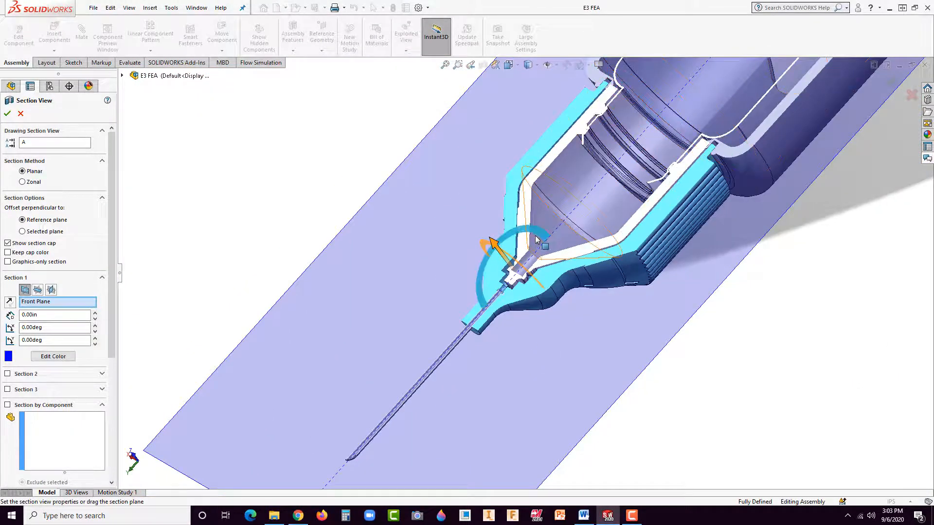
scroll(499, 295, "down", 3)
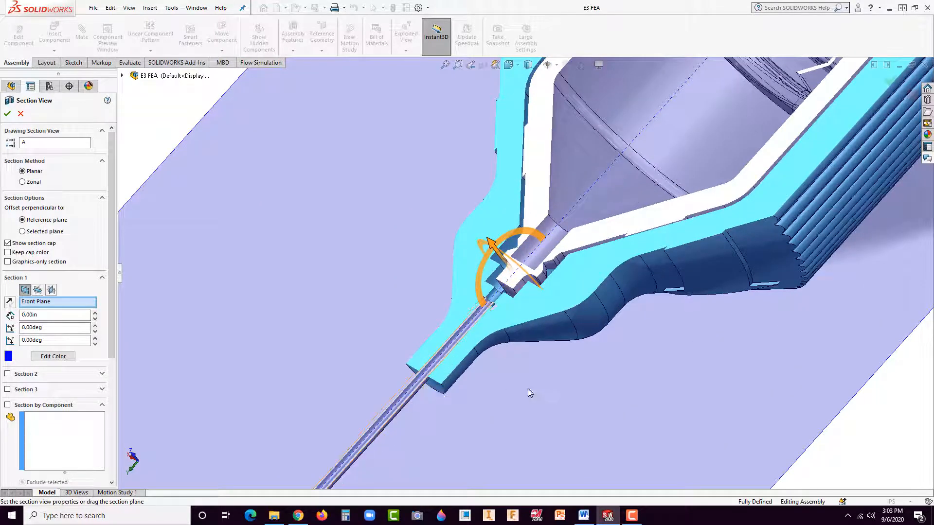
scroll(531, 249, "down", 5)
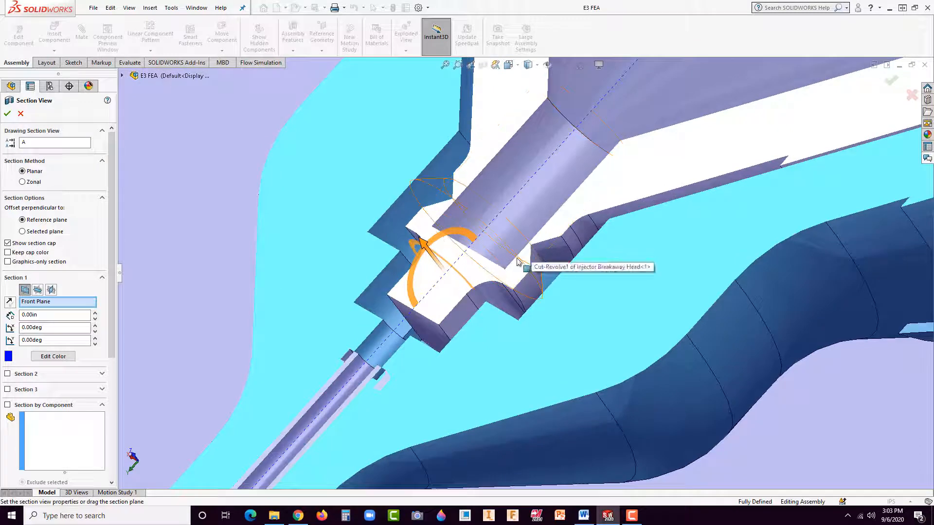
scroll(518, 265, "down", 5)
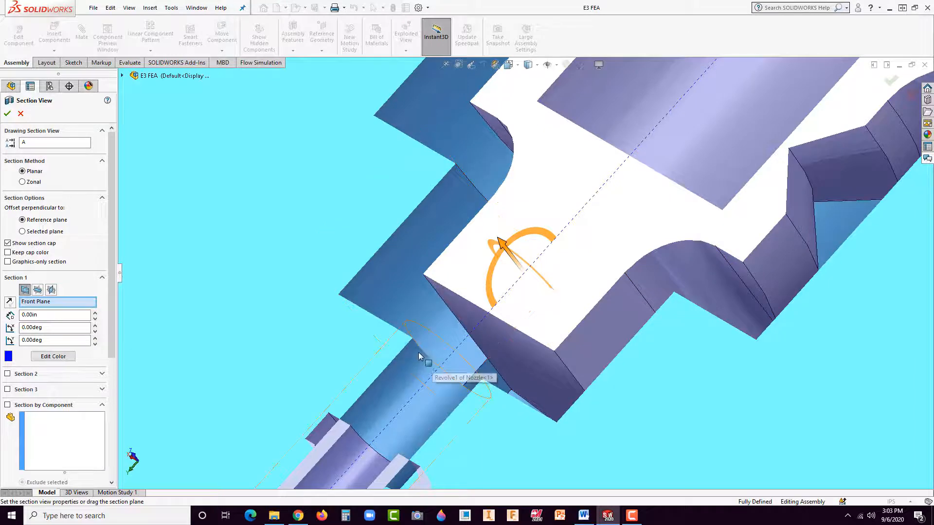
Step: Inspect the cut with a breakaway head face as the section reference, and cancel the section view
left_click(466, 293)
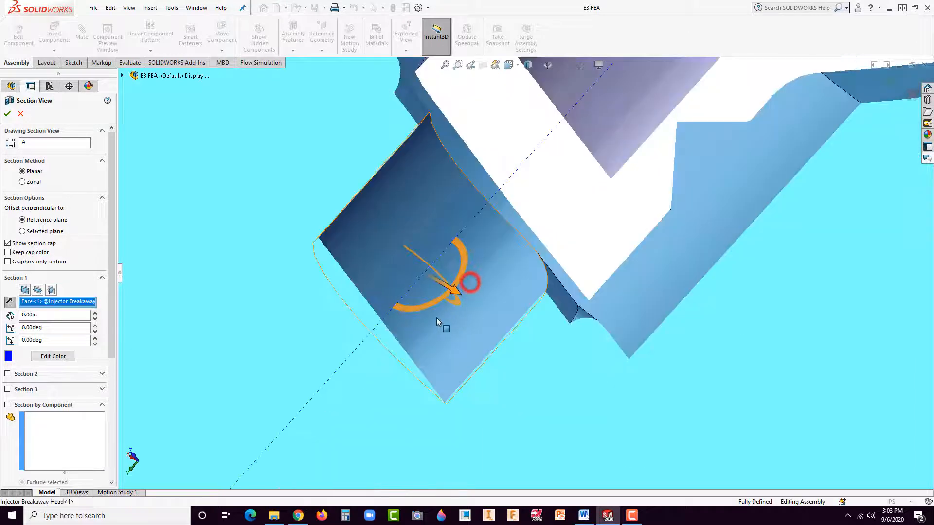
scroll(528, 256, "down", 2)
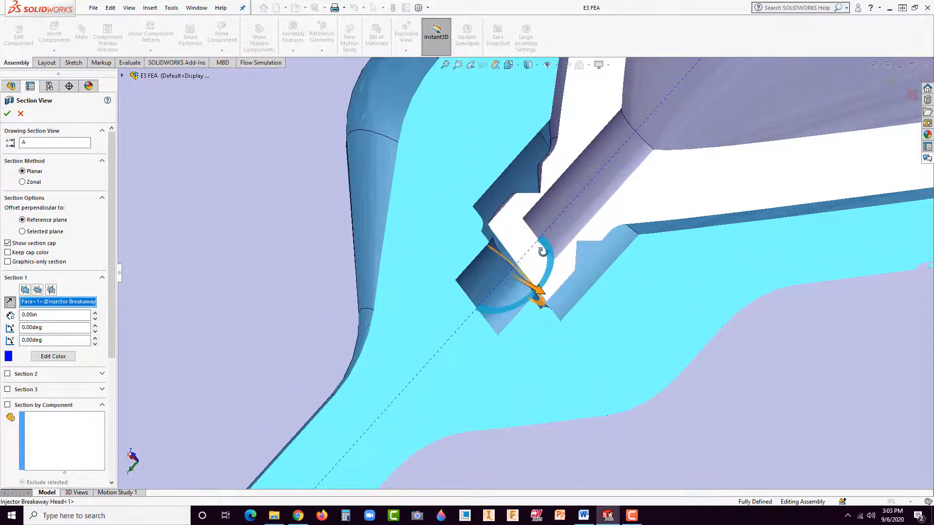
middle_click_drag(542, 250, 543, 265)
scroll(540, 285, "up", 4)
scroll(578, 247, "down", 3)
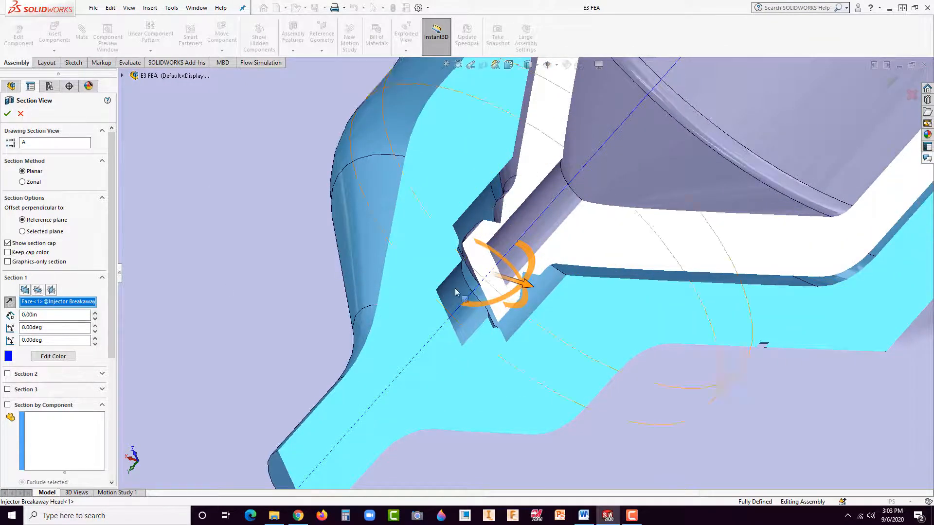
scroll(472, 295, "down", 2)
middle_click_drag(464, 297, 260, 259)
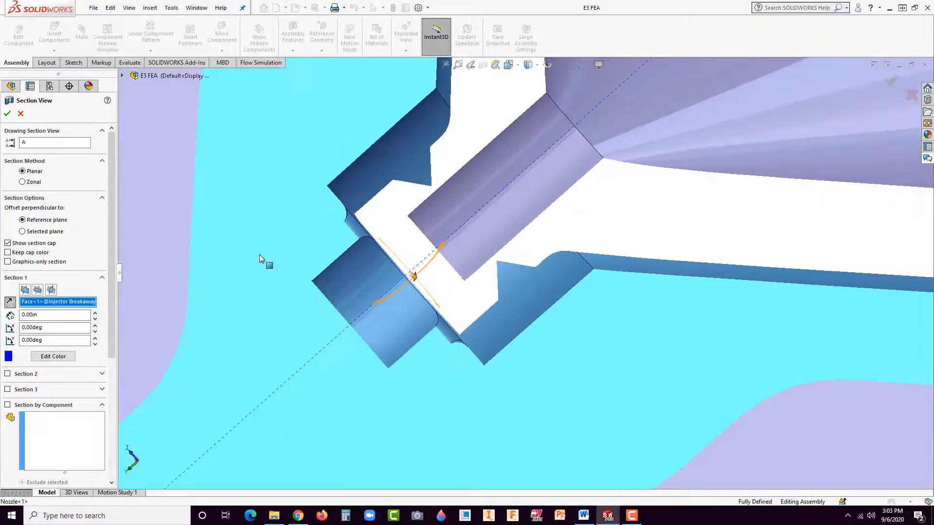
left_click(20, 114)
Step: Hide the Nozzle component to expose the breakaway head beneath it
scroll(480, 378, "up", 6)
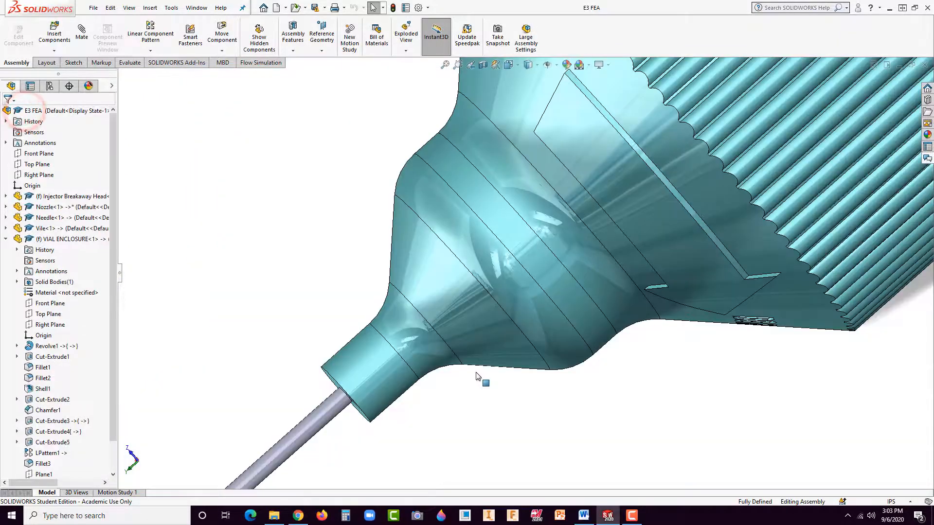
scroll(594, 285, "up", 5)
middle_click_drag(593, 252, 584, 228)
scroll(579, 241, "down", 8)
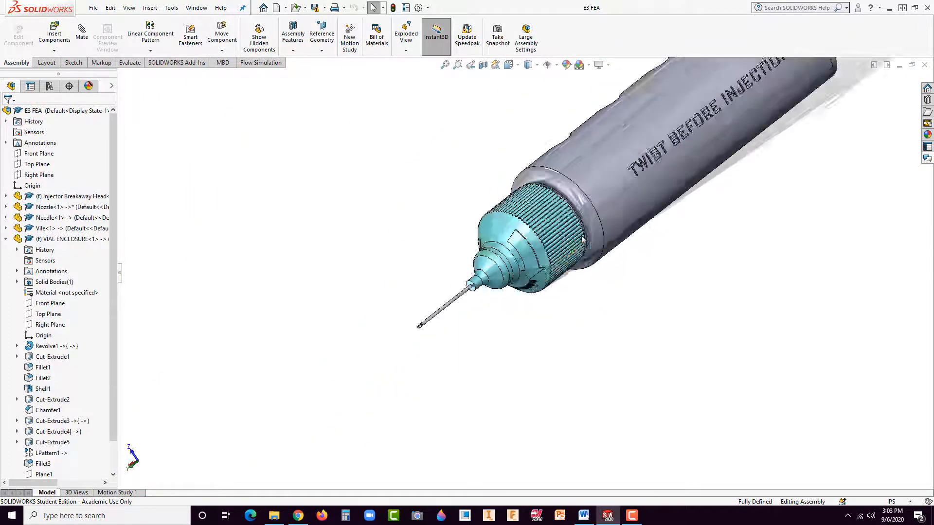
left_click(434, 230)
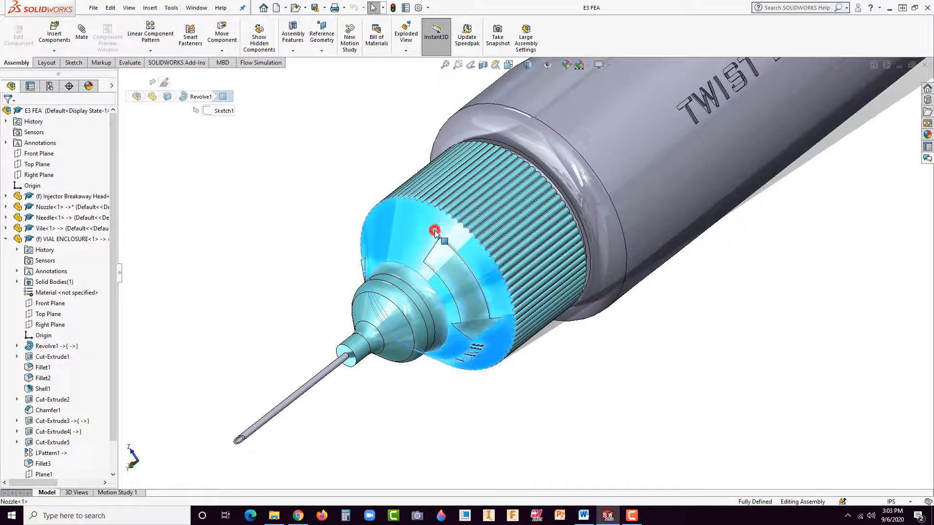
left_click(535, 173)
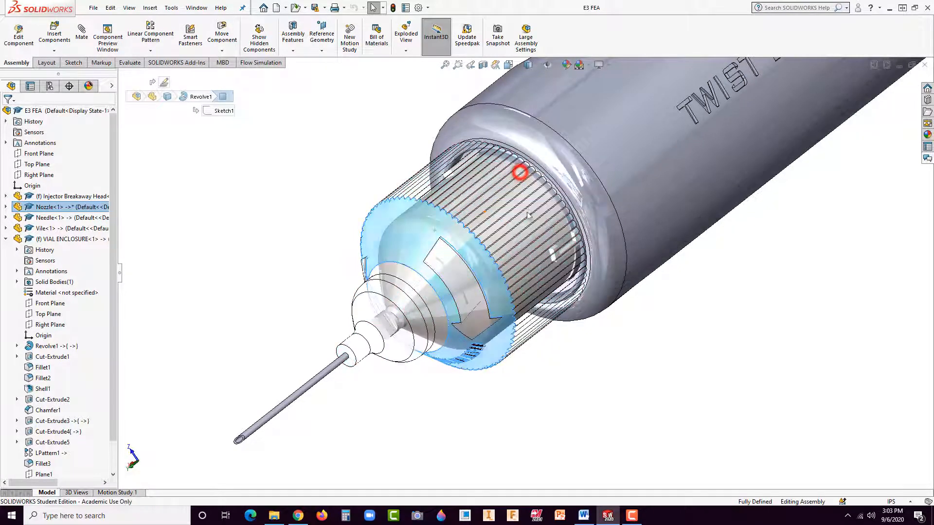
Step: Examine the breakaway head's flat-sided tip and grooved neck next to the end of the needle
scroll(475, 323, "down", 5)
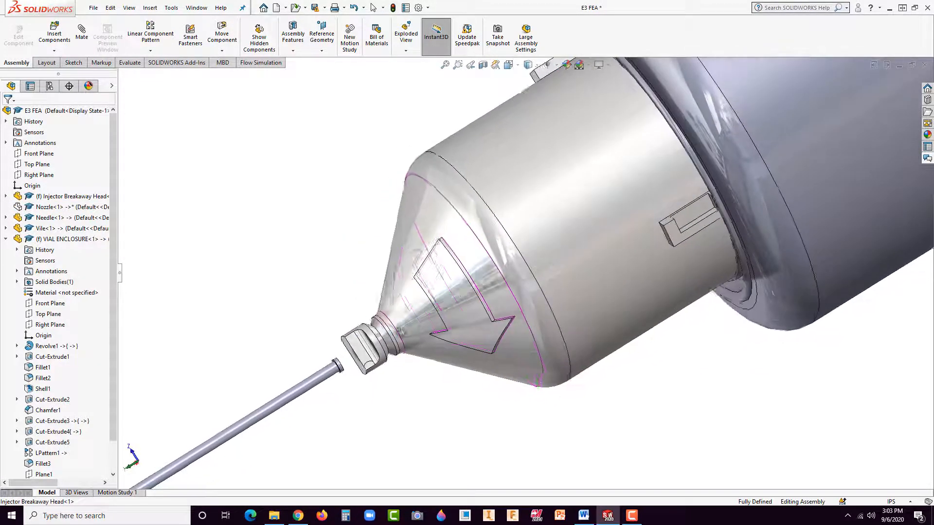
scroll(364, 360, "down", 4)
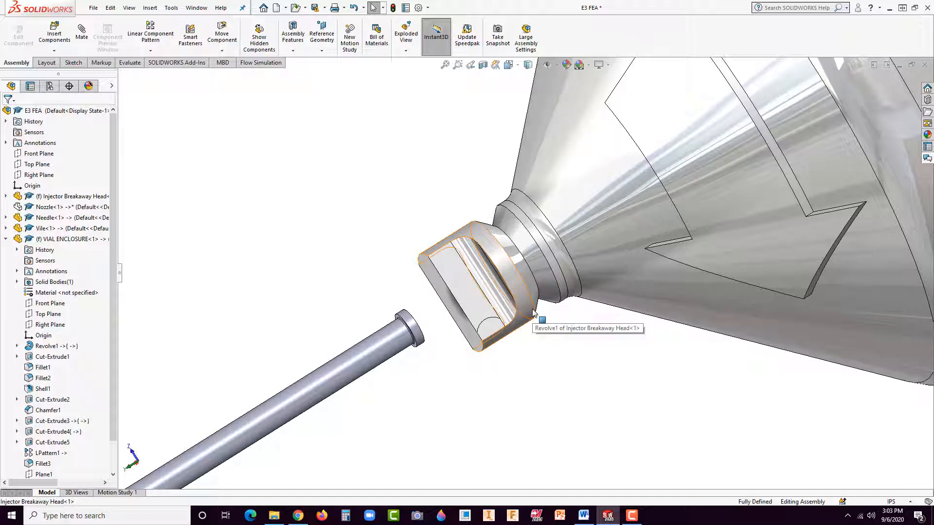
scroll(549, 362, "up", 5)
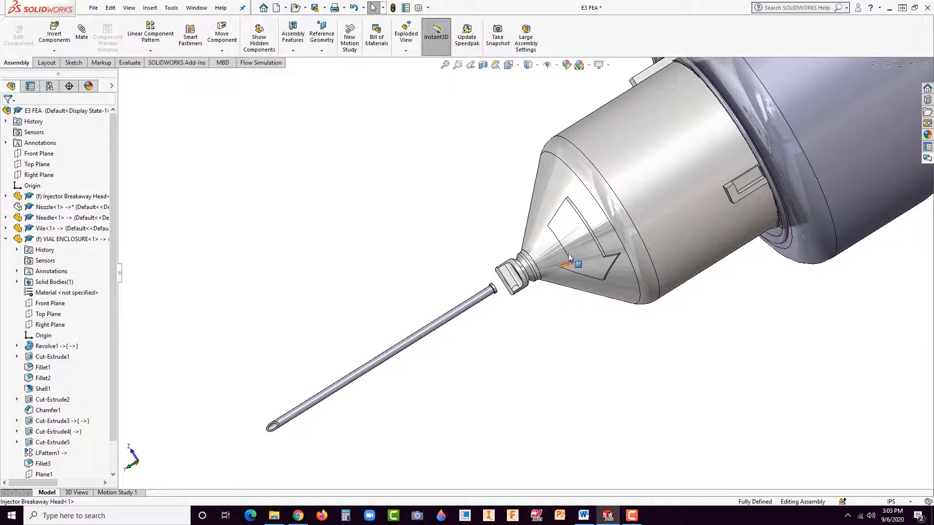
scroll(569, 258, "down", 2)
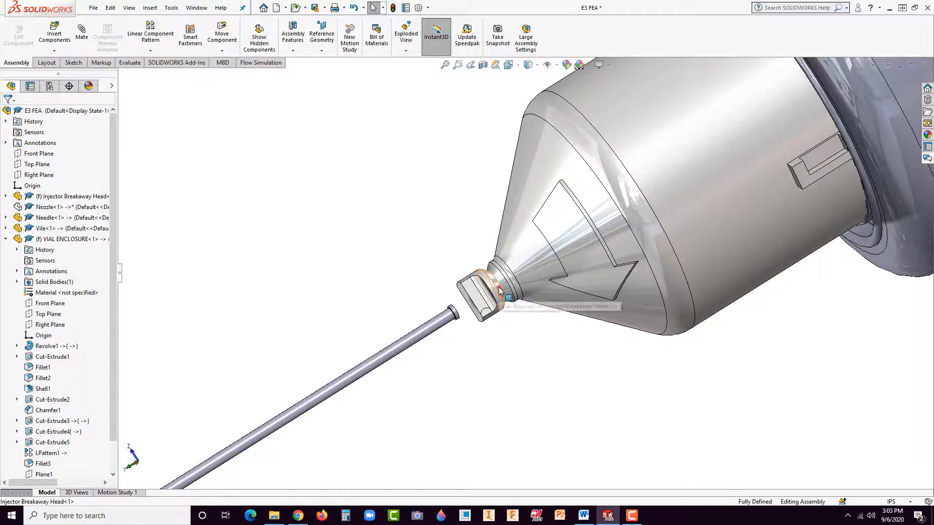
left_click(500, 291)
left_click(508, 336)
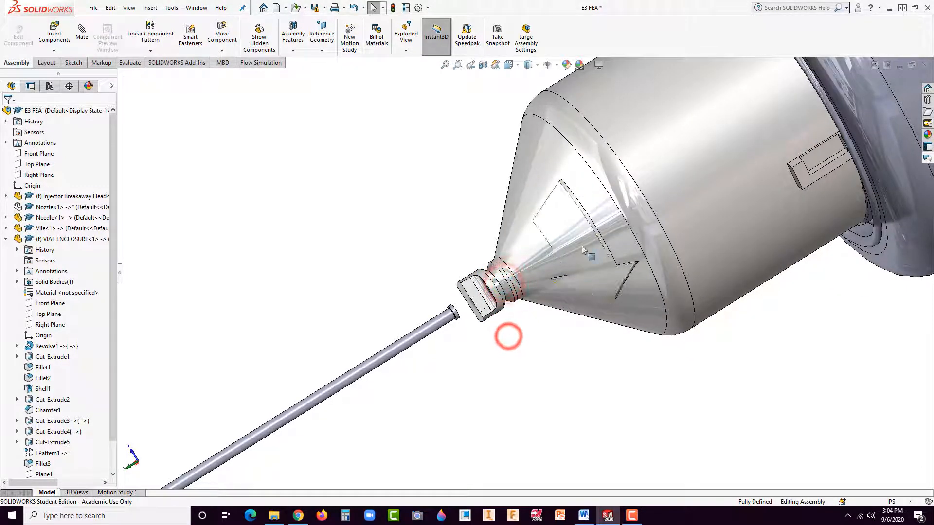
Step: Open the Injector Breakaway Head part in its own window, accepting the older version file notice
right_click(535, 214)
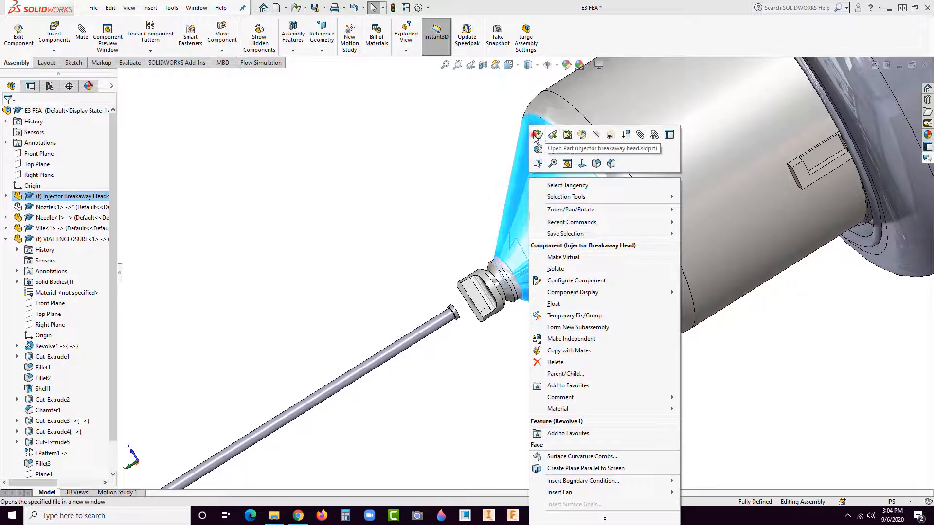
left_click(536, 135)
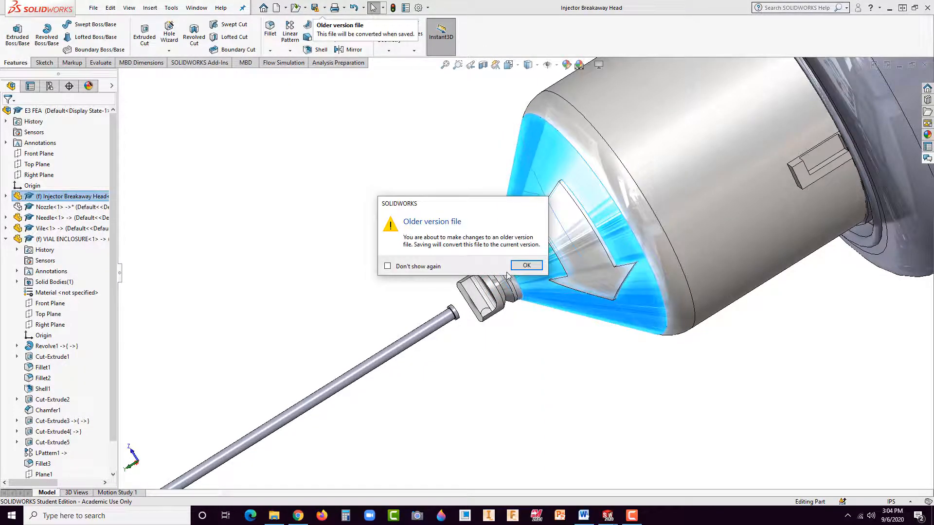
left_click(515, 265)
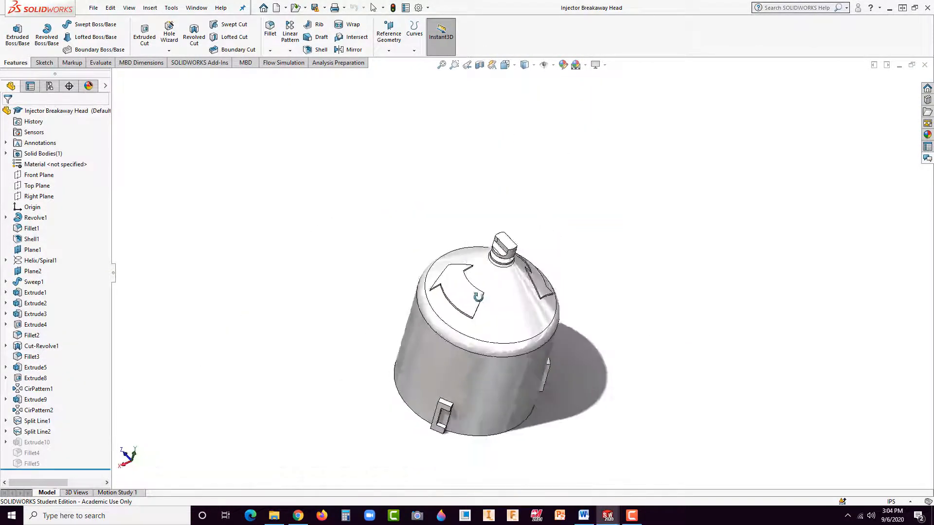
Step: Examine the tip of the breakaway head, including its flat sides and the small split faces on them
middle_click_drag(478, 297, 570, 347)
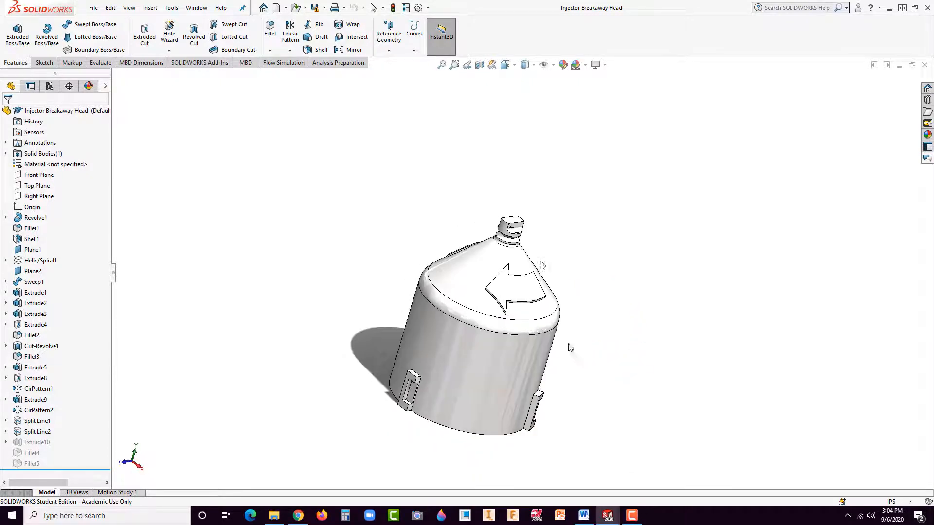
scroll(506, 229, "down", 10)
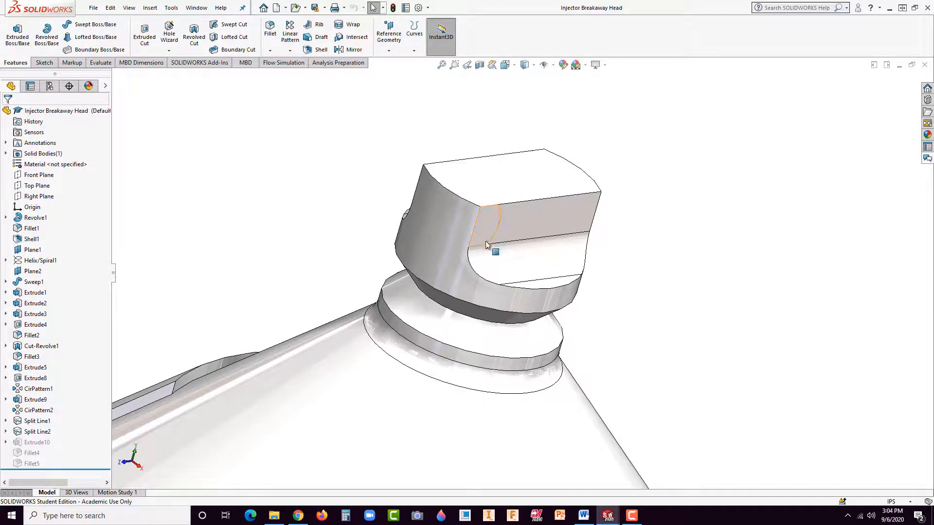
mouse_move(492, 245)
middle_mouse_down()
mouse_move(533, 315)
mouse_move(462, 389)
mouse_move(488, 225)
mouse_move(481, 217)
mouse_move(511, 250)
mouse_move(513, 207)
middle_mouse_up()
left_click(480, 223)
left_click(508, 199)
left_click(621, 253)
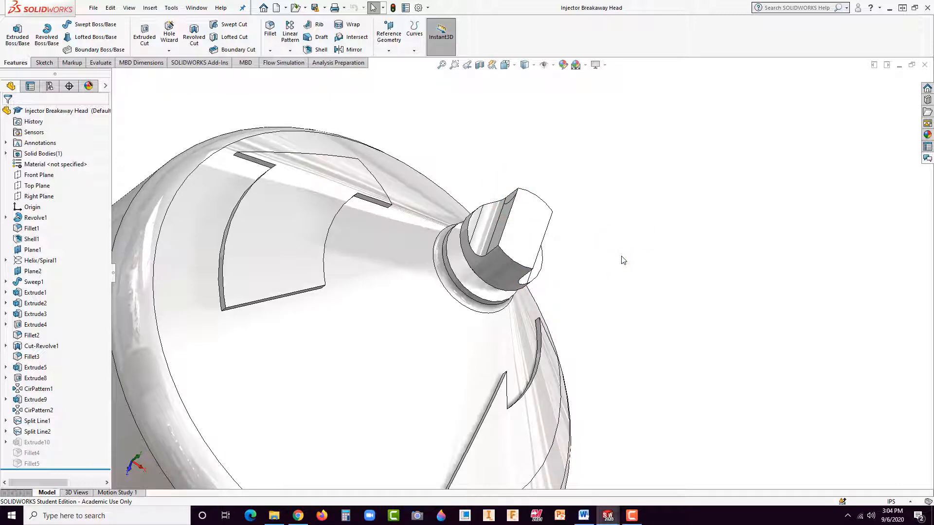
Step: Highlight the small Split Line2 face on the tip's flat side and view the tip and neck from several directions
left_click(511, 202)
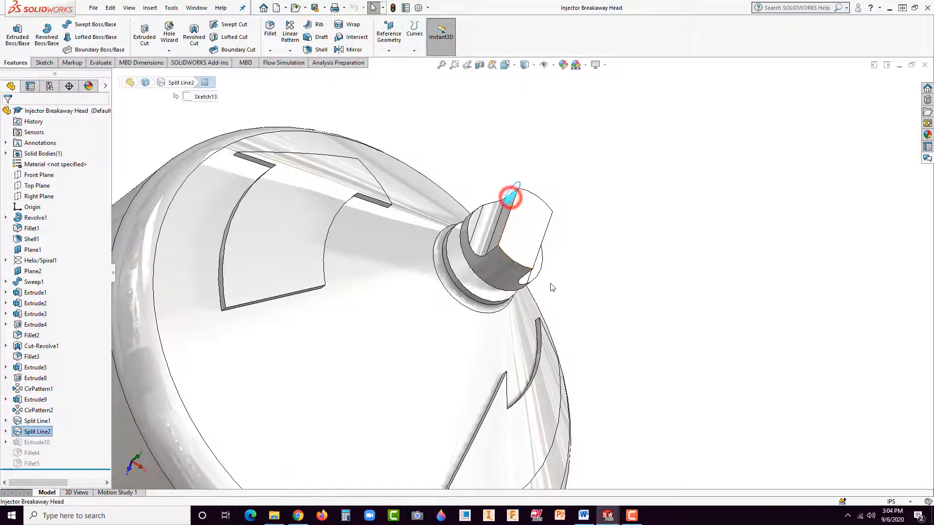
middle_click_drag(511, 202, 517, 270)
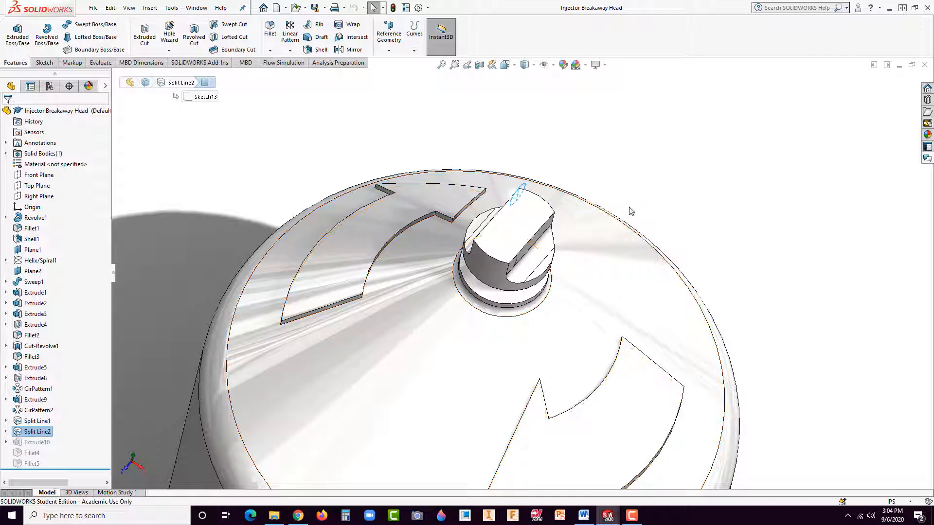
left_click(604, 181)
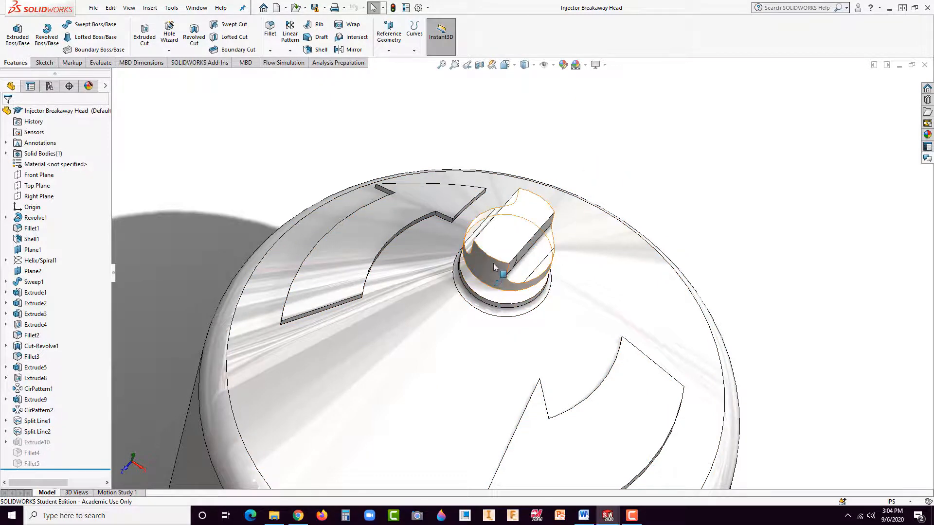
middle_click_drag(473, 280, 492, 293)
scroll(455, 287, "down", 2)
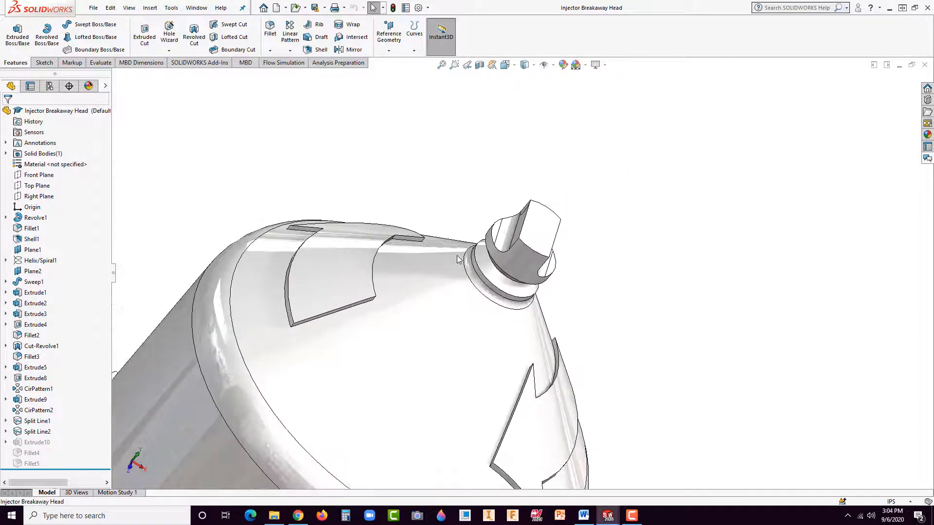
middle_click_drag(458, 257, 487, 288)
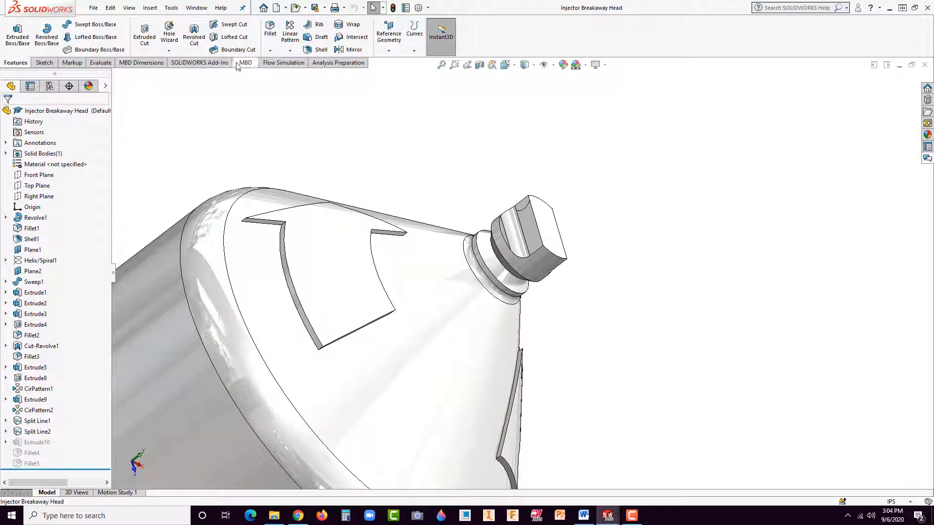
Step: Start the SimulationXpress Analysis Wizard for the breakaway head
left_click(213, 67)
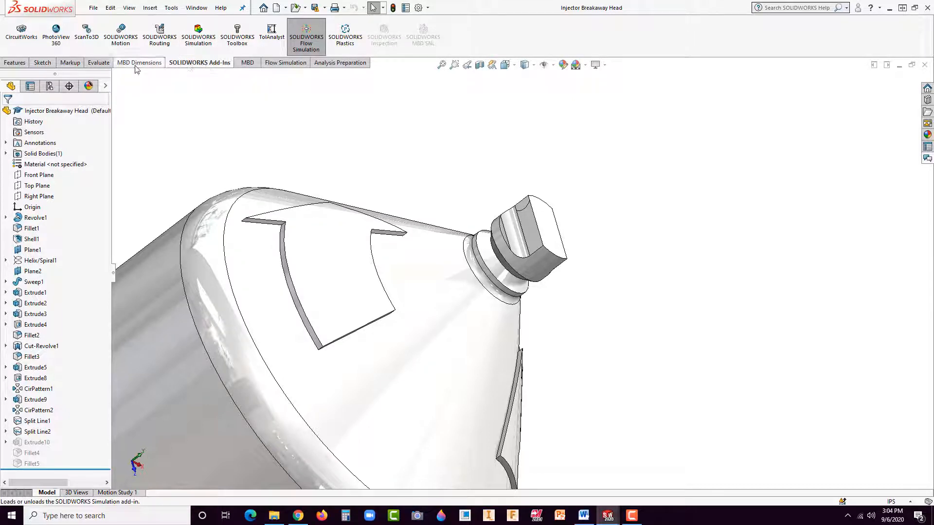
left_click(99, 63)
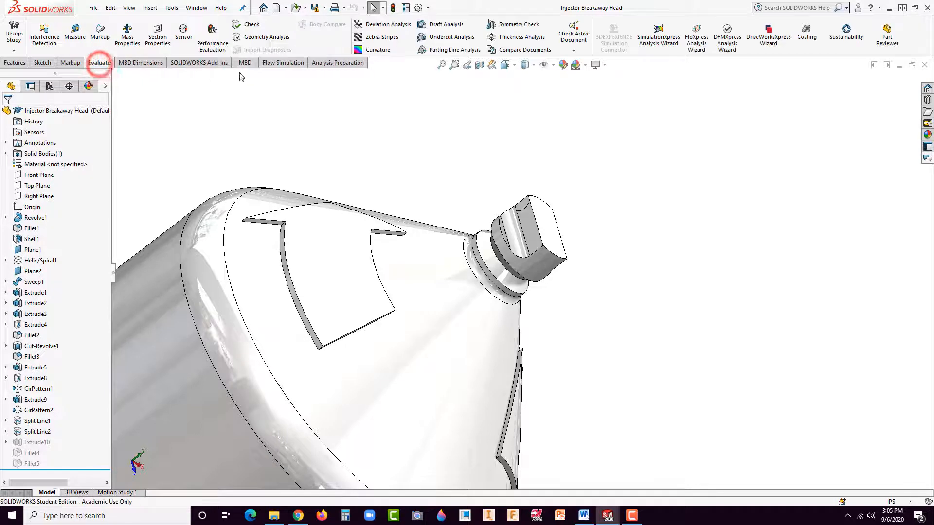
left_click(659, 47)
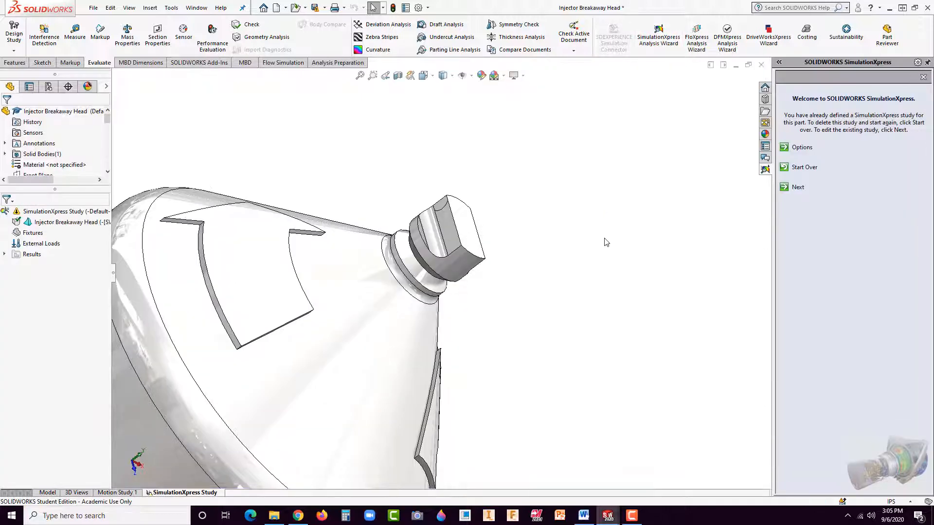
scroll(565, 284, "up", 3)
scroll(384, 258, "down", 3)
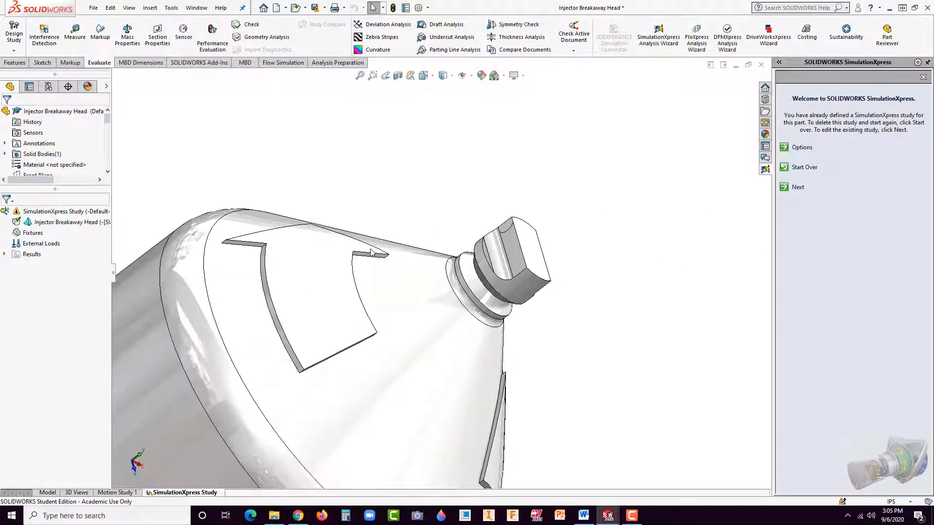
Step: Set the document units to MMGS (millimeter, gram, second) and accept the SimulationXpress options
left_click(801, 148)
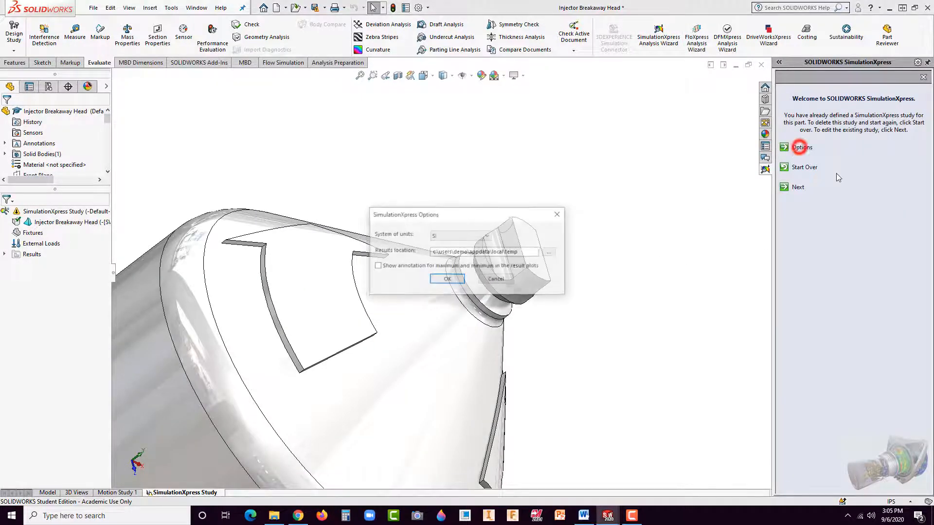
left_click(446, 280)
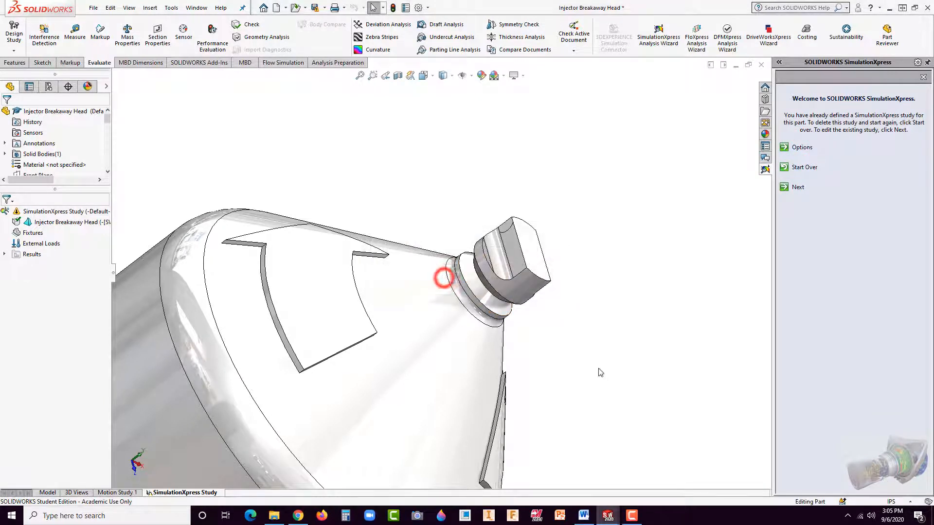
left_click(903, 502)
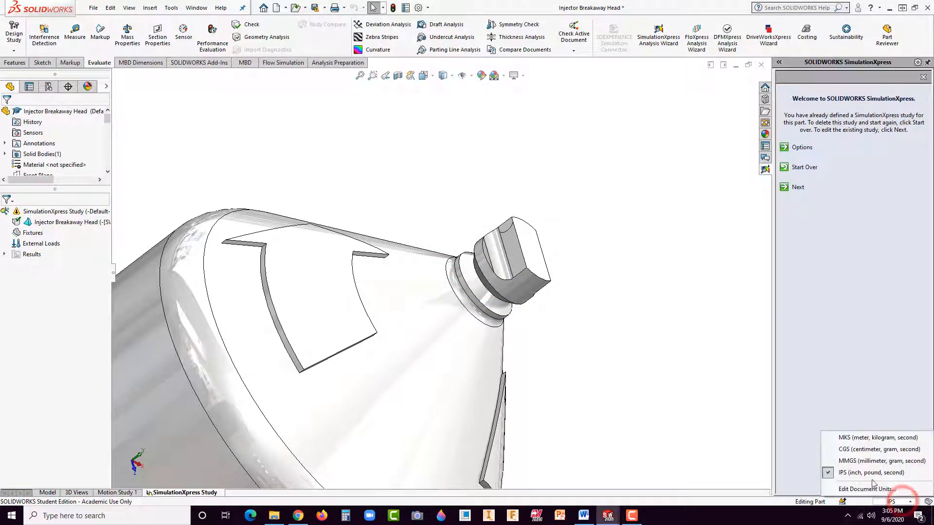
left_click(832, 461)
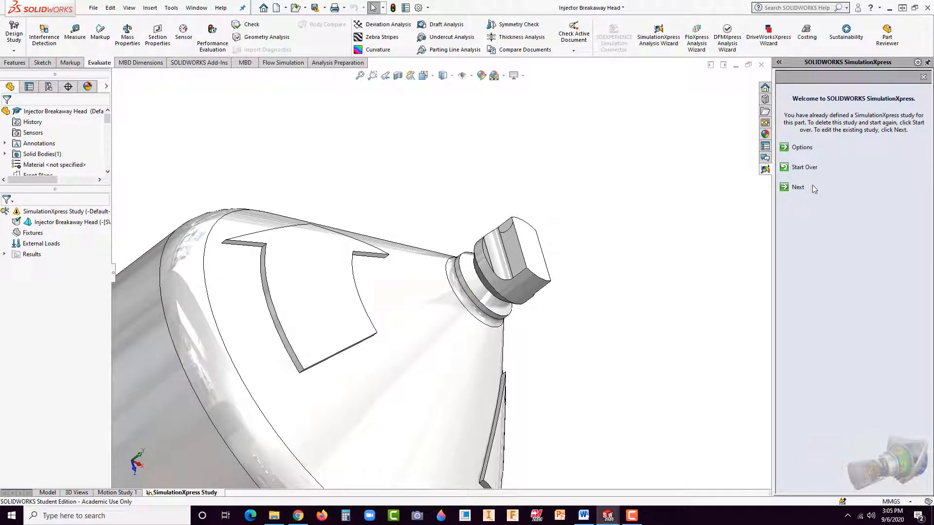
left_click(800, 147)
left_click(443, 280)
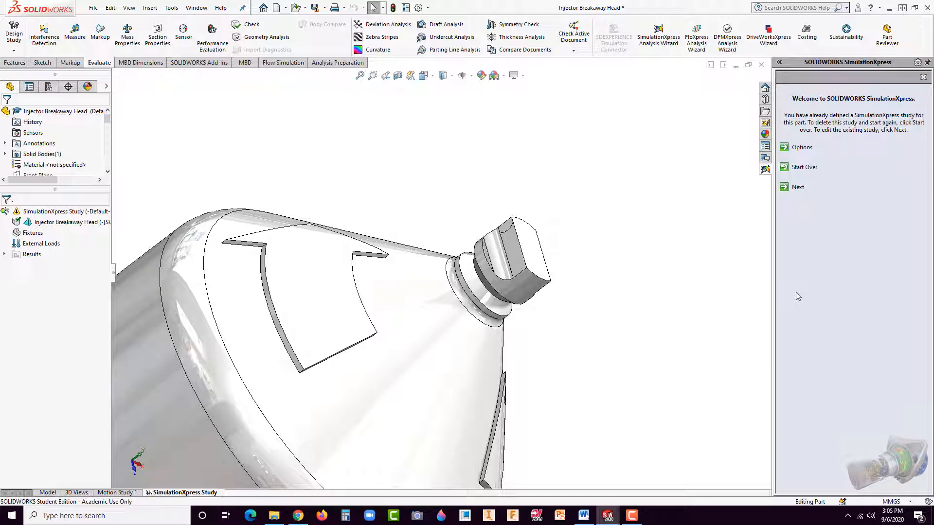
Step: Add a fixed geometry fixture on the conical face below the neck, around the raised arrows
left_click(798, 187)
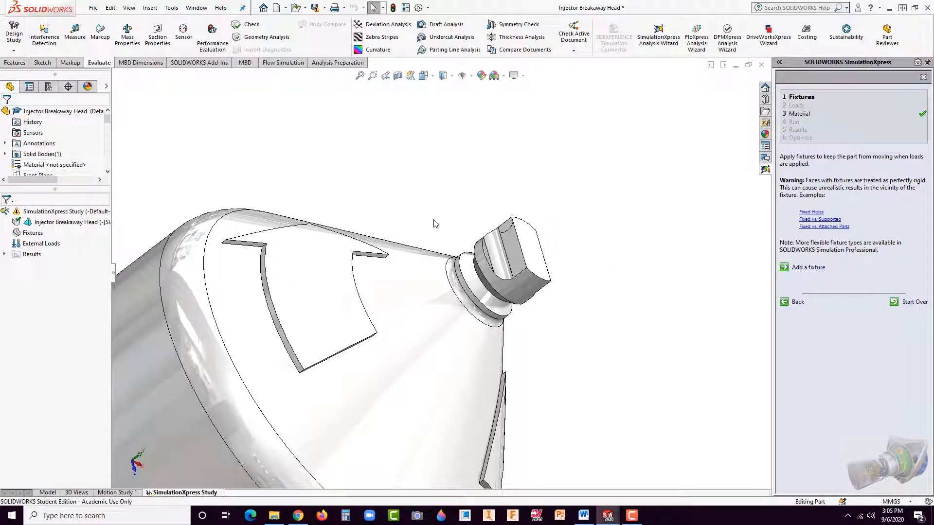
left_click(806, 269)
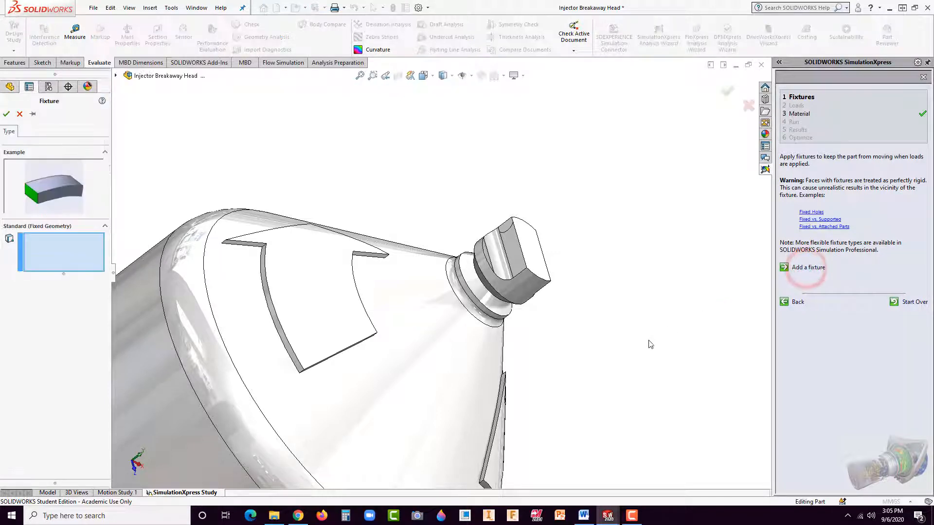
scroll(418, 330, "down", 5)
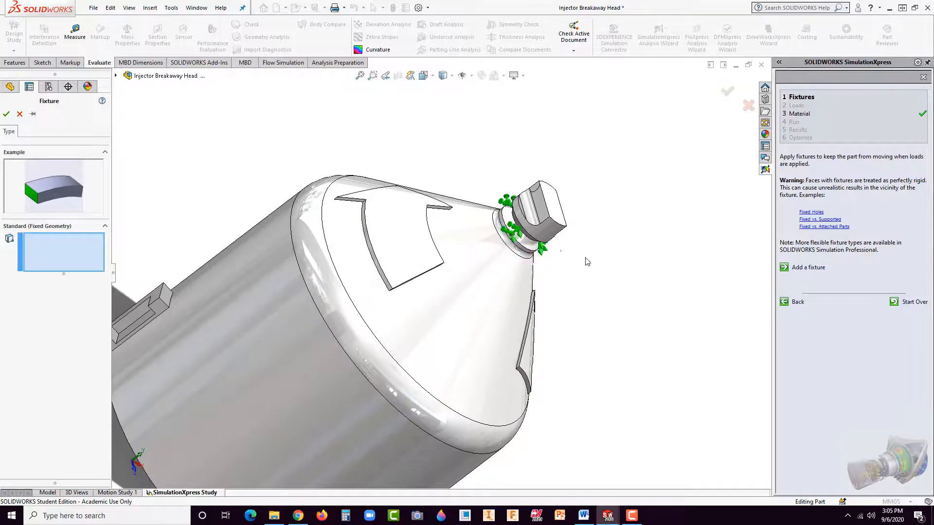
middle_click_drag(525, 233, 526, 265)
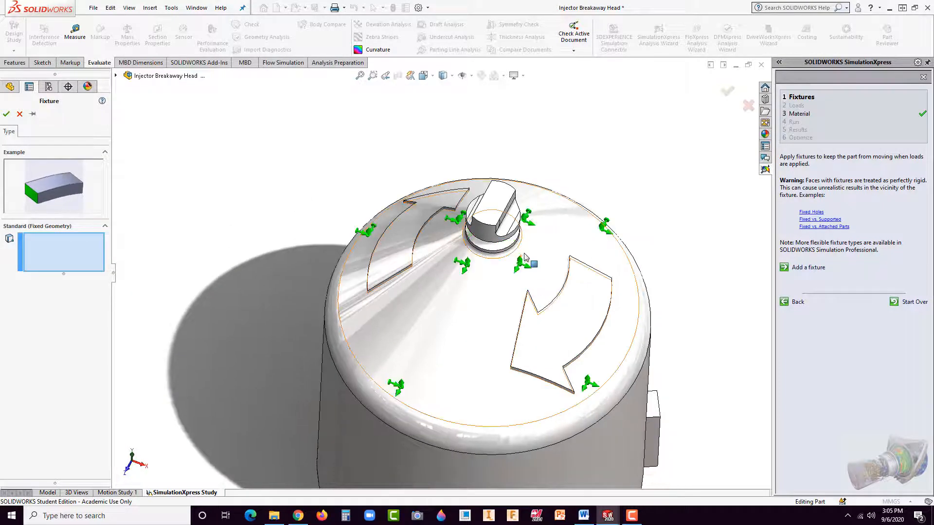
left_click(464, 370)
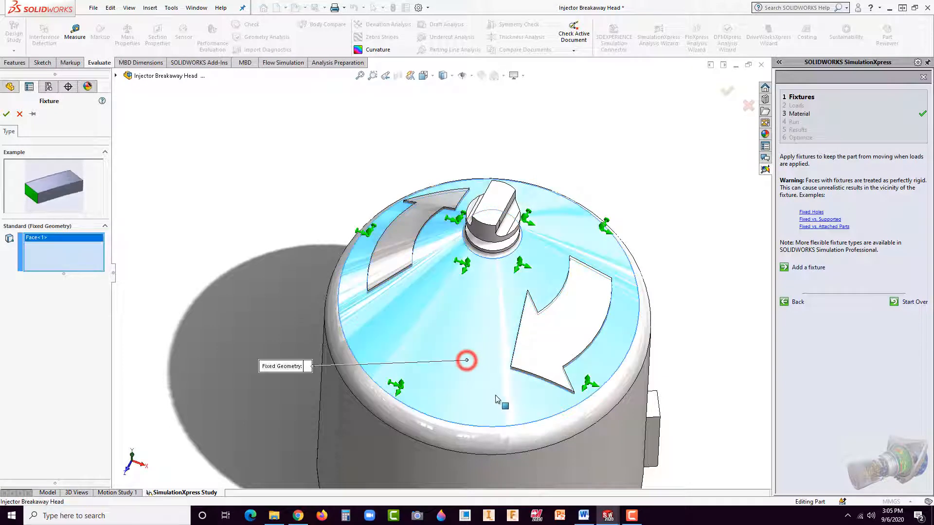
middle_click_drag(467, 358, 547, 324)
scroll(521, 260, "down", 5)
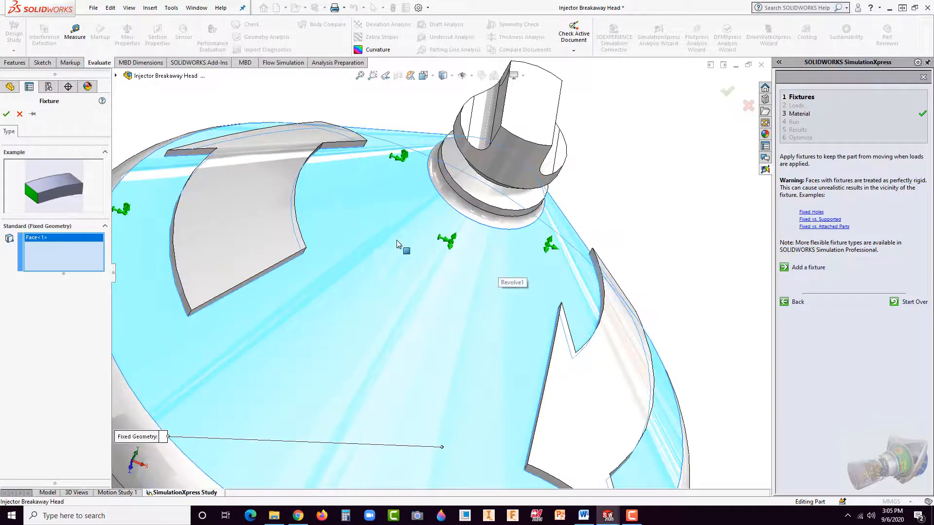
scroll(418, 229, "up", 5)
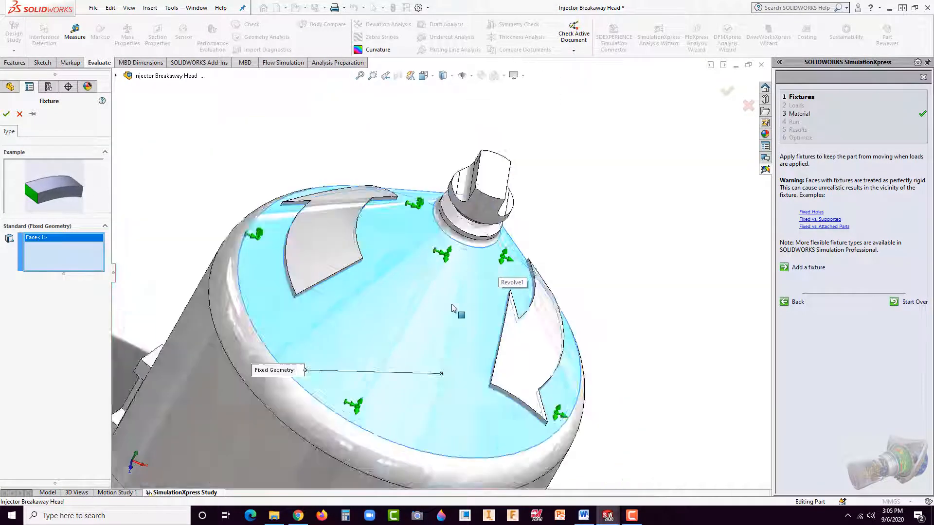
scroll(421, 220, "down", 4)
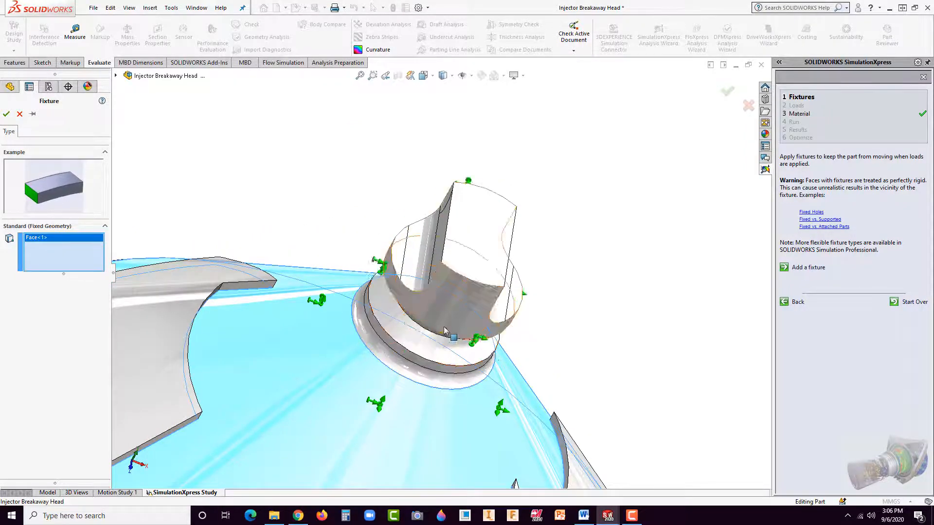
middle_click_drag(442, 332, 433, 315)
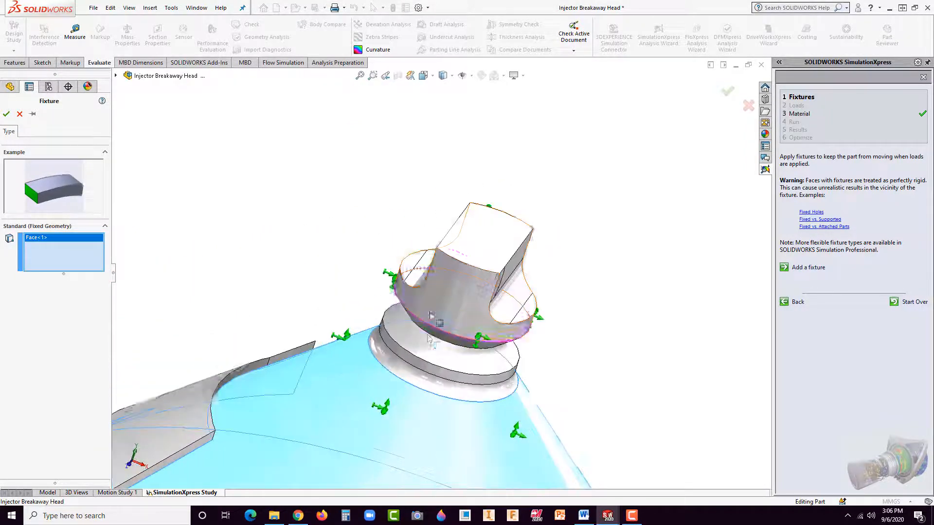
left_click(6, 114)
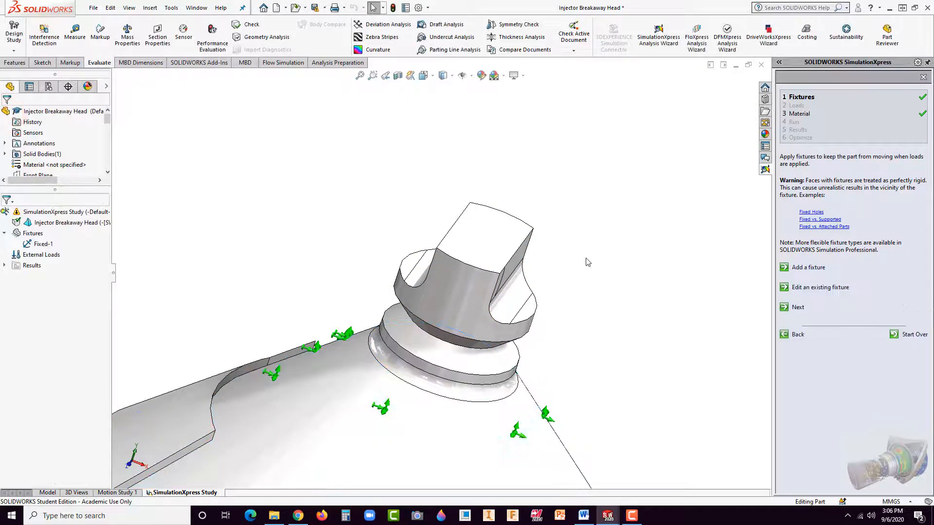
scroll(582, 271, "up", 3)
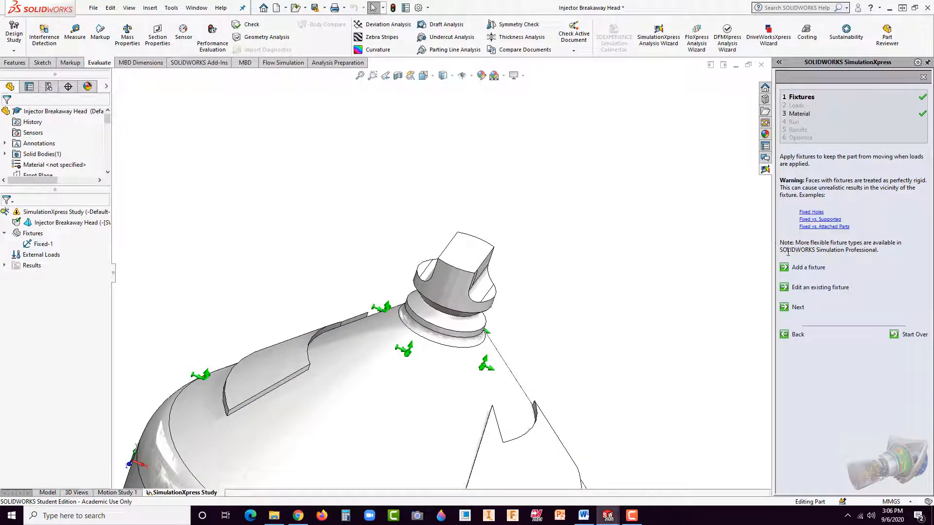
Step: Begin a force load for the study in English (IPS) units with a value of 20 lbf
left_click(800, 309)
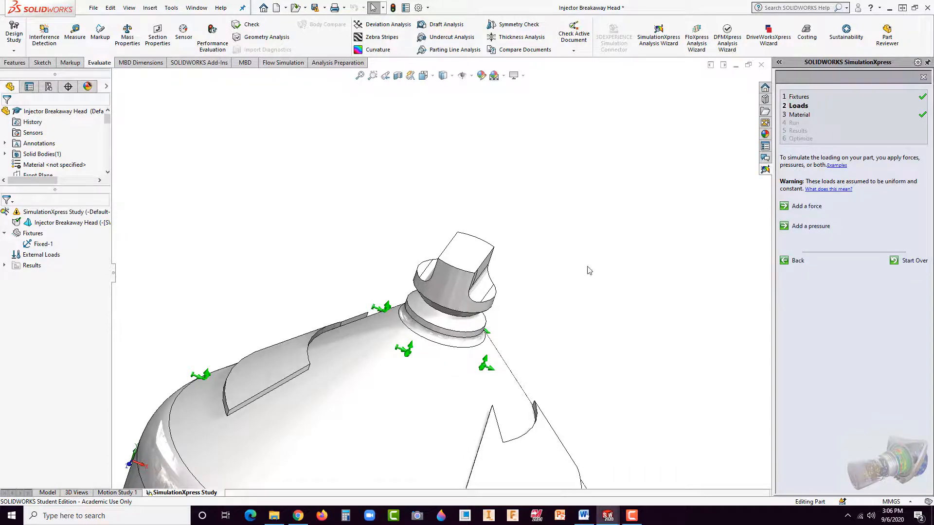
middle_click_drag(589, 270, 557, 272)
scroll(563, 285, "up", 2)
scroll(347, 283, "down", 3)
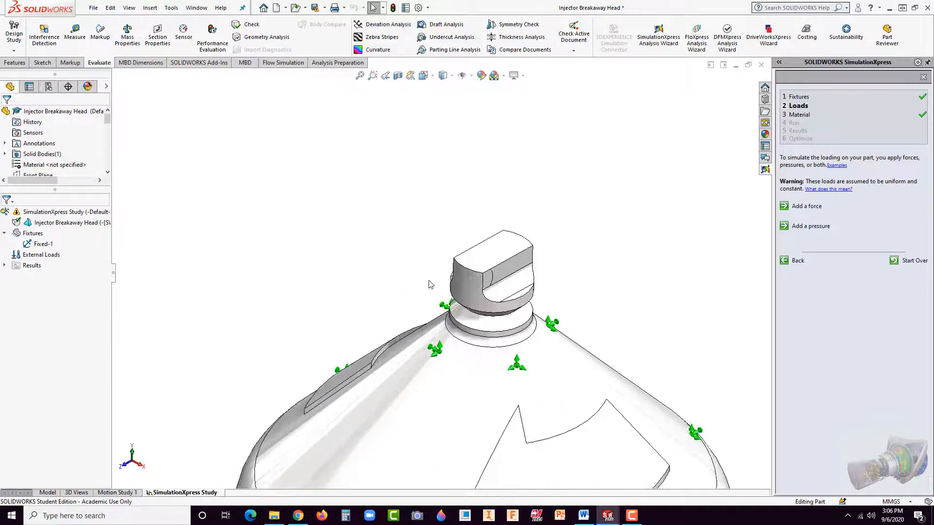
left_click(806, 206)
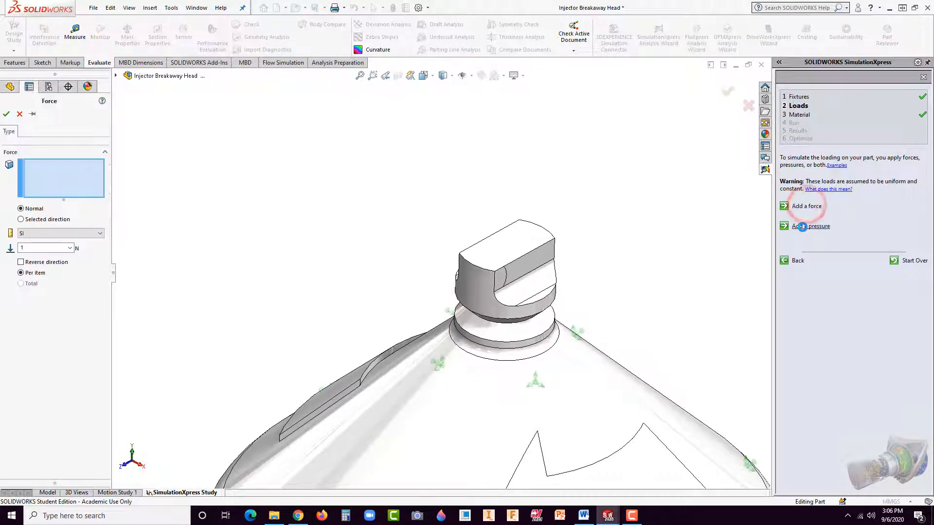
left_click(94, 235)
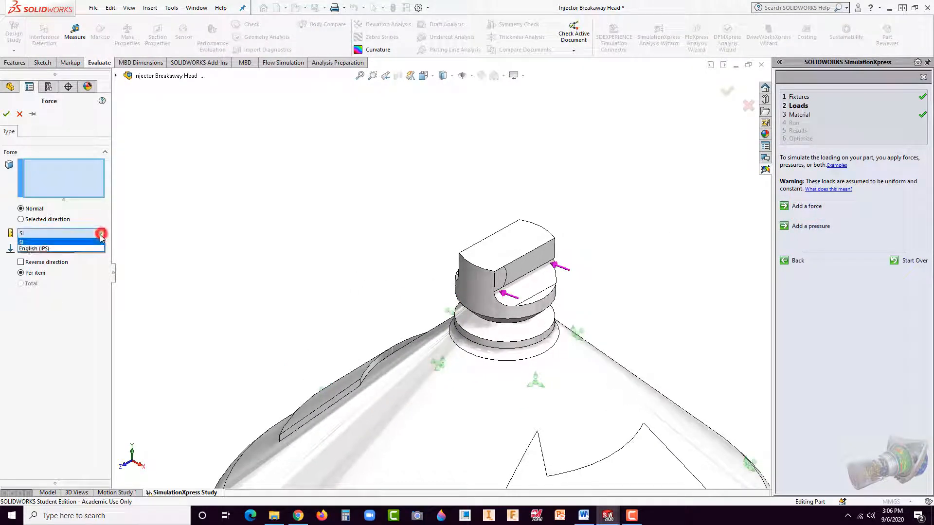
left_click(32, 246)
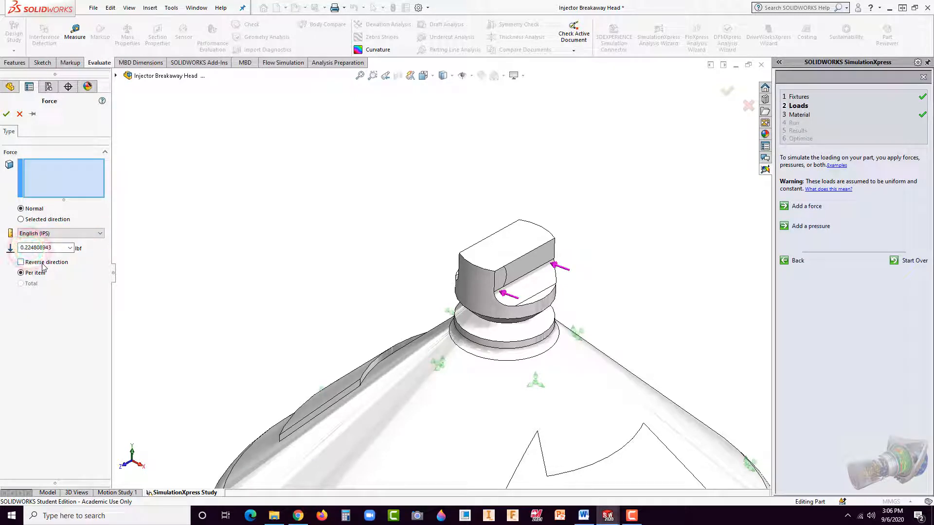
left_click_drag(53, 247, 9, 249)
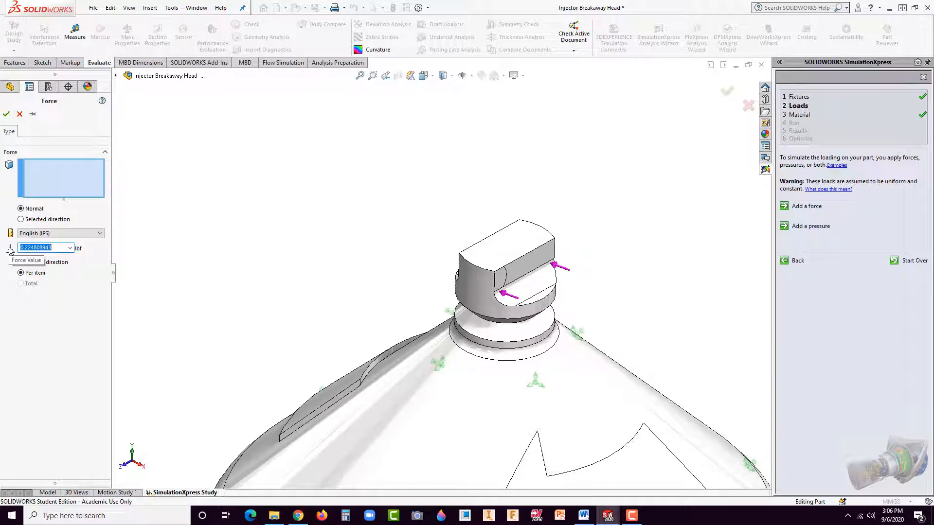
type("20")
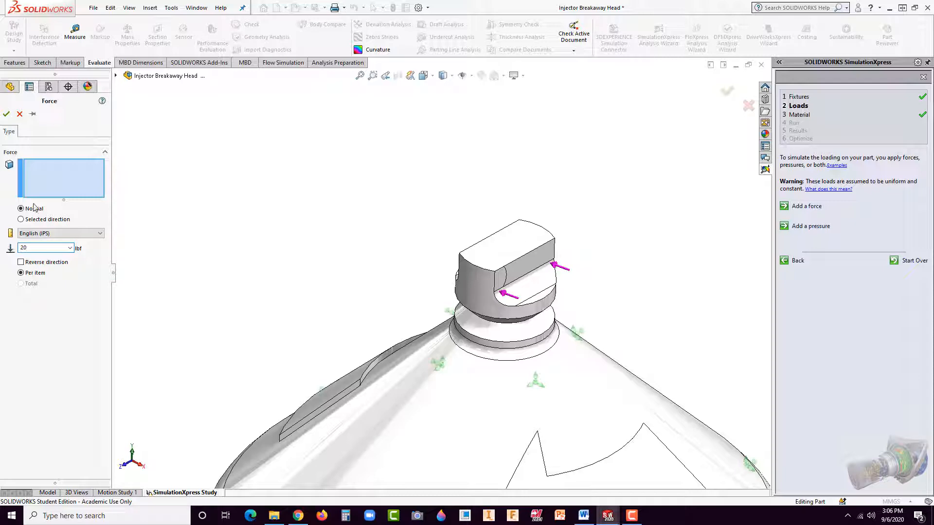
Step: Apply the force normal to the two small split faces on opposite flat sides of the tip, per item
left_click(501, 283)
middle_click_drag(369, 308, 595, 264)
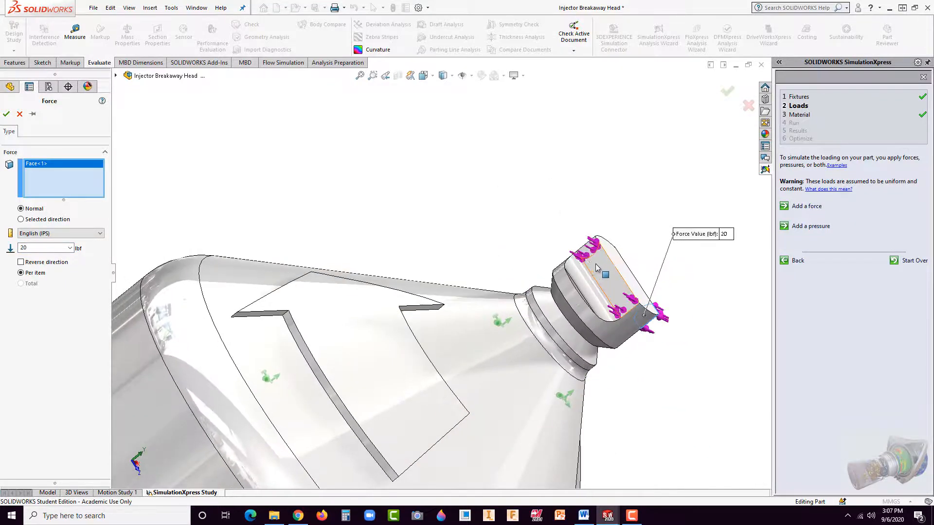
left_click(595, 263)
middle_click_drag(657, 392, 563, 442)
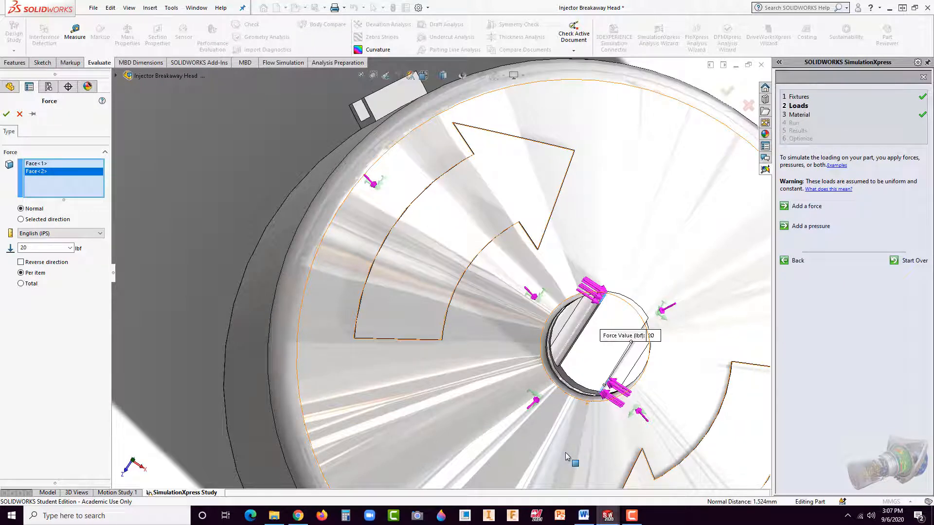
middle_click_drag(417, 359, 422, 213)
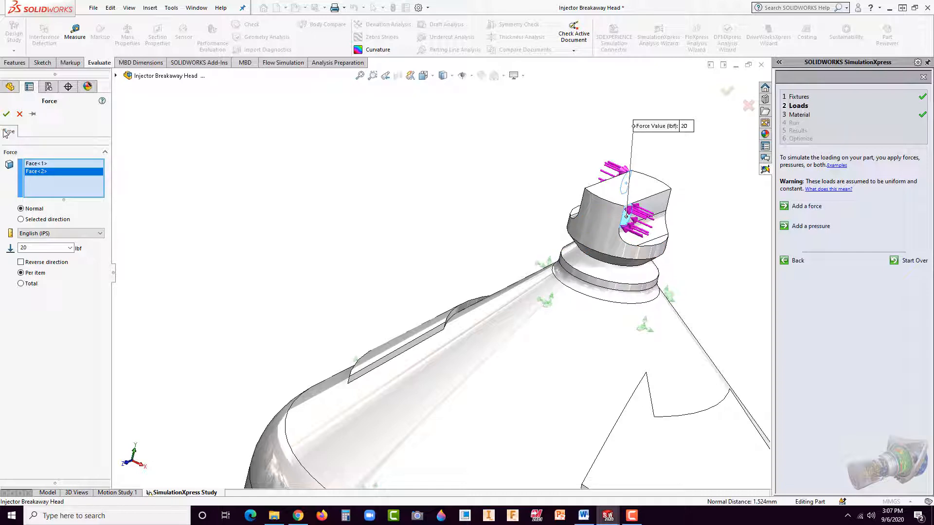
left_click(6, 114)
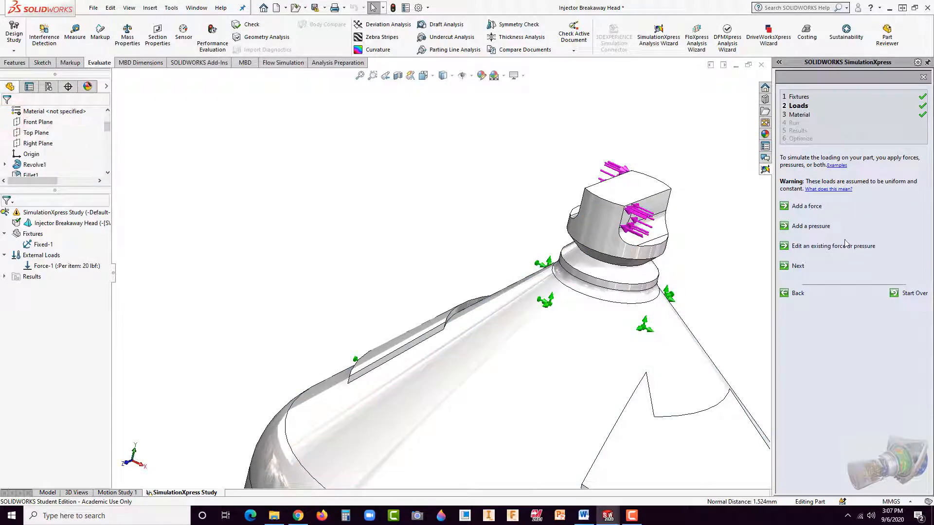
Step: Reopen the material library for the study and select Acrylic (Medium-high impact) from the Plastics category
left_click(797, 266)
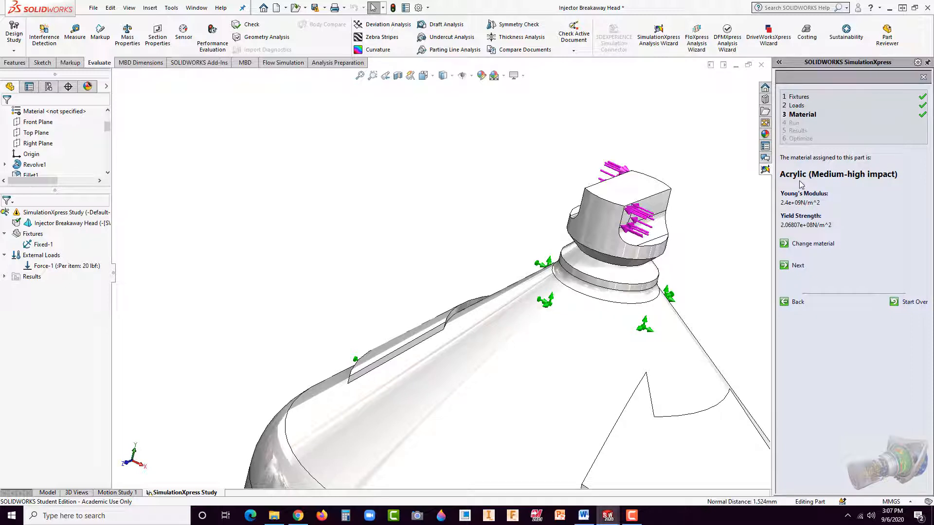
left_click(813, 245)
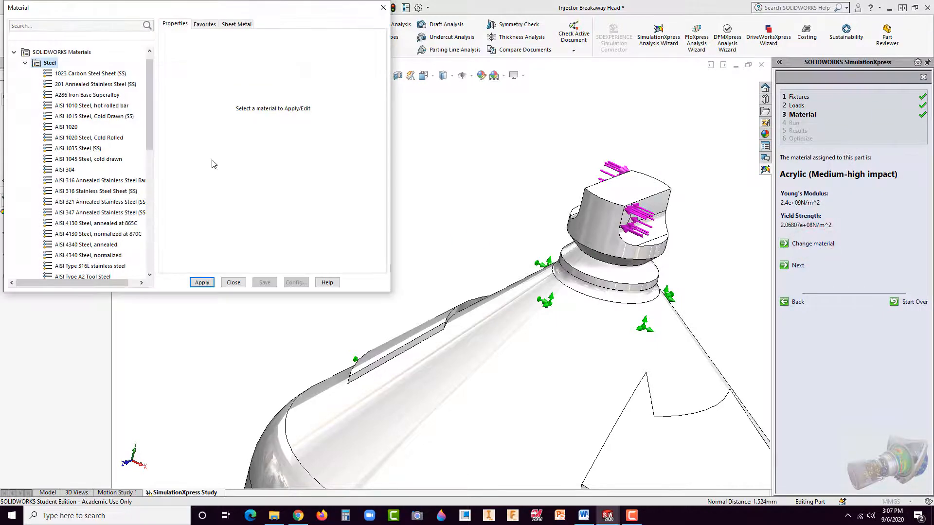
left_click_drag(166, 7, 498, 96)
left_click(347, 147)
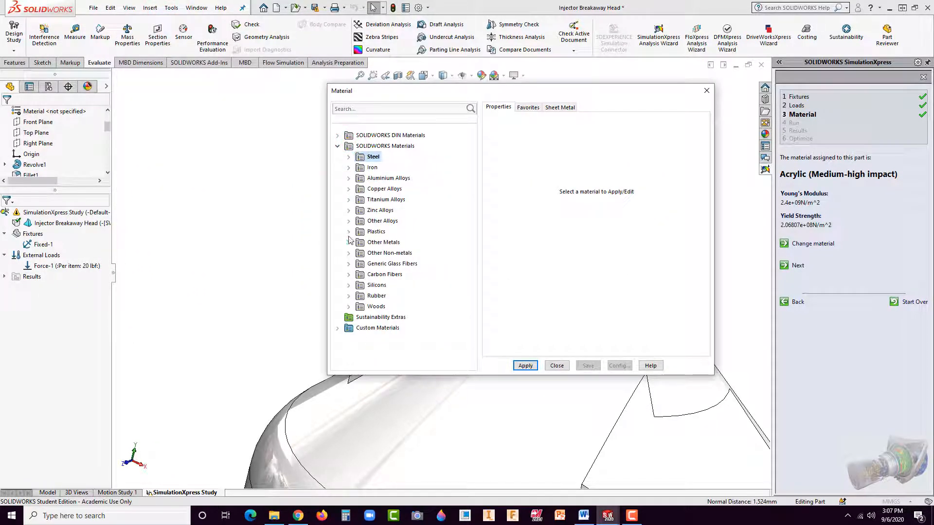
left_click(349, 233)
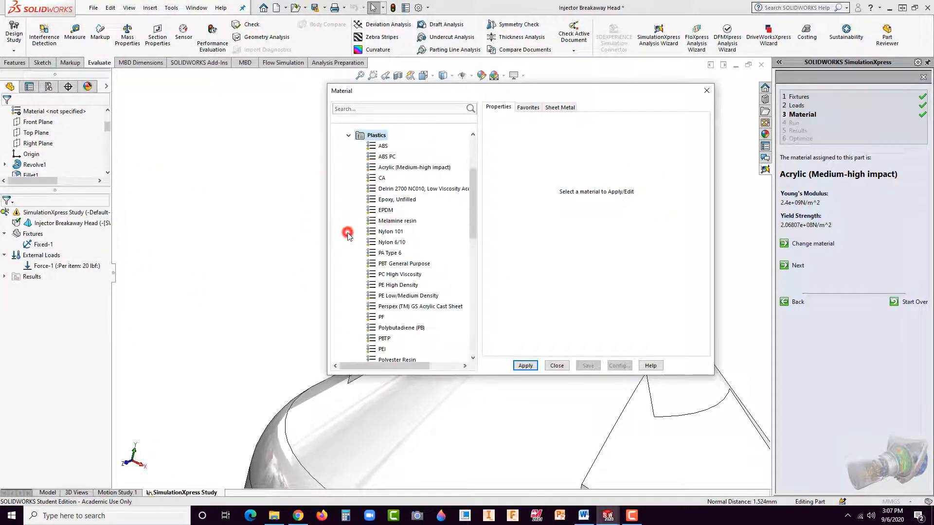
left_click(395, 168)
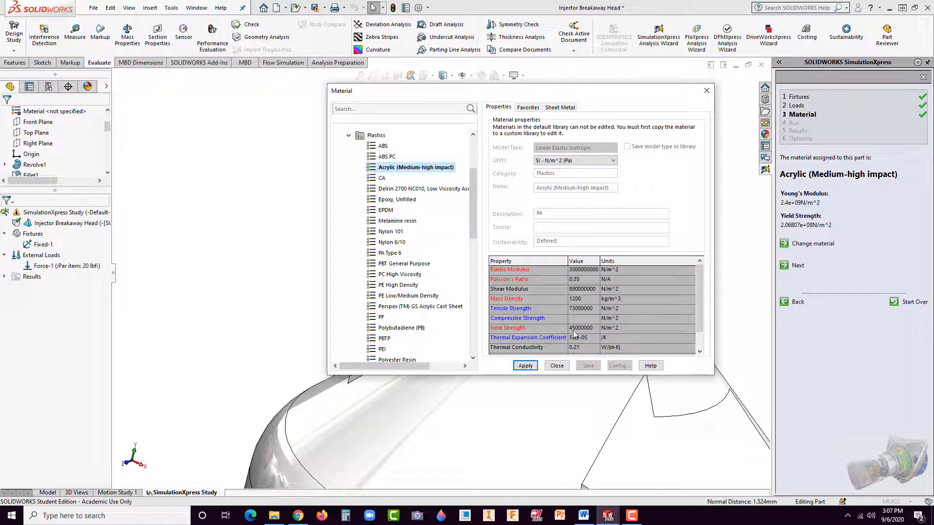
Step: Show the acrylic's properties in SI - N/mm^2 (MPa) units and apply the material to the part
left_click(602, 161)
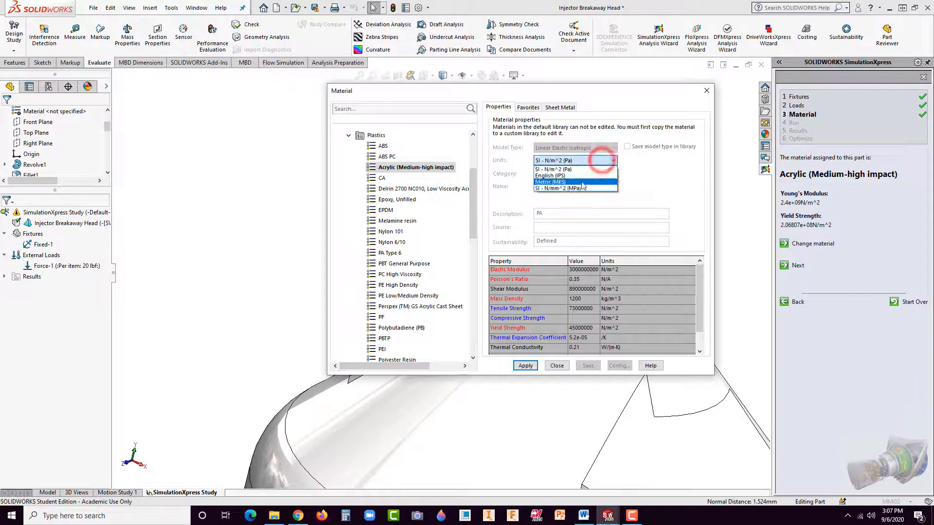
left_click(581, 188)
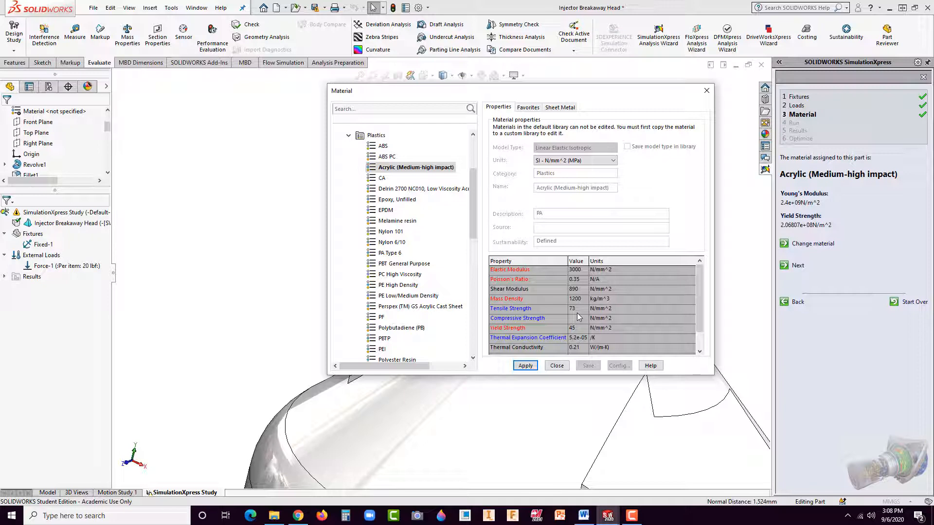
left_click(526, 366)
left_click(557, 365)
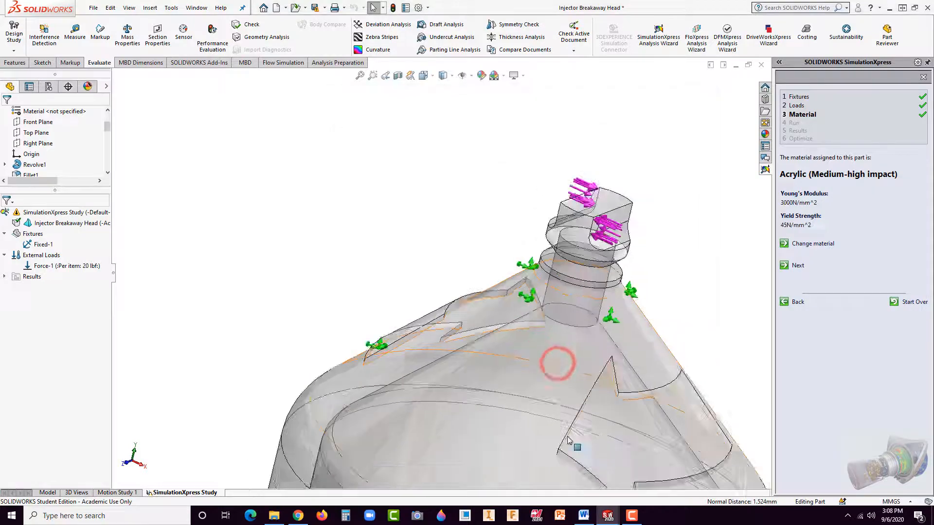
Step: Examine the notched neck and inner bore beneath the breakaway tip from several angles
scroll(450, 331, "down", 3)
middle_click_drag(500, 308, 530, 269)
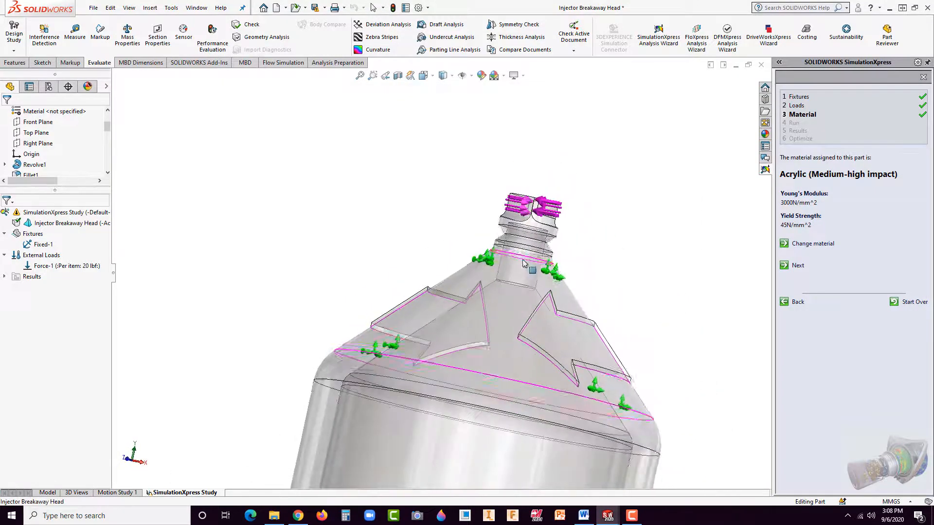
scroll(521, 239, "down", 4)
scroll(521, 240, "down", 3)
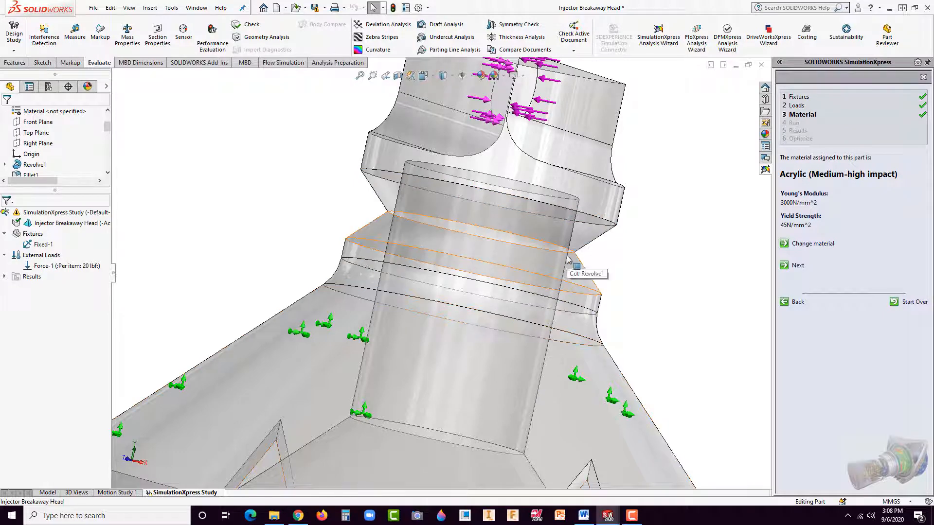
scroll(575, 257, "down", 3)
scroll(610, 295, "up", 5)
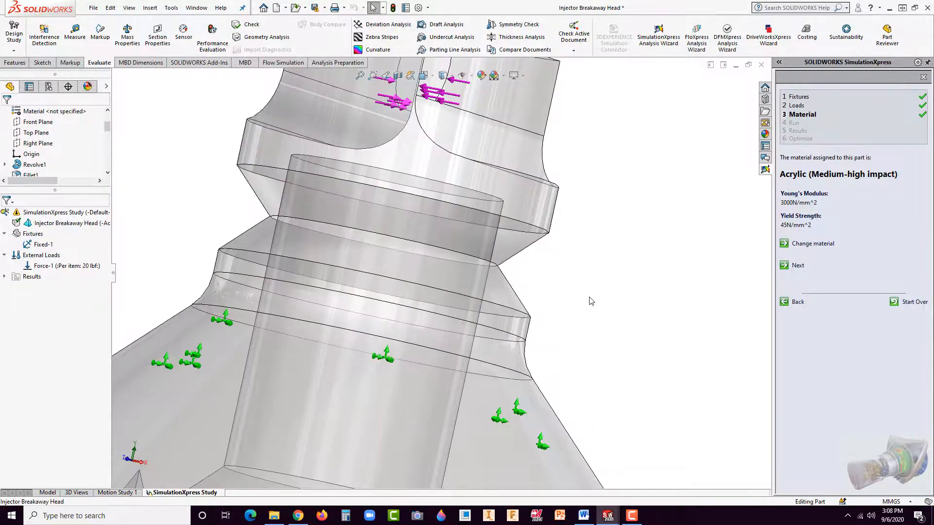
middle_click_drag(610, 294, 451, 288)
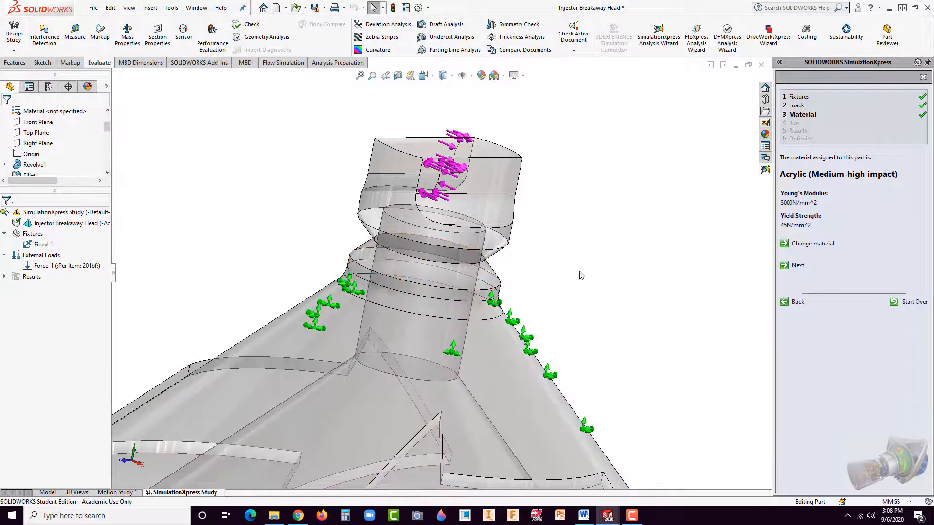
scroll(592, 285, "up", 2)
scroll(587, 288, "up", 2)
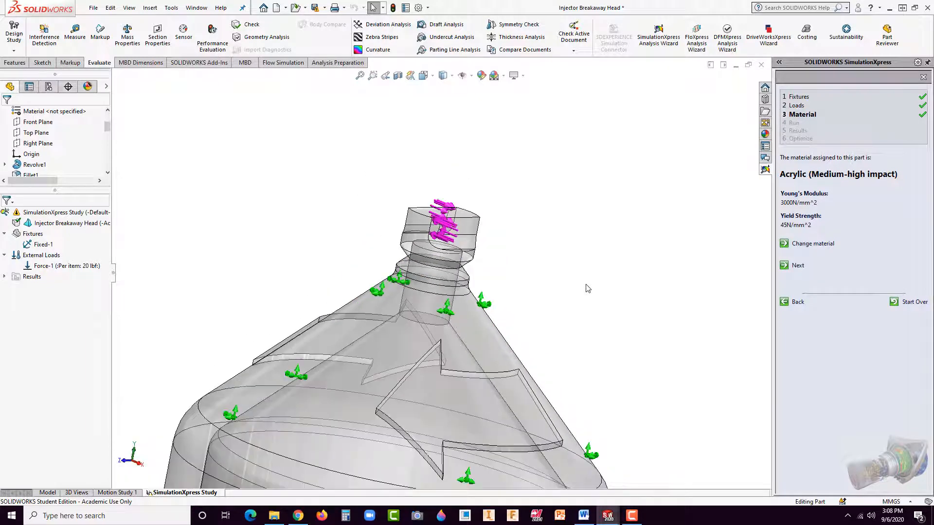
right_click(488, 333)
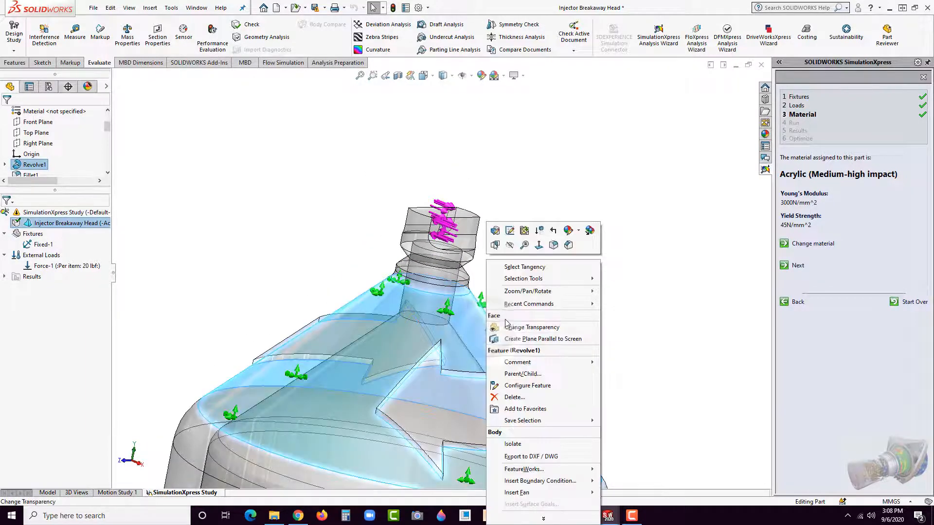
mouse_move(537, 308)
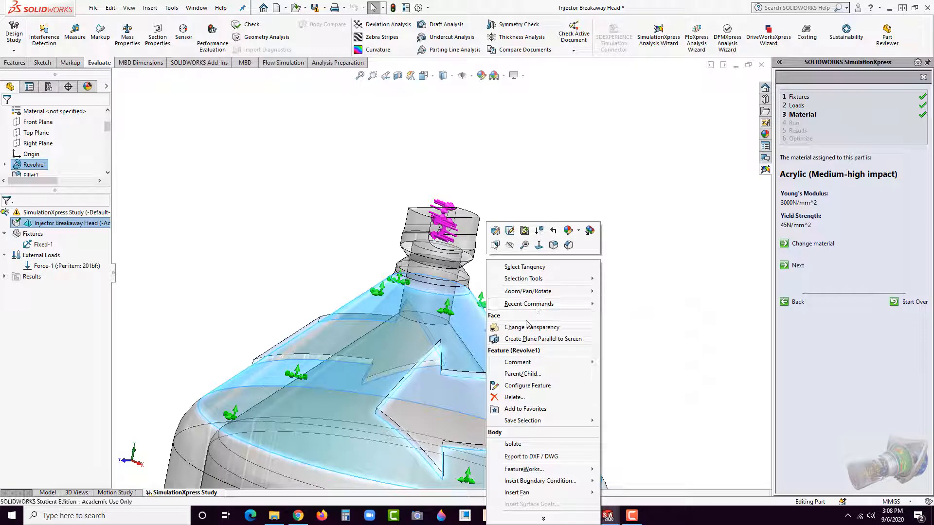
left_click(578, 231)
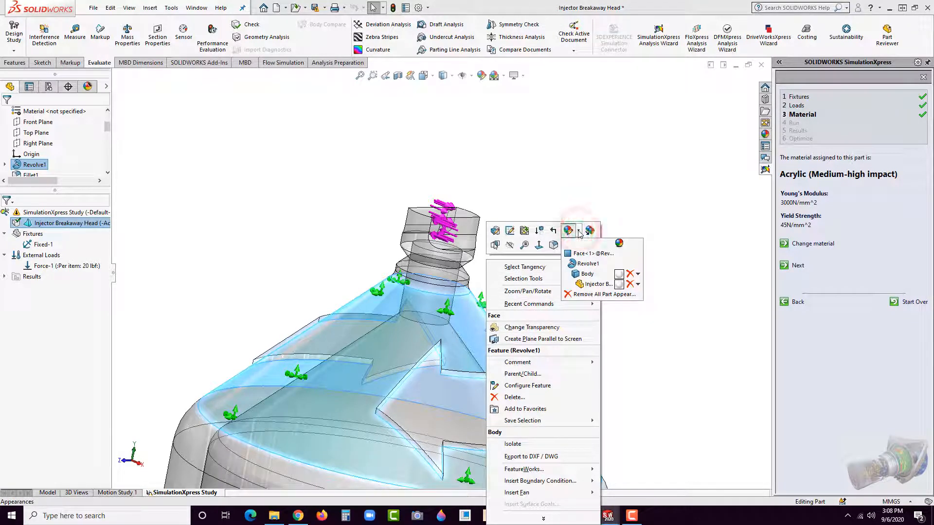
left_click(578, 232)
left_click(663, 203)
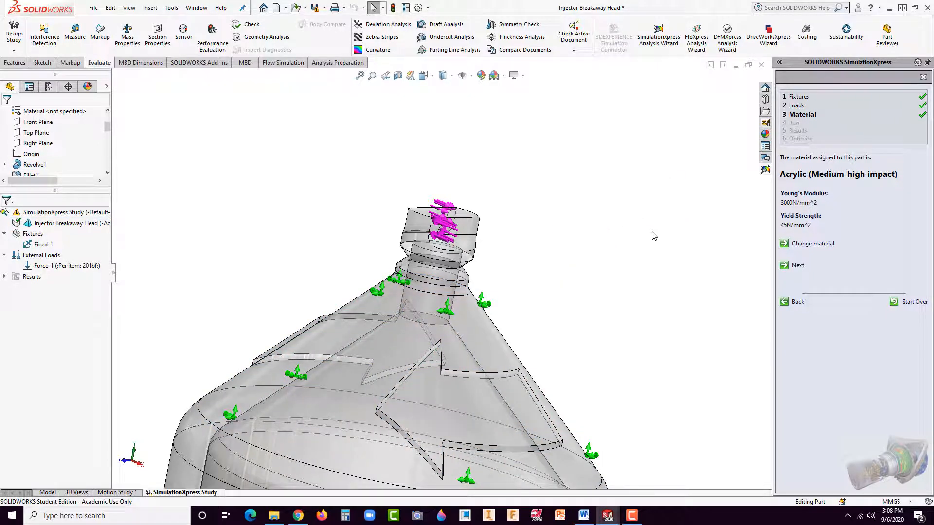
Step: Suppress the Sweep1 thread feature inside the open end of the cap
scroll(516, 332, "up", 6)
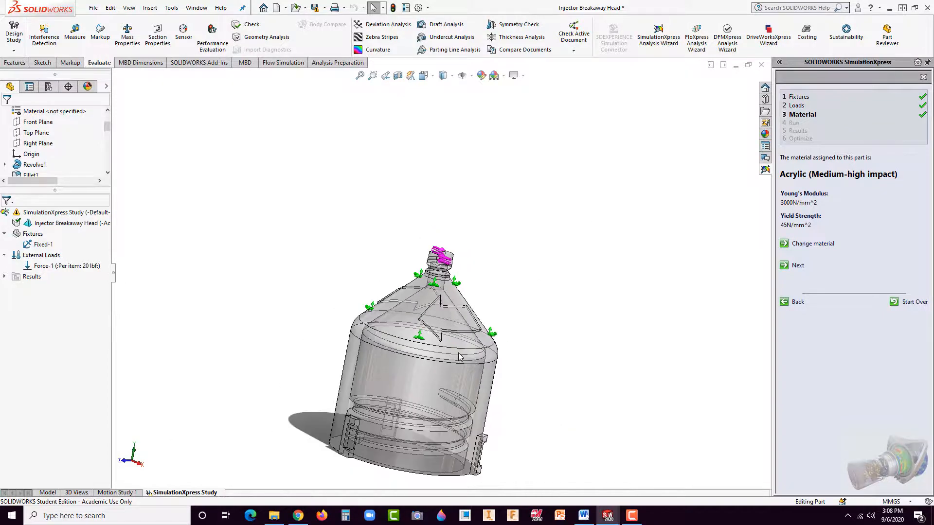
middle_click_drag(460, 352, 381, 370)
scroll(373, 364, "down", 2)
middle_click_drag(430, 391, 473, 265)
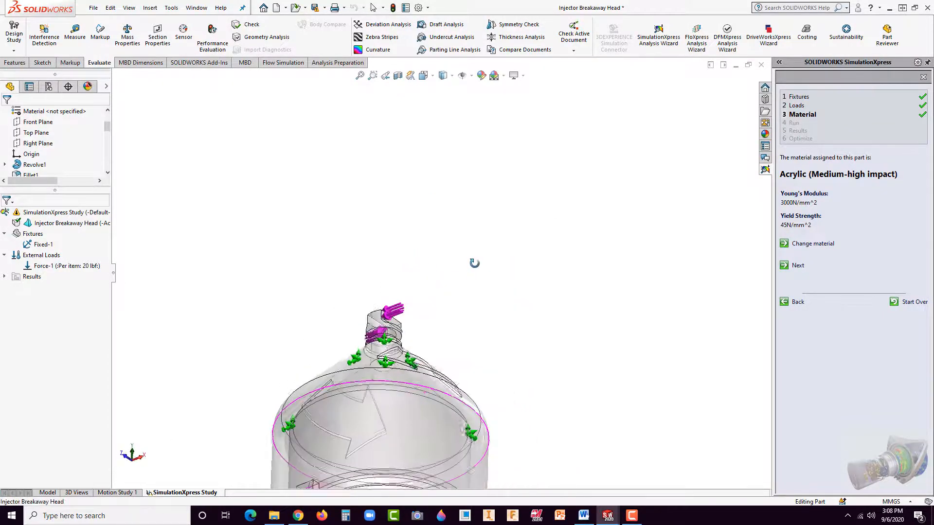
scroll(473, 361, "up", 3)
scroll(390, 421, "down", 4)
mouse_move(440, 429)
middle_mouse_down()
mouse_move(453, 426)
mouse_move(442, 426)
middle_mouse_up()
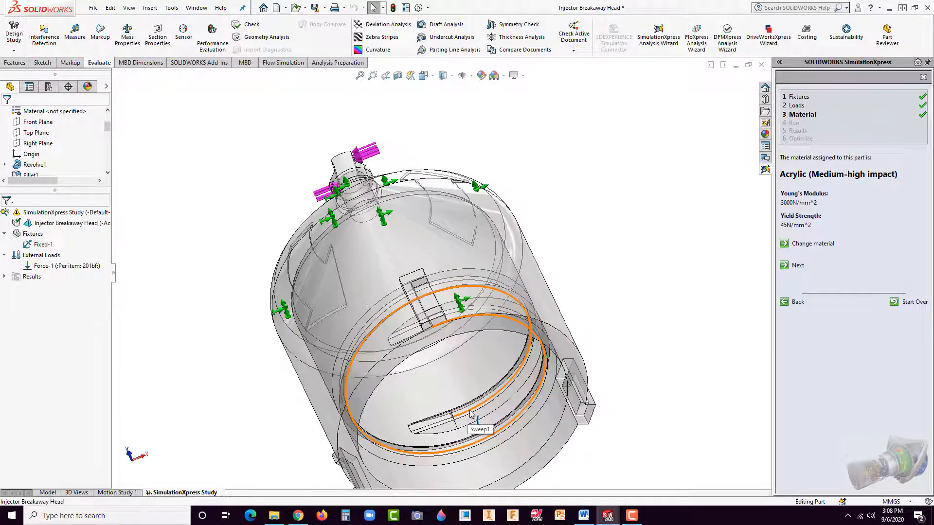
right_click(478, 416)
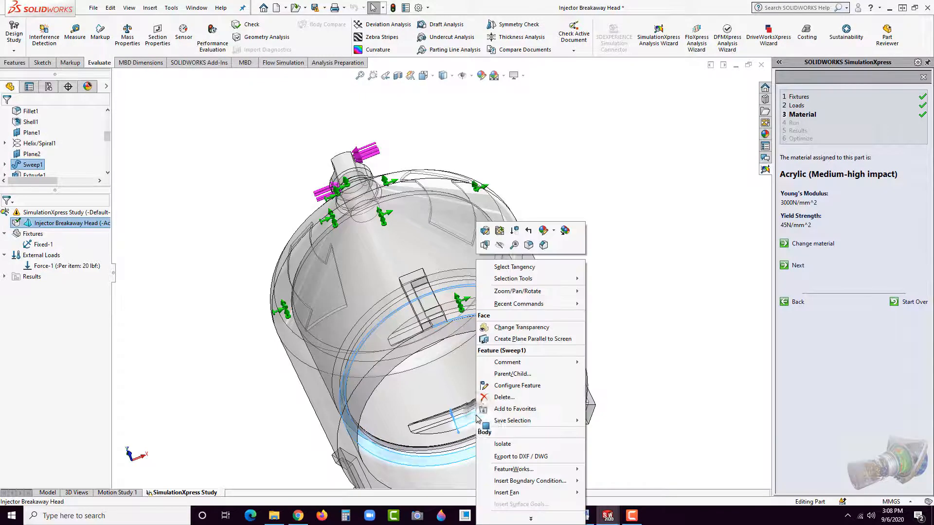
left_click(515, 231)
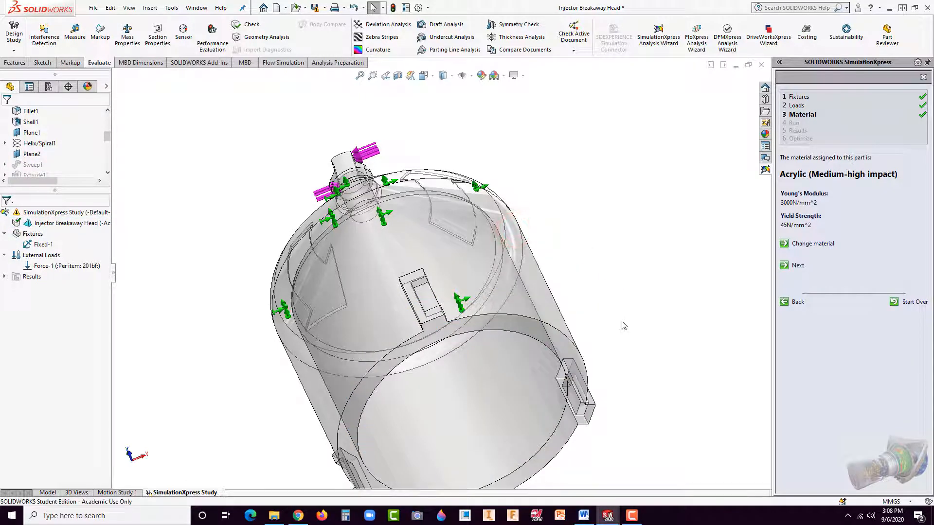
scroll(600, 346, "up", 3)
scroll(372, 282, "down", 5)
scroll(372, 280, "down", 1)
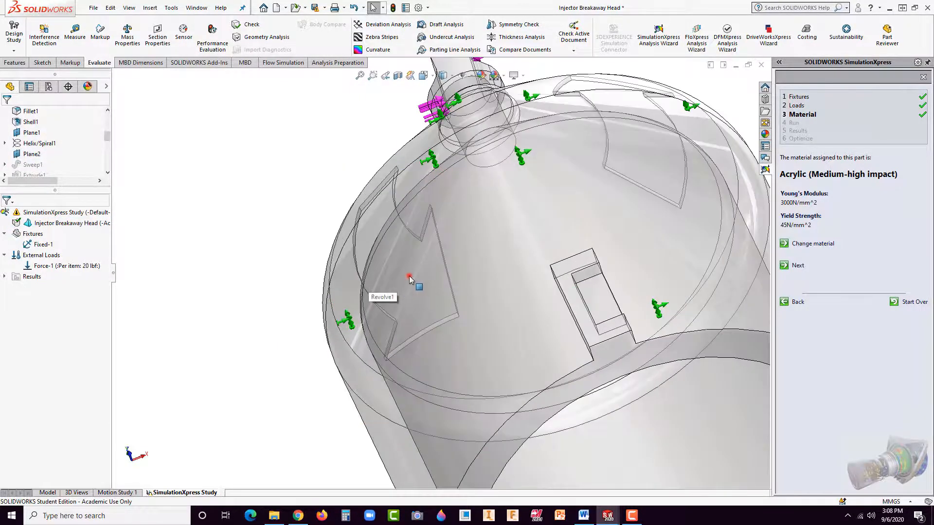
left_click(411, 276)
left_click(256, 268)
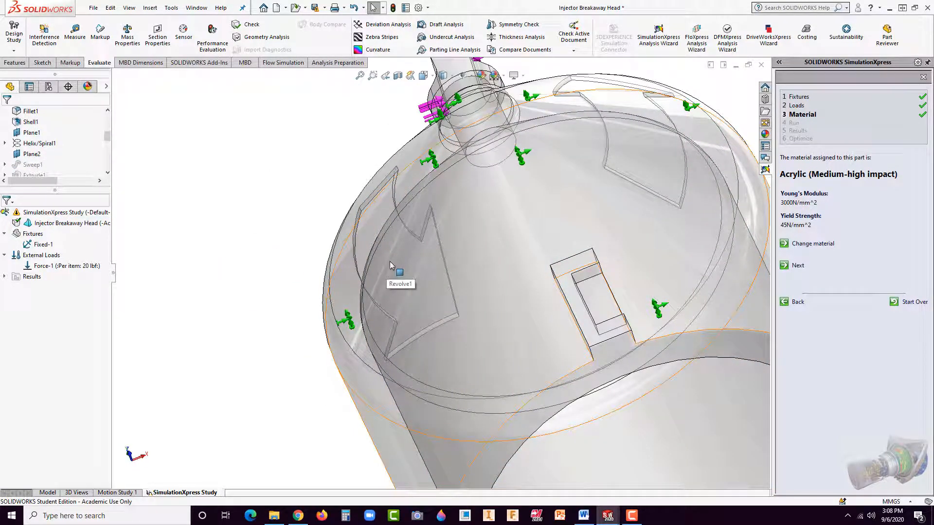
left_click(390, 262)
left_click(263, 290)
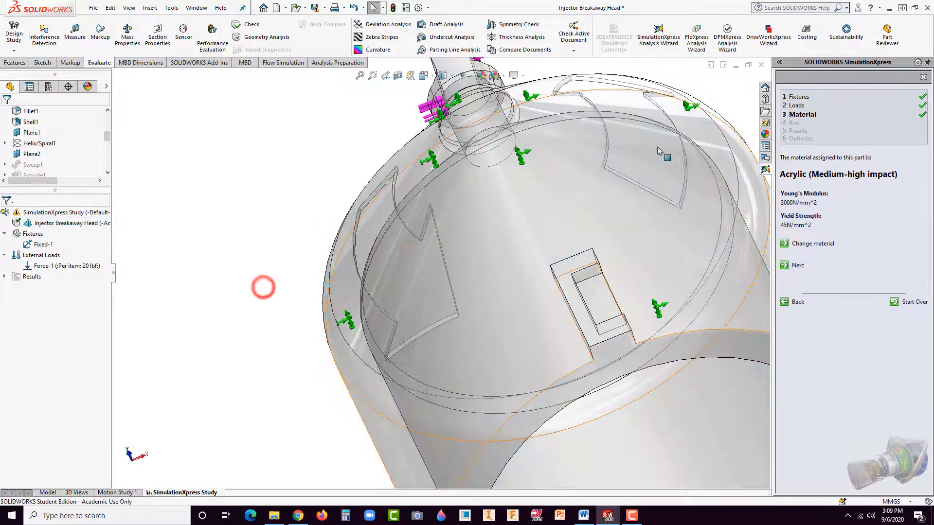
left_click(630, 103)
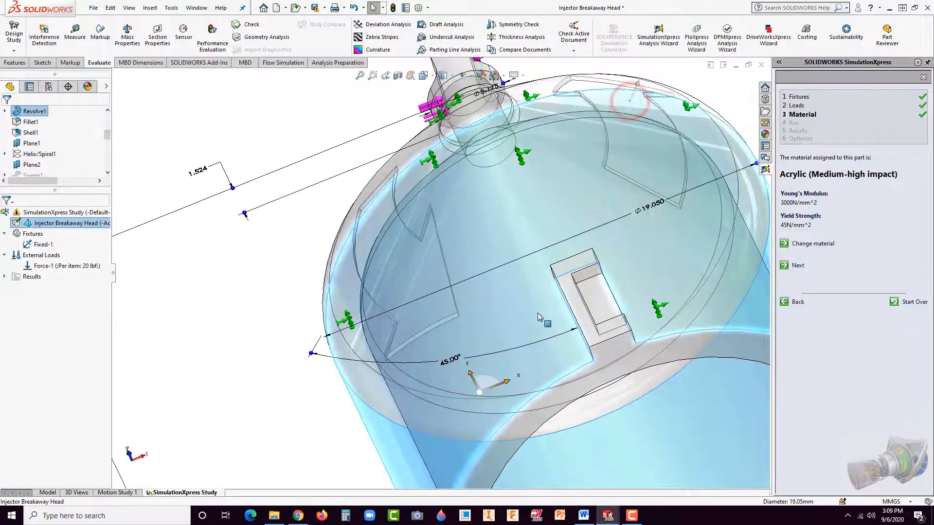
key("f")
left_click(290, 348)
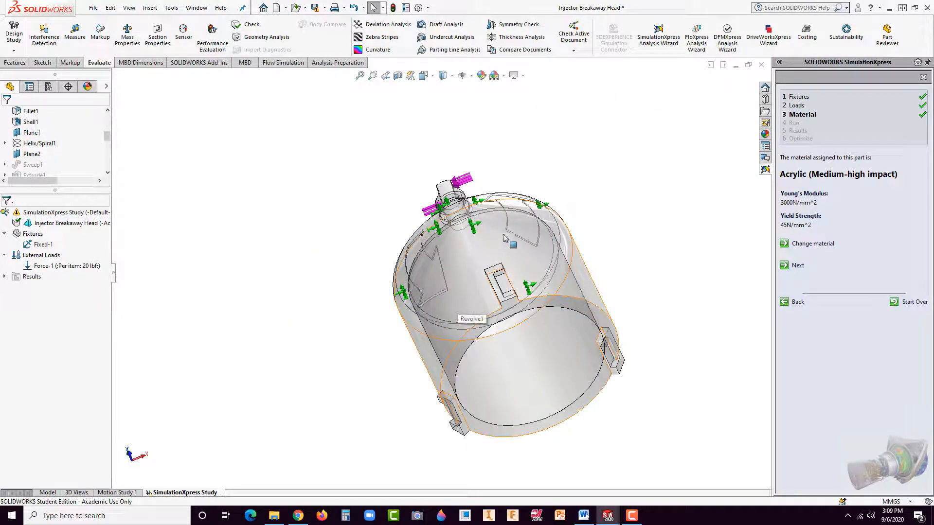
left_click(518, 224)
left_click(590, 170)
left_click(514, 208)
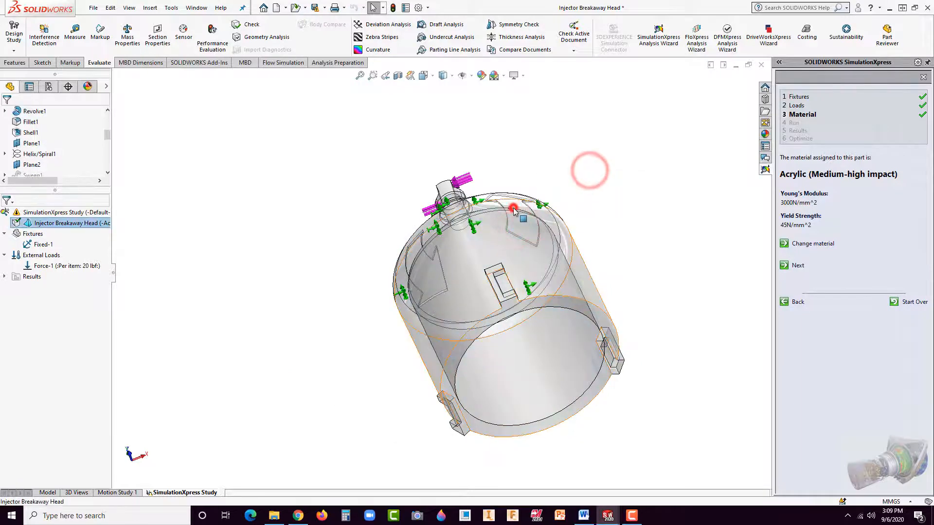
left_click(607, 171)
left_click(633, 238)
left_click(242, 218)
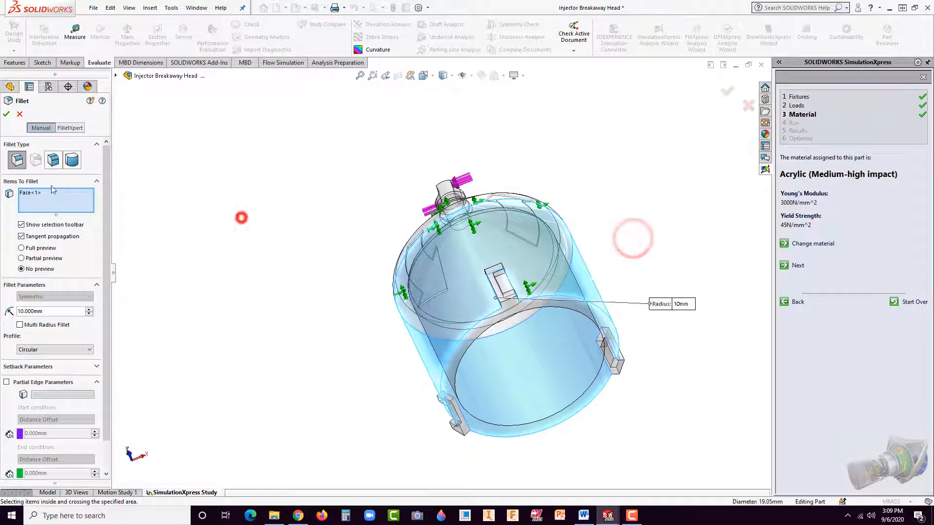
left_click(22, 115)
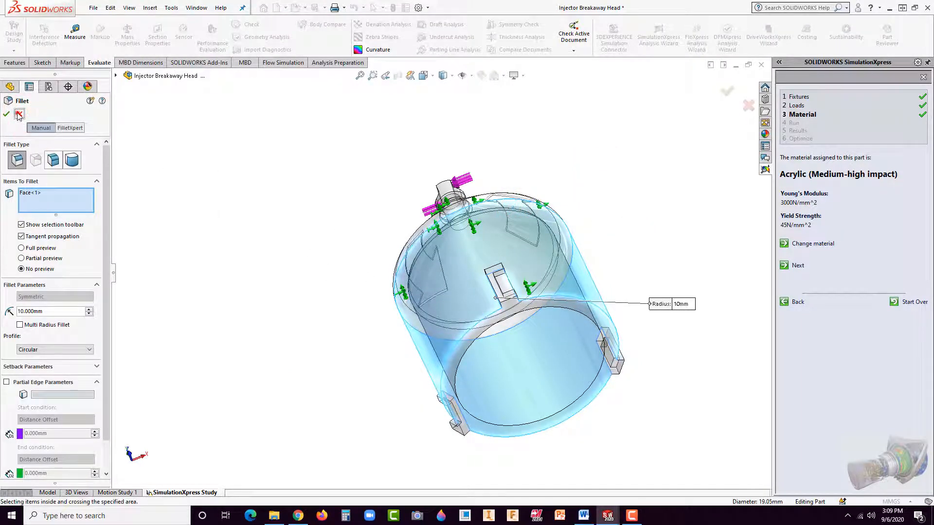
left_click(183, 152)
Step: Check the simplified cap with its raised arrows and clips, and advance the study to the Run stage
scroll(495, 267, "down", 2)
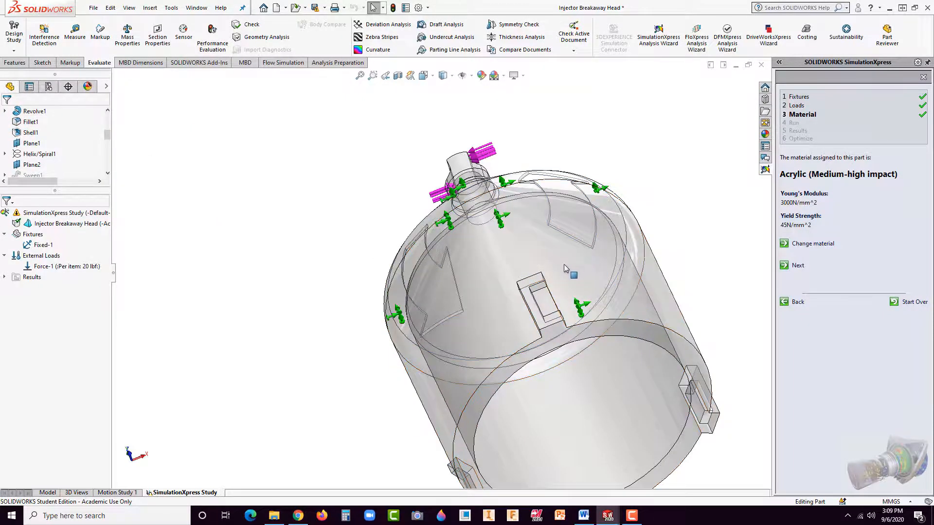
middle_click_drag(564, 264, 588, 253)
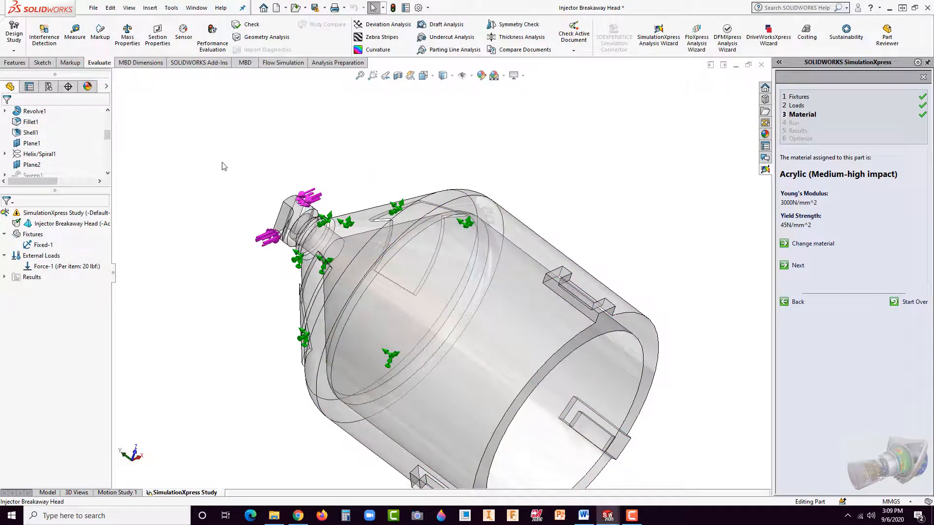
scroll(423, 228, "up", 3)
middle_click_drag(411, 247, 379, 306)
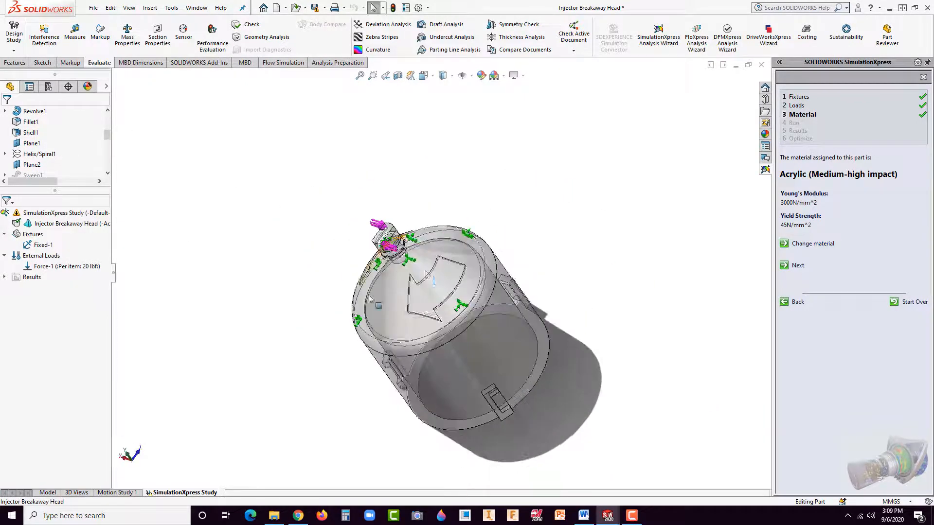
scroll(350, 289, "down", 2)
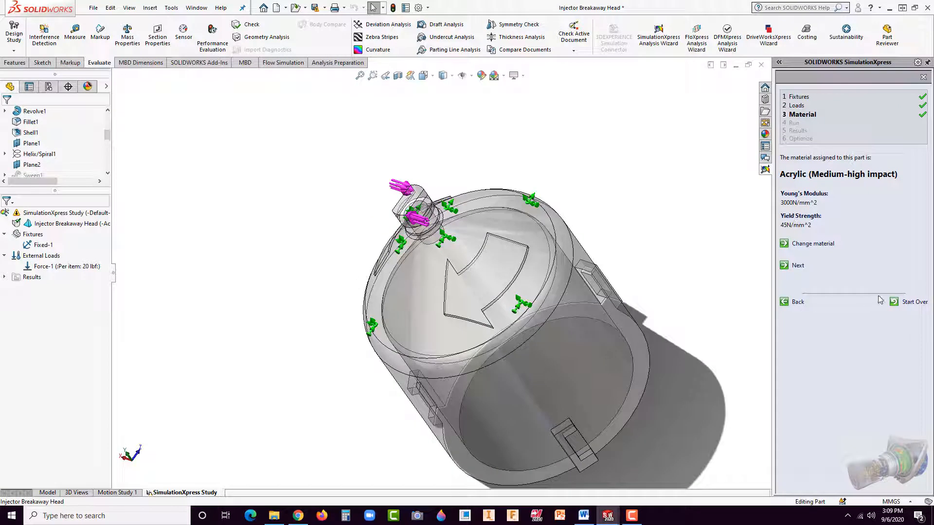
left_click(798, 267)
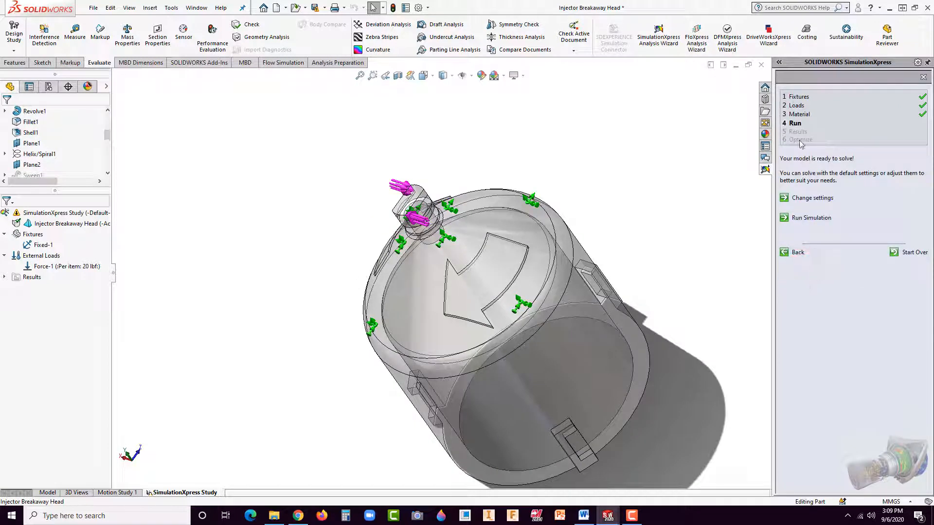
Step: Run the simulation and accept the part's deformation as expected to continue to the results
left_click(810, 219)
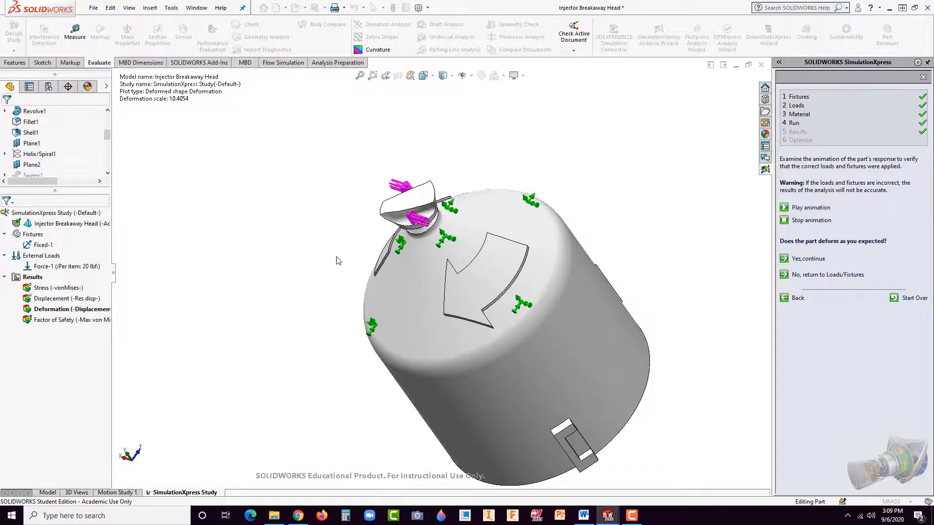
middle_click_drag(295, 281, 324, 254)
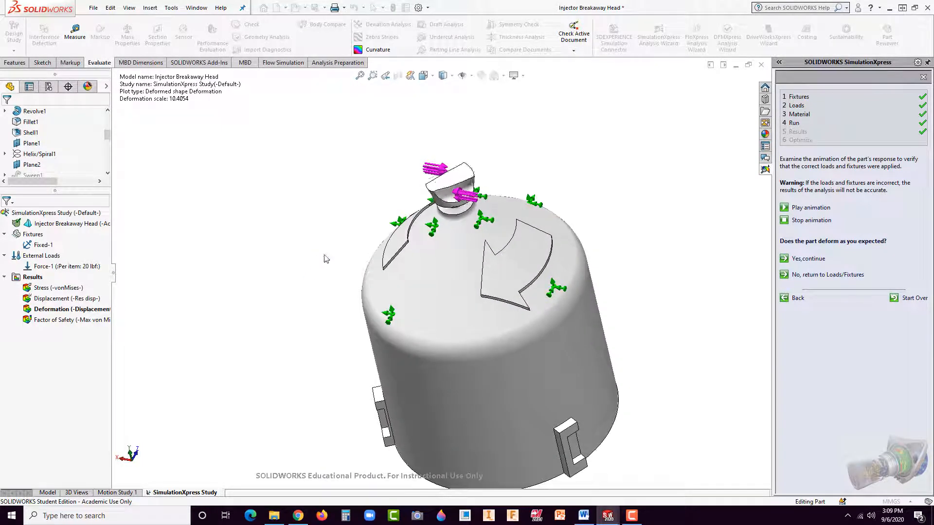
left_click(809, 260)
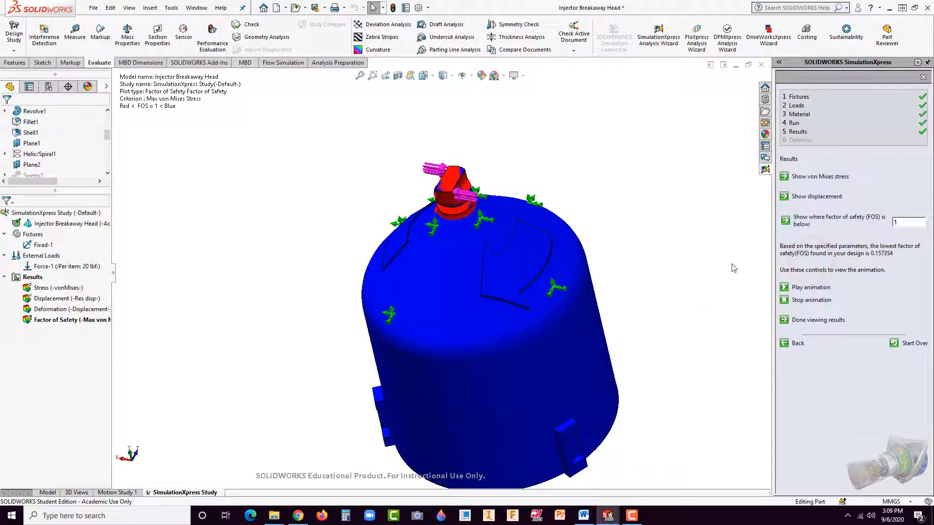
Step: Examine the factor of safety plot around the breakaway tip, its notched neck and the bore inside the cap
scroll(441, 216, "down", 7)
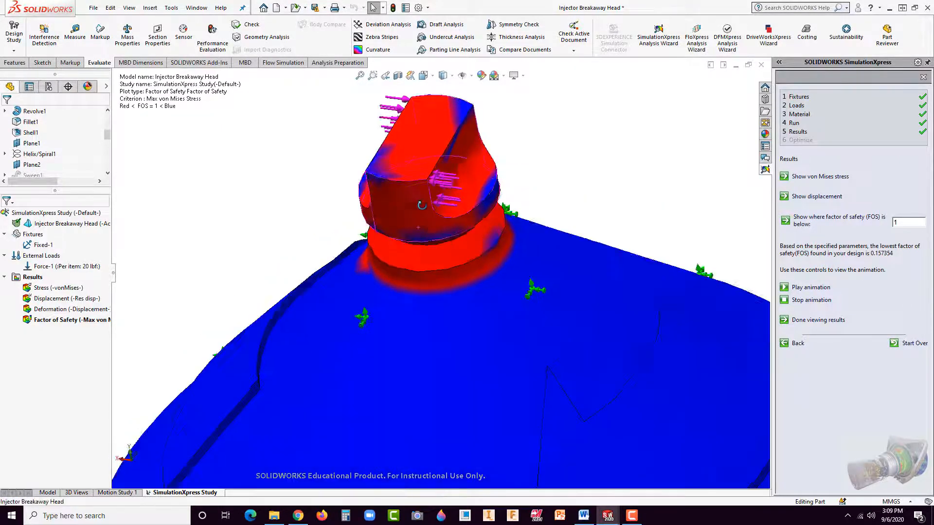
middle_click_drag(421, 205, 421, 136)
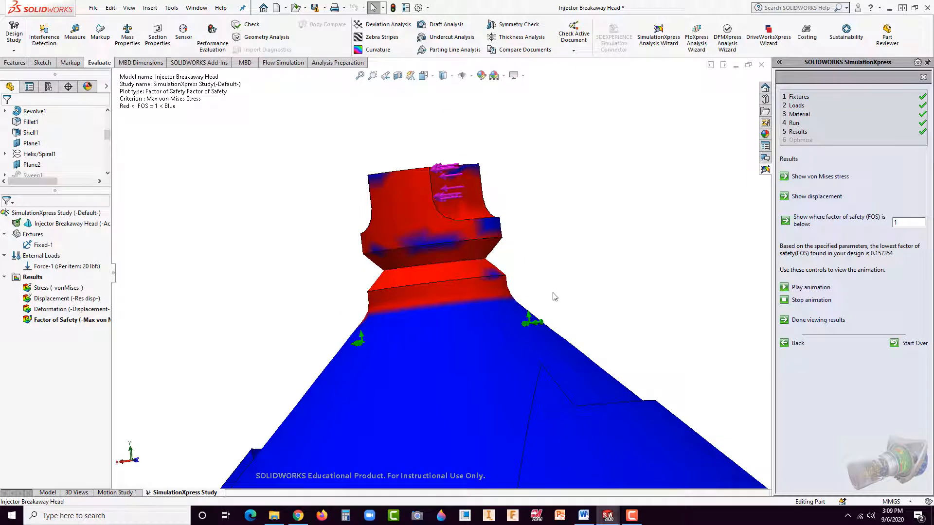
scroll(551, 296, "up", 3)
middle_click_drag(487, 287, 392, 271)
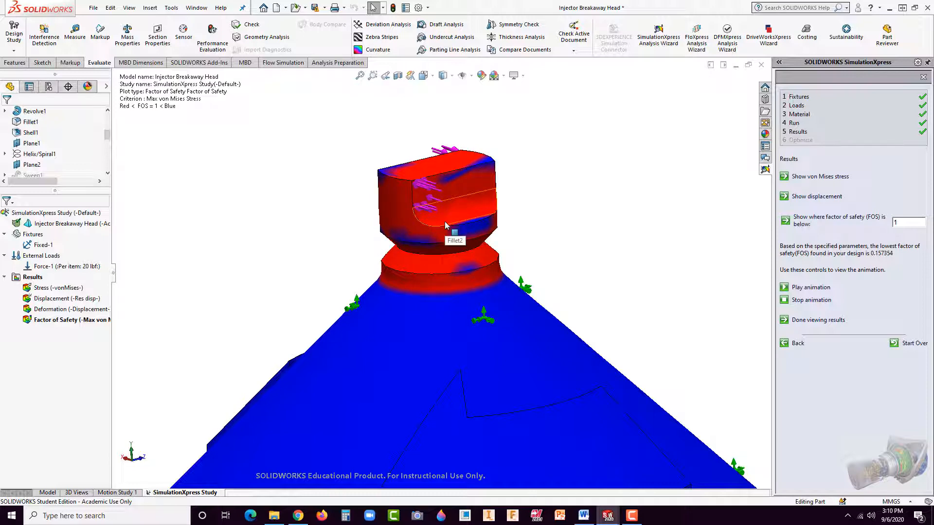
scroll(444, 228, "down", 3)
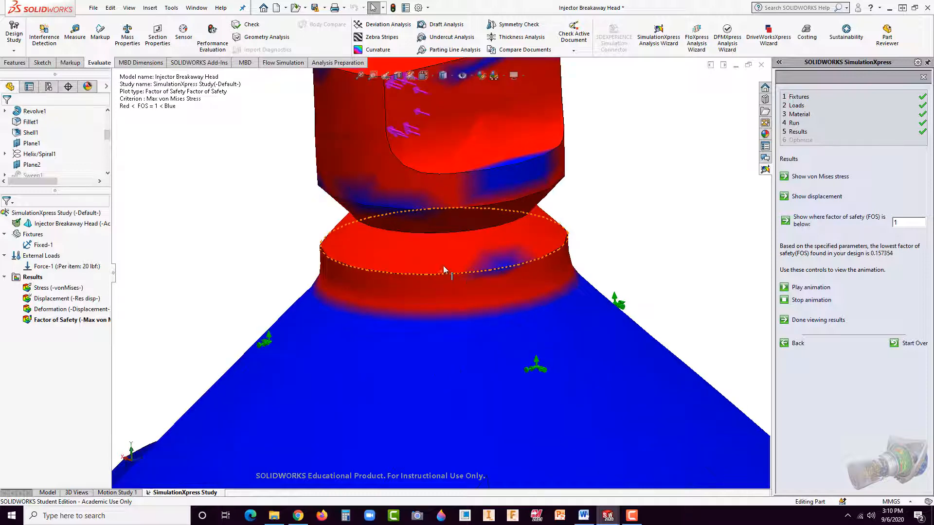
scroll(430, 234, "up", 8)
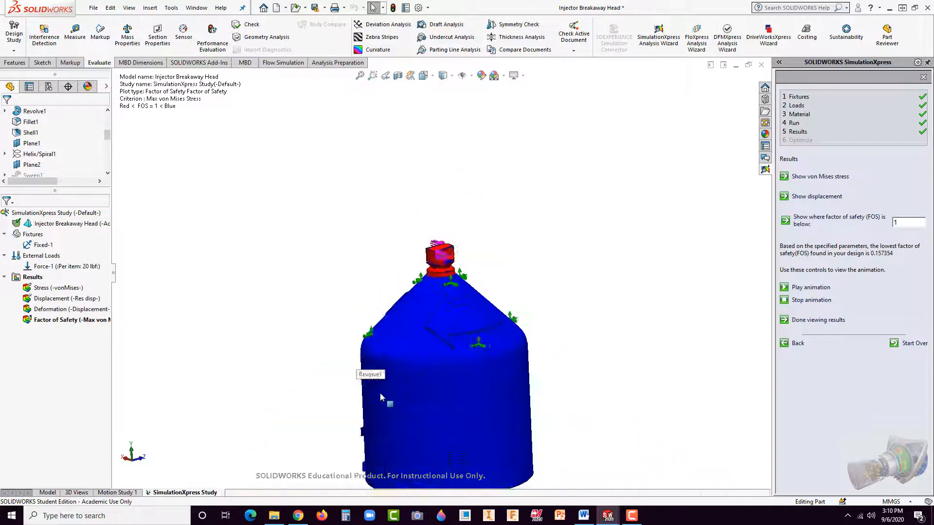
middle_click_drag(433, 313, 442, 183)
scroll(442, 351, "down", 8)
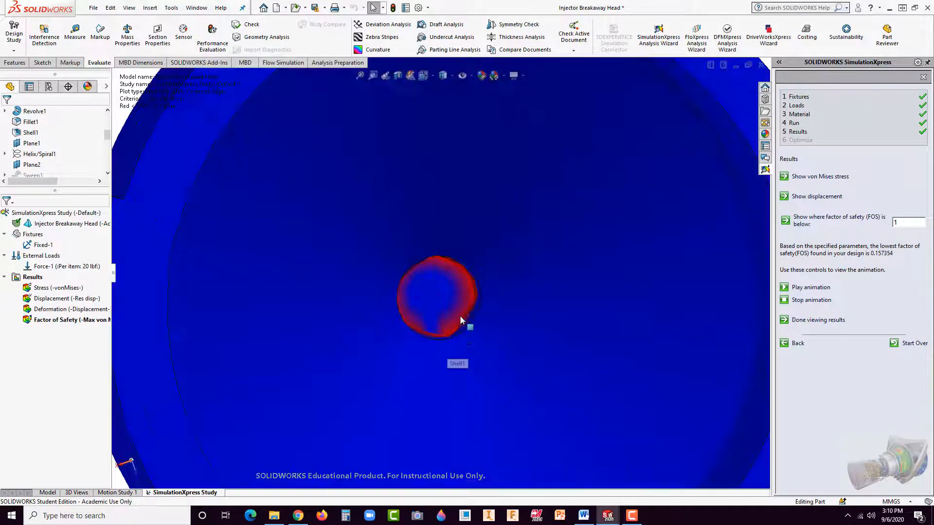
scroll(452, 275, "up", 5)
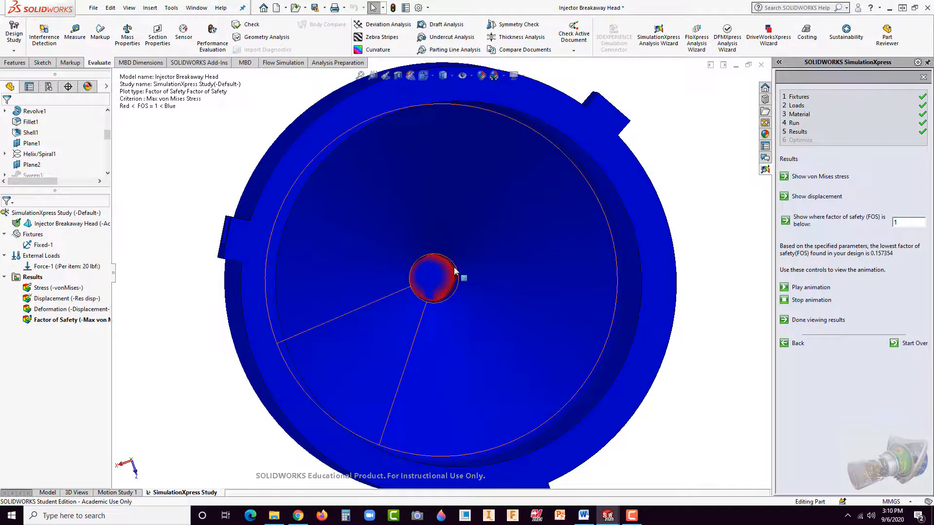
middle_click_drag(461, 275, 413, 464)
scroll(467, 214, "down", 4)
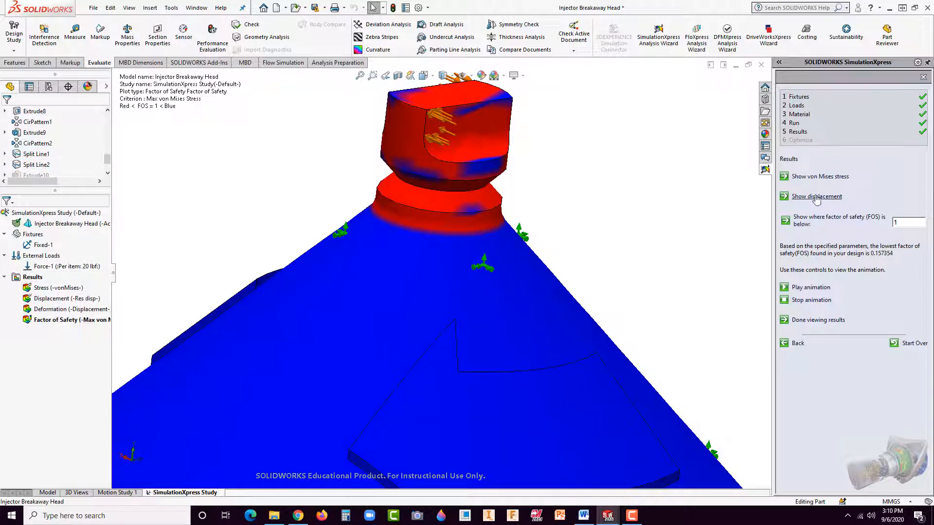
Step: Show the von Mises stress plot and examine the stress at the notched neck
left_click(816, 178)
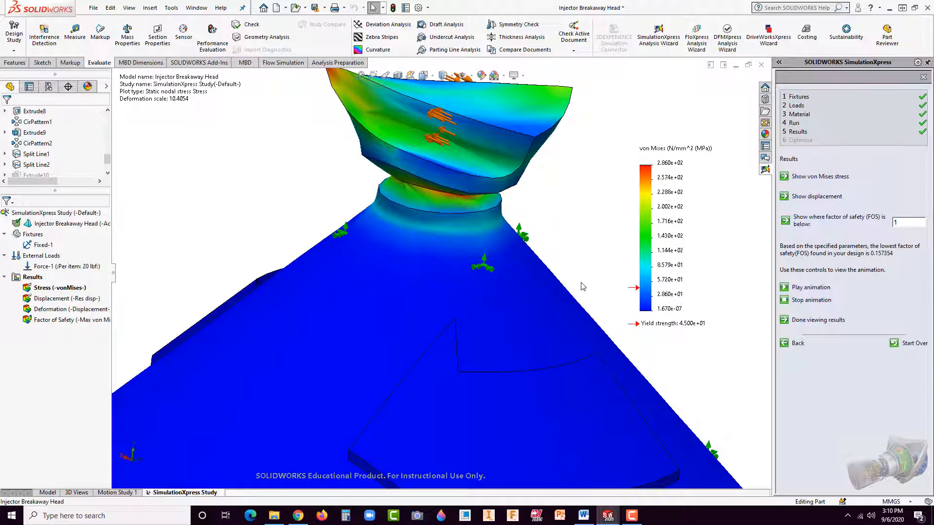
scroll(552, 249, "up", 3)
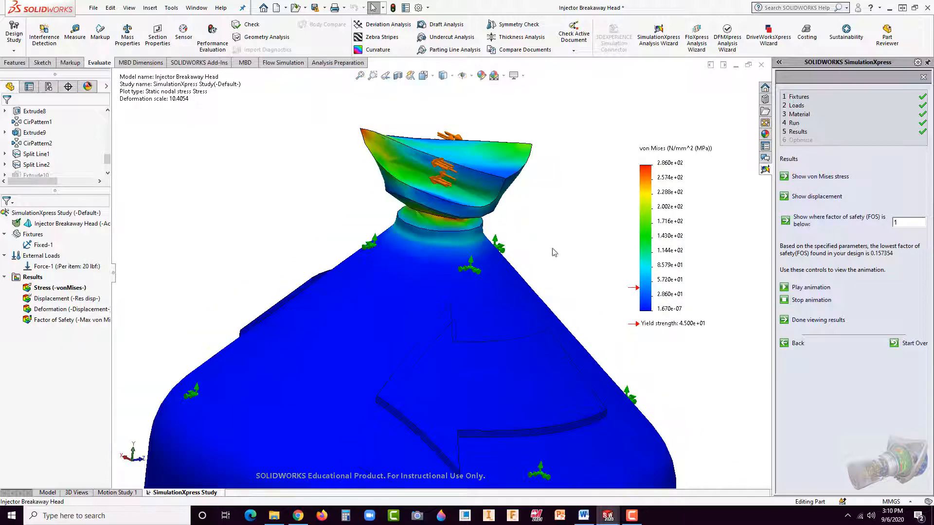
scroll(495, 239, "down", 4)
middle_click_drag(495, 239, 505, 205)
scroll(425, 220, "down", 1)
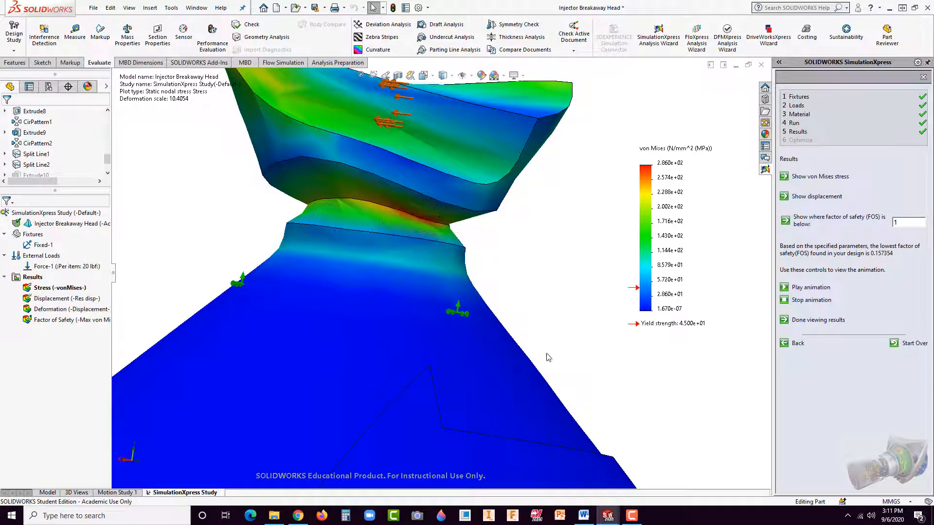
Step: Show the displacement plot and examine how the breakaway tip moves under the load
left_click(802, 199)
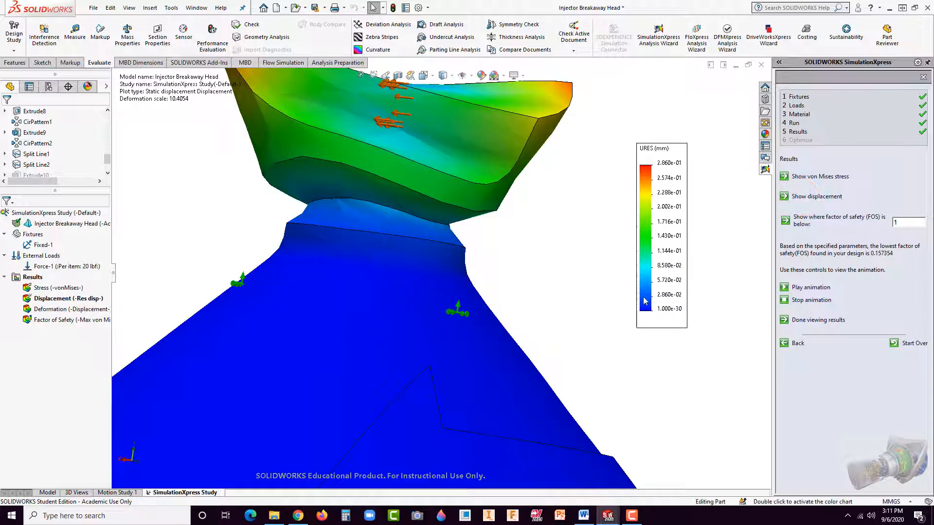
left_click(802, 198)
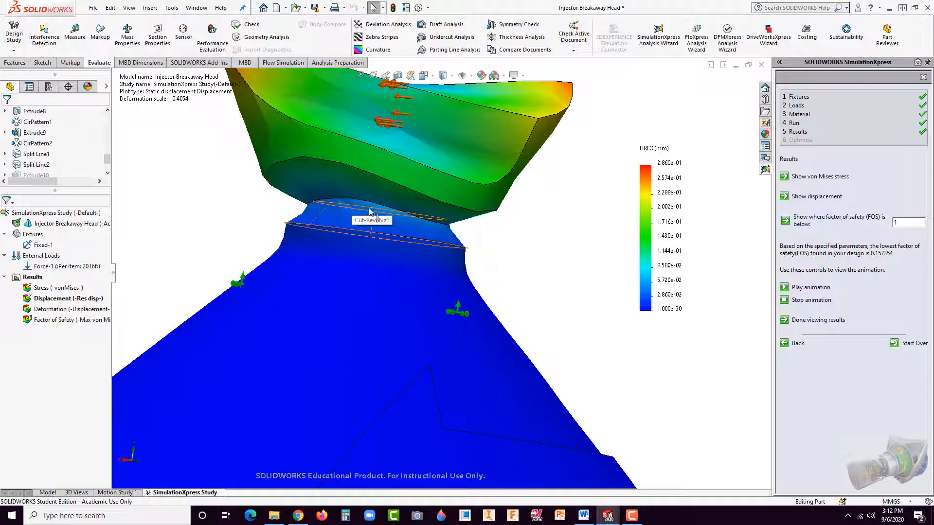
left_click(570, 275)
scroll(575, 299, "up", 3)
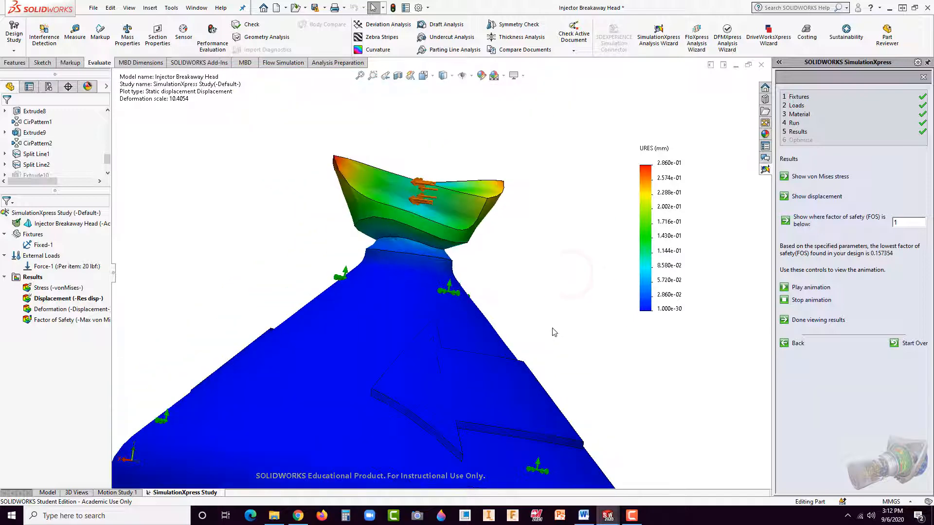
left_click(221, 311)
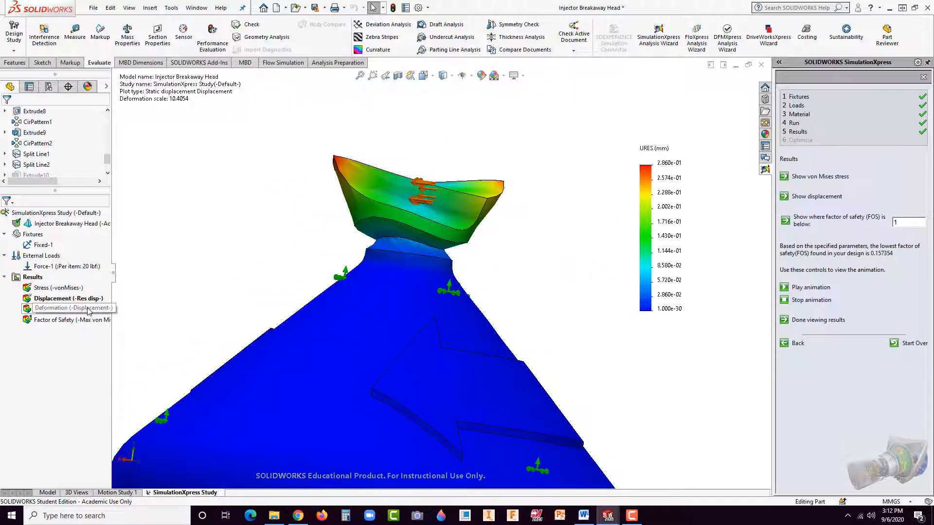
middle_click_drag(466, 308, 531, 351)
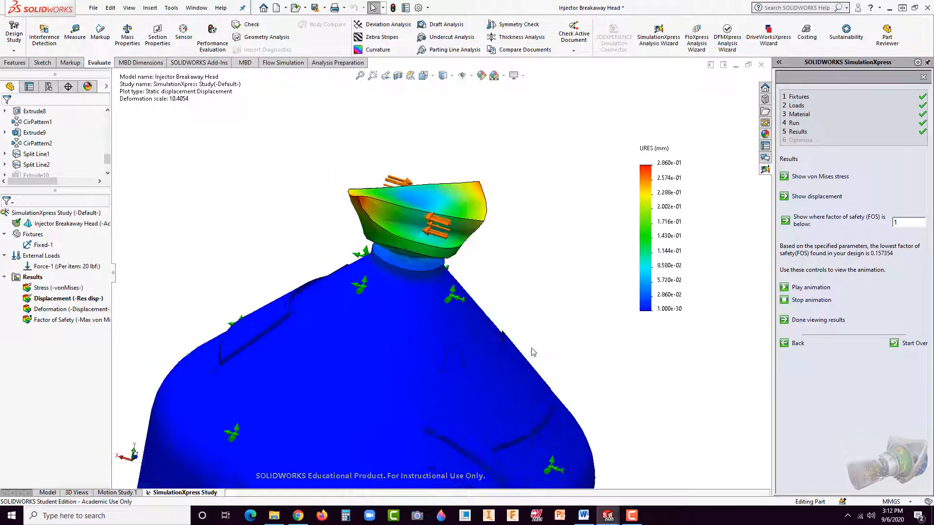
scroll(531, 352, "up", 1)
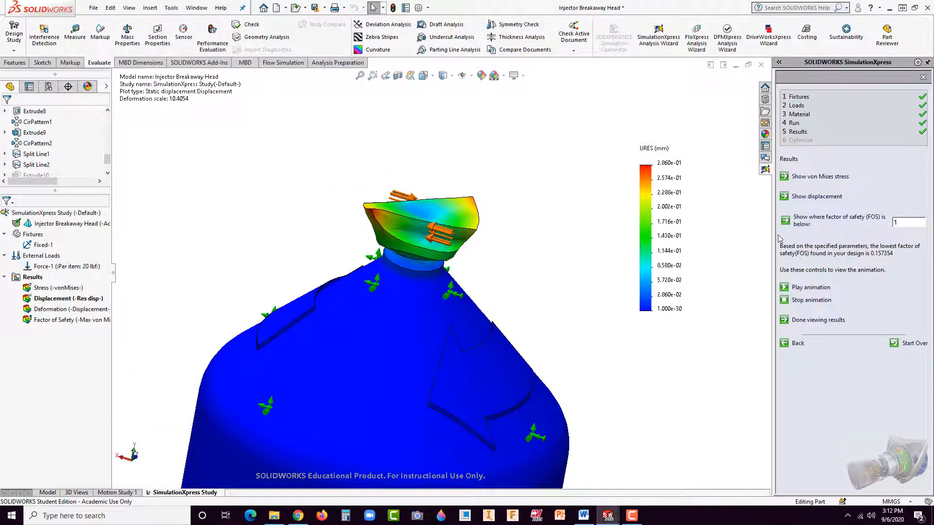
Step: Show where the factor of safety is below 1 and frame the breakaway tip and upper cone up close
left_click(839, 218)
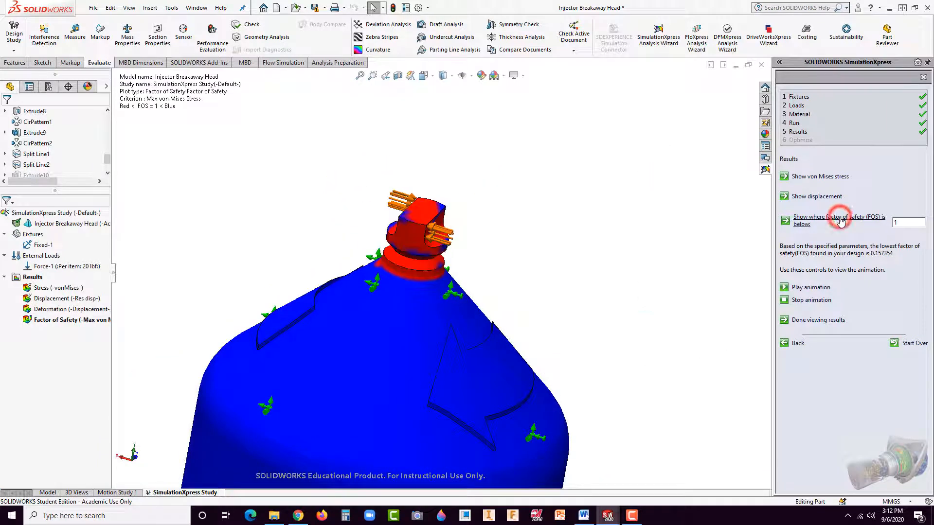
scroll(531, 297, "up", 2)
scroll(332, 314, "down", 3)
scroll(436, 244, "down", 2)
middle_click_drag(521, 258, 592, 226)
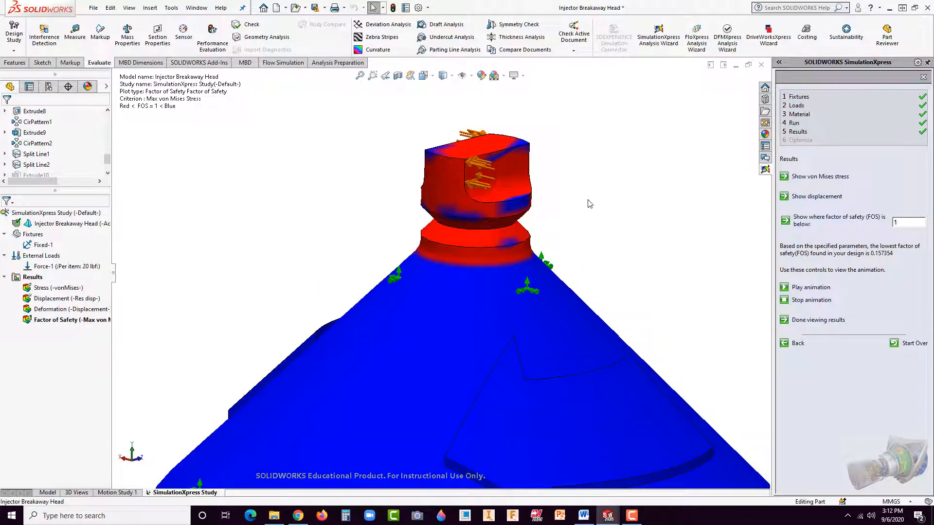
scroll(516, 143, "up", 1)
scroll(510, 143, "down", 2)
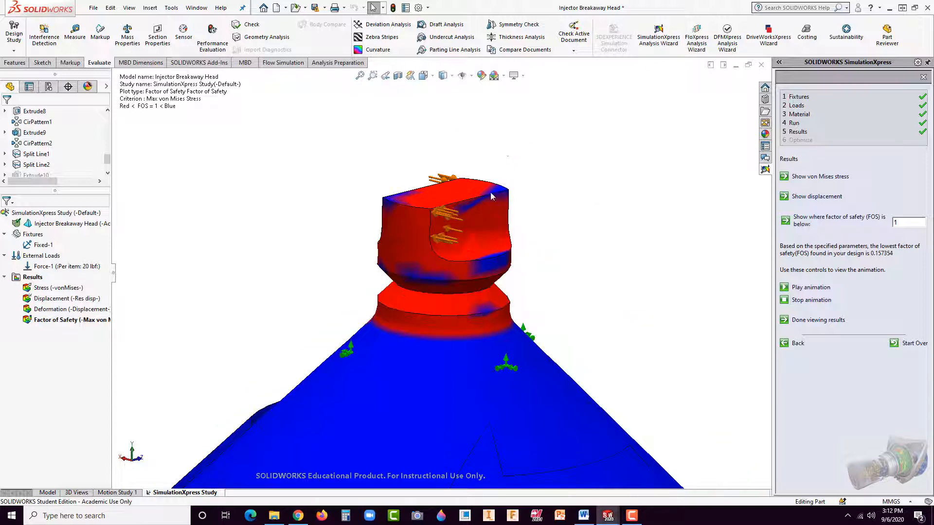
Step: Move the factor of safety plot's information text close above the breakaway tip
left_click(193, 103)
left_click_drag(190, 106, 288, 149)
left_click_drag(233, 129, 300, 149)
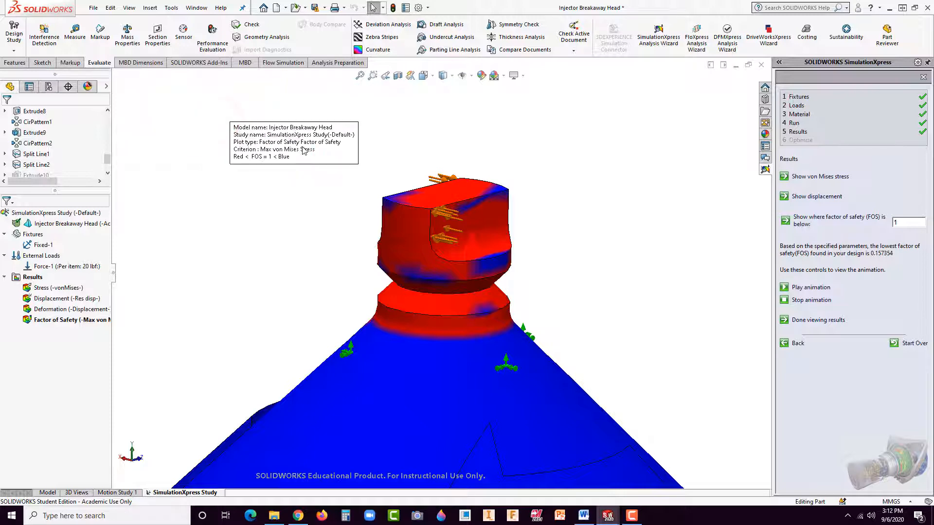
left_click(303, 148)
left_click(595, 192)
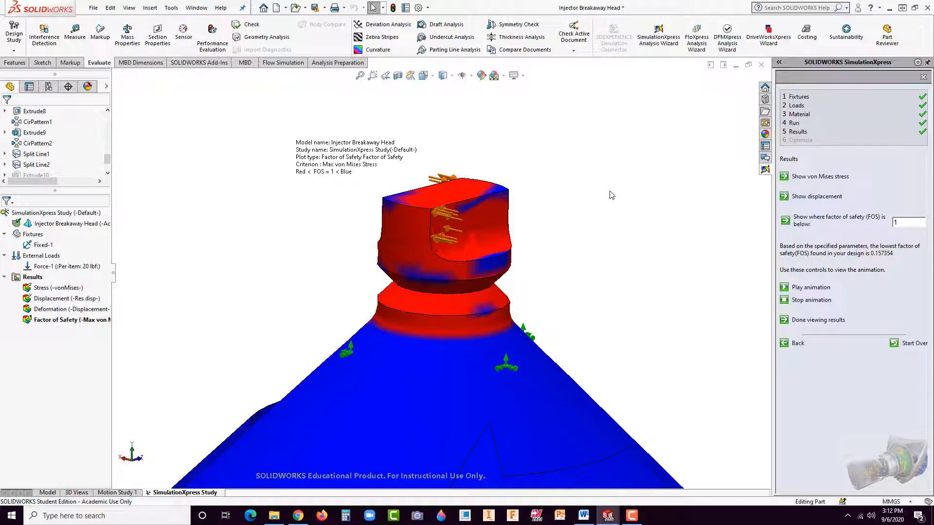
Step: Switch to Word and go to the Analysis – A section of the steering wheel study sample at 100% zoom
left_click(584, 516)
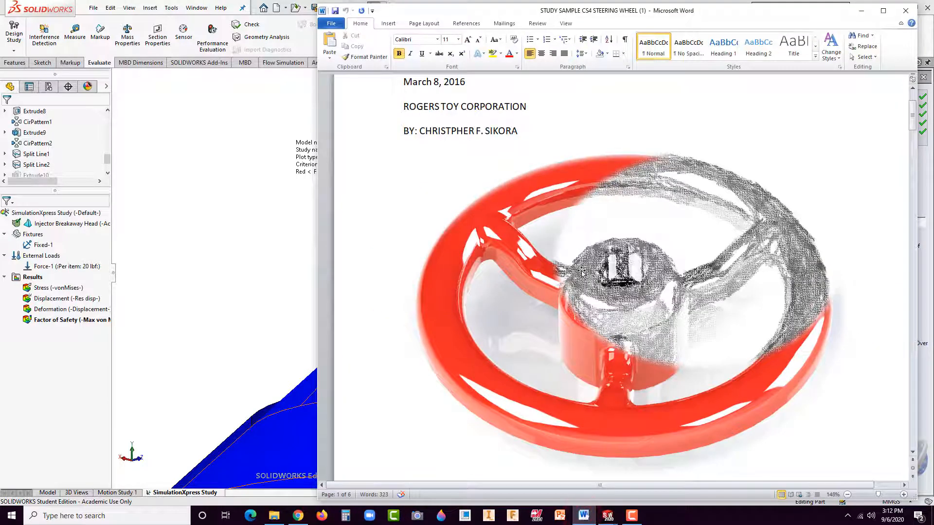
left_click(566, 23)
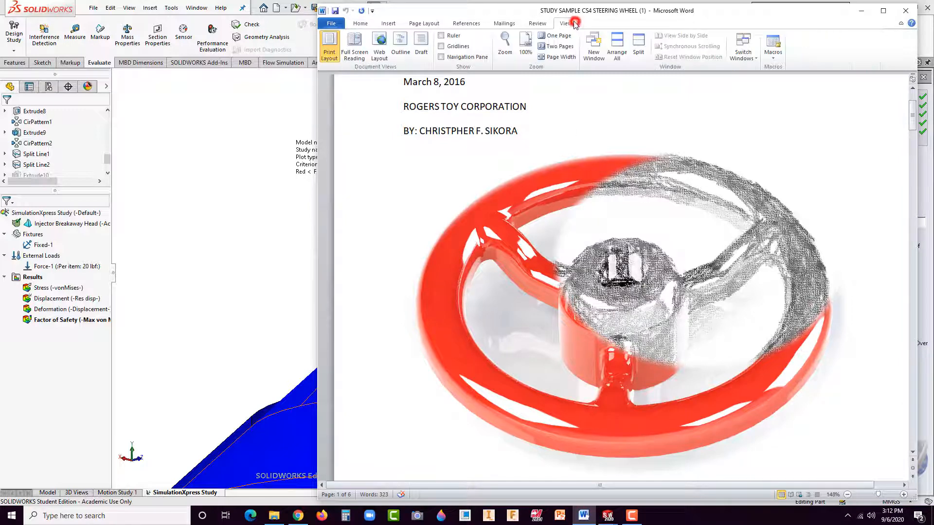
left_click(525, 47)
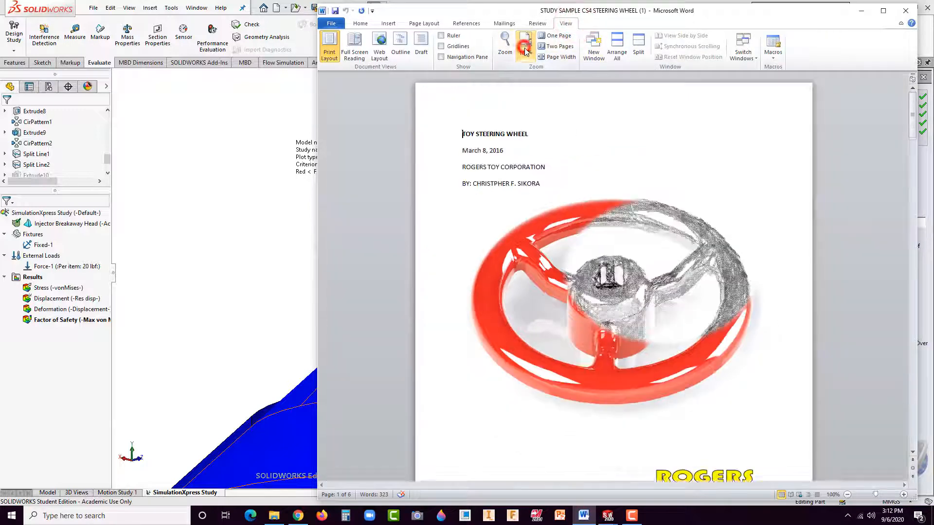
scroll(588, 297, "down", 20)
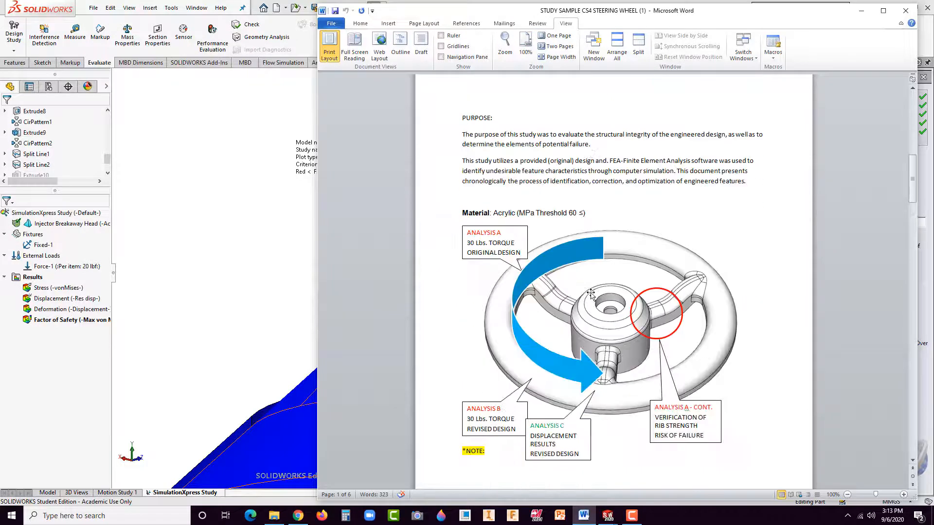
scroll(598, 358, "down", 12)
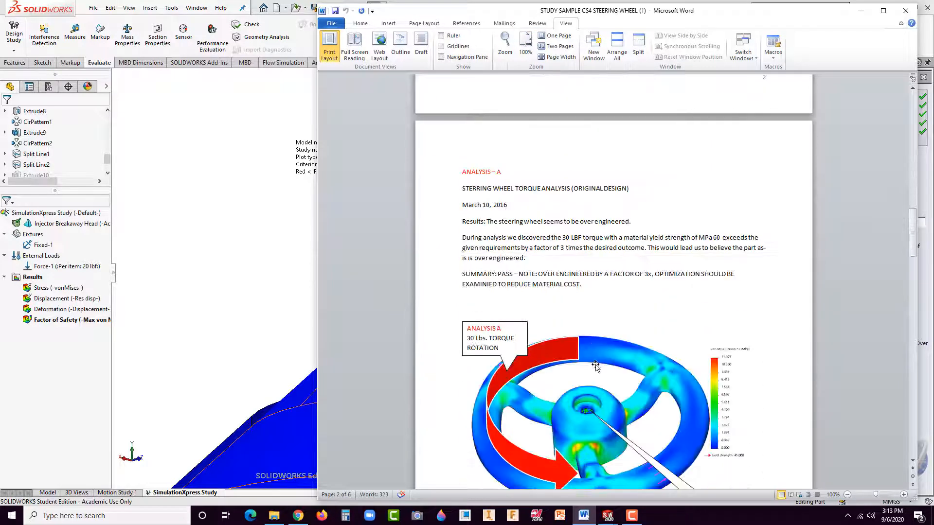
scroll(564, 194, "down", 8)
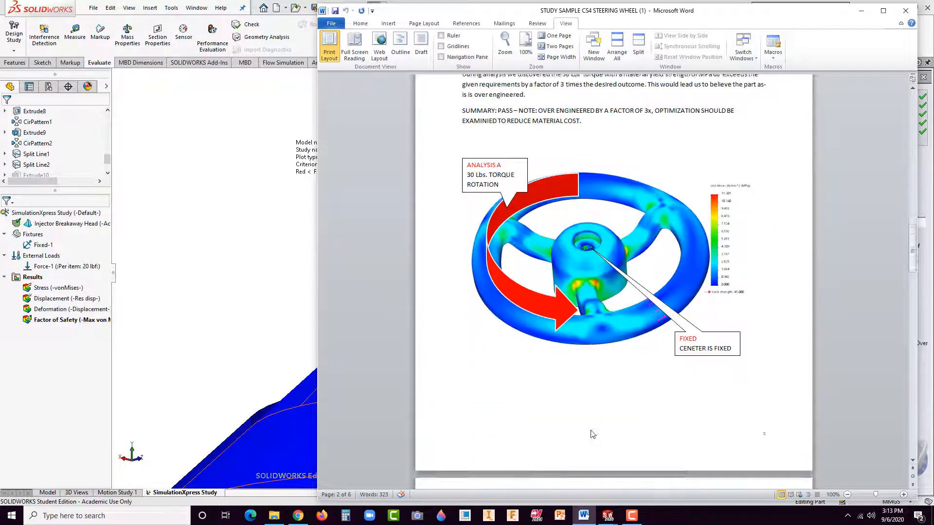
left_click_drag(910, 259, 895, 222)
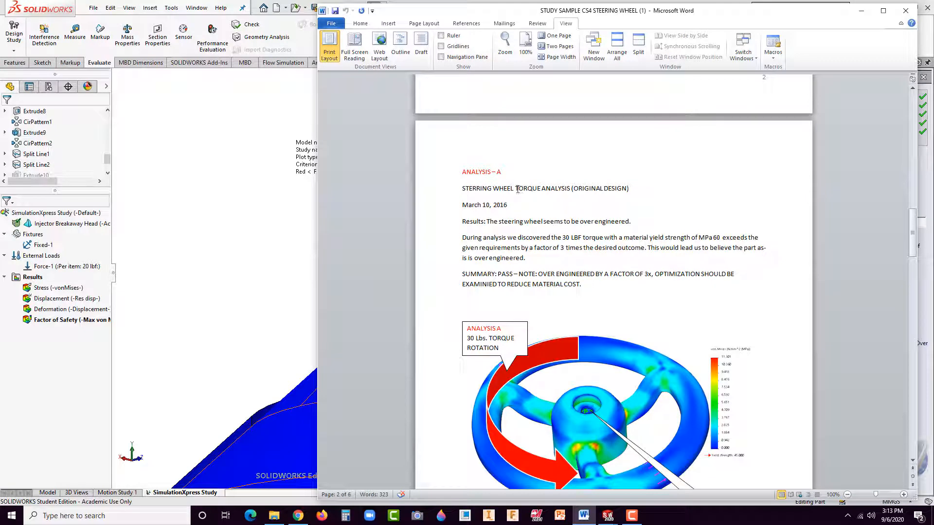
Step: Replace the "STERRING WHEEL TORQUE ANALYSIS (ORIGINAL DESIGN)" line under Analysis – A with "INJECTOR BREAK AWAY F.O.S. 1"
left_click_drag(516, 188, 570, 189)
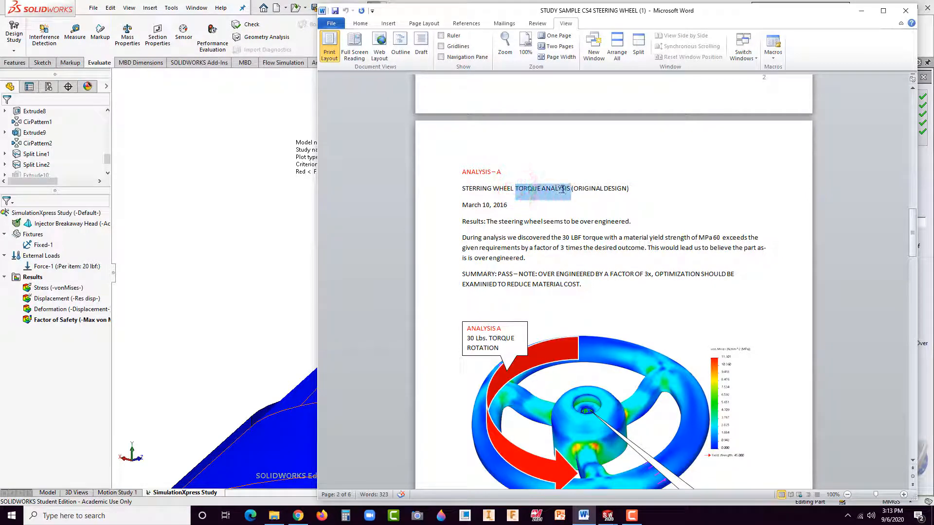
left_click(482, 187)
left_click_drag(462, 189, 632, 196)
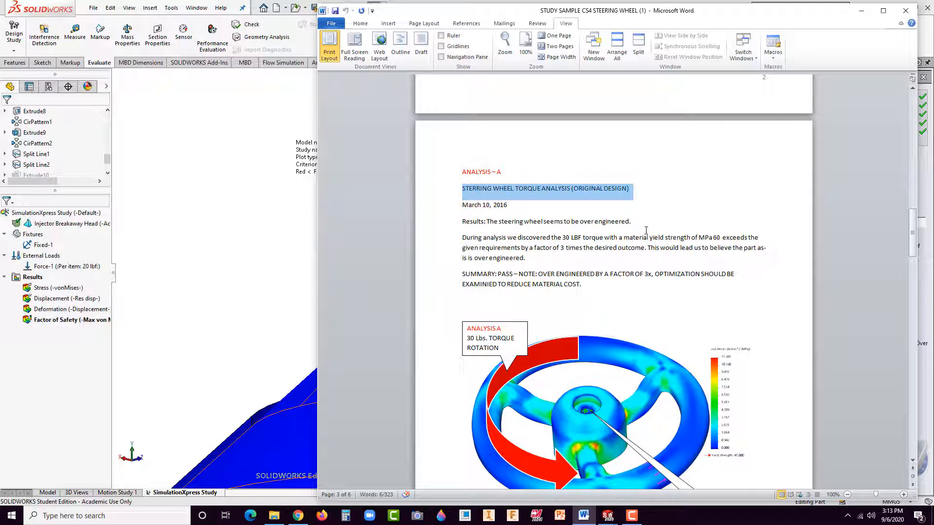
type("INJECTOR")
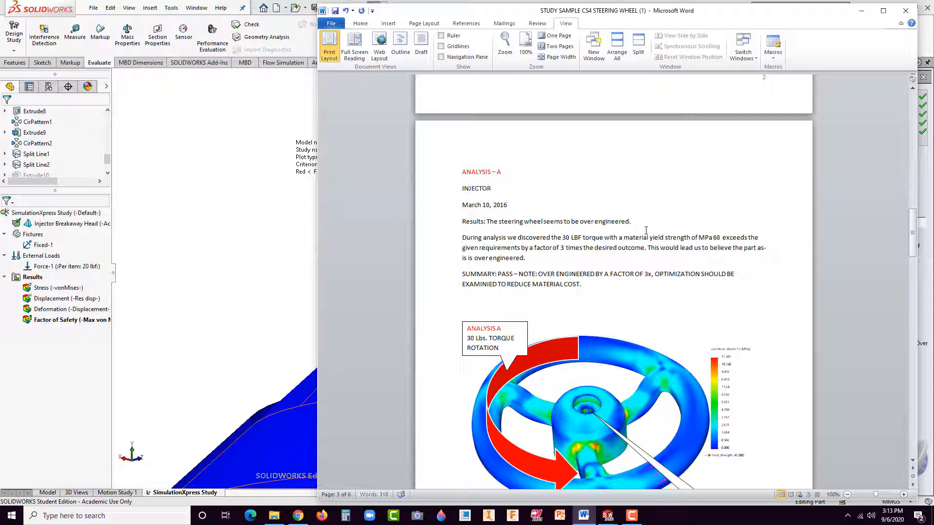
type(" BREAK AWAY F.O.S. 1")
left_click(531, 189)
key("alt+space")
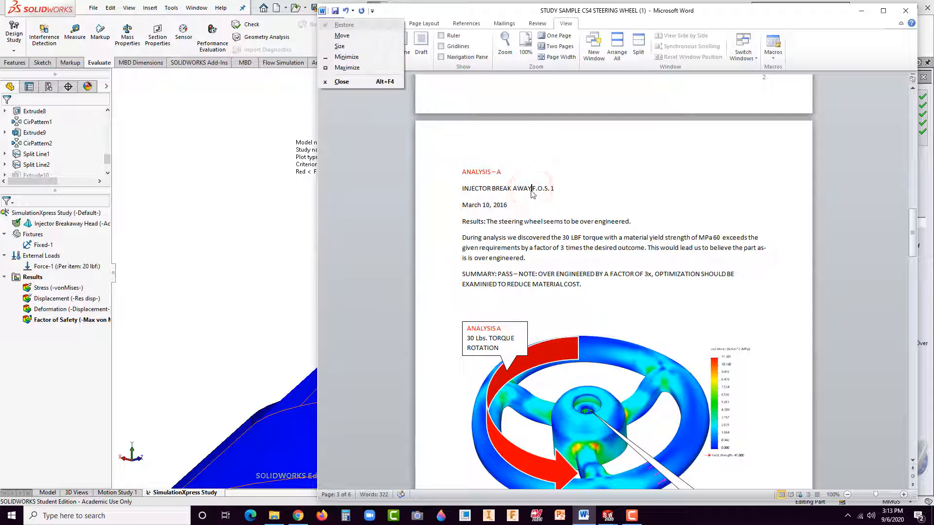
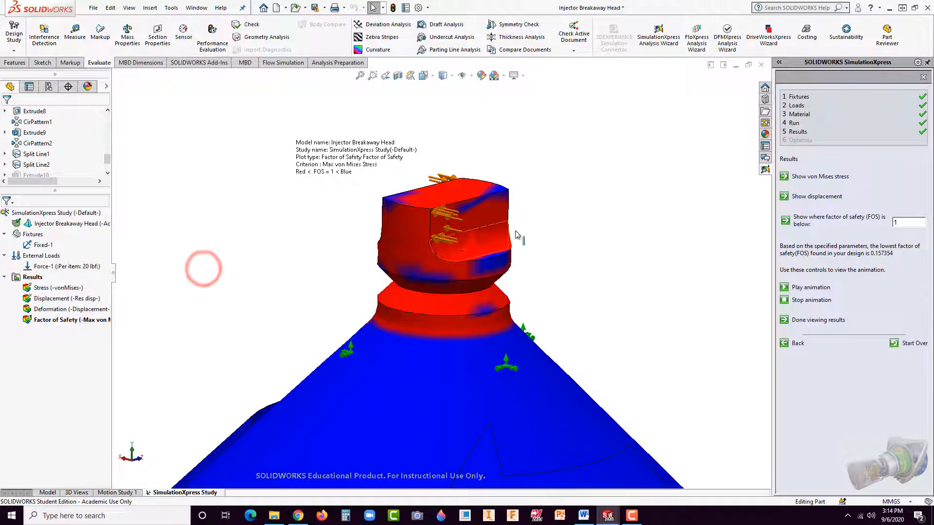
Step: Return to the Injector Breakaway Head's model view and examine the breakaway tip's flats and top face up close
left_click(809, 118)
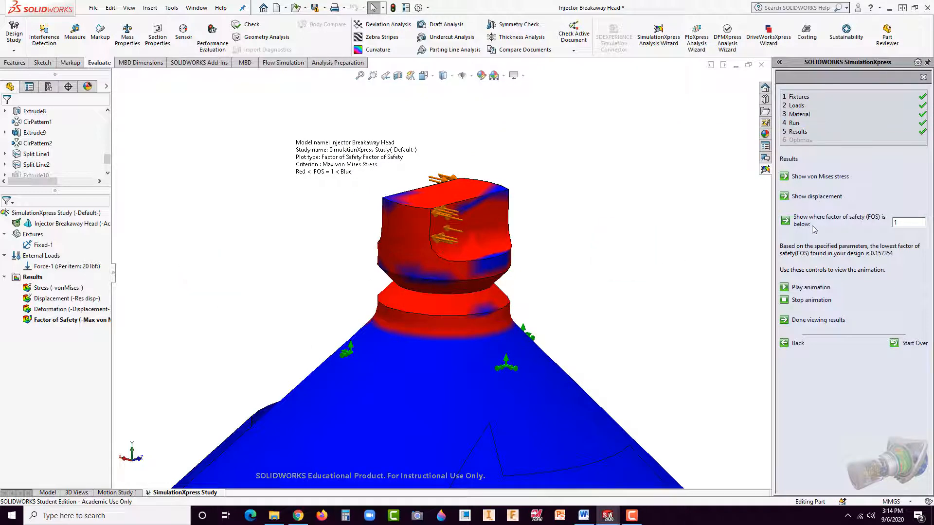
left_click(46, 493)
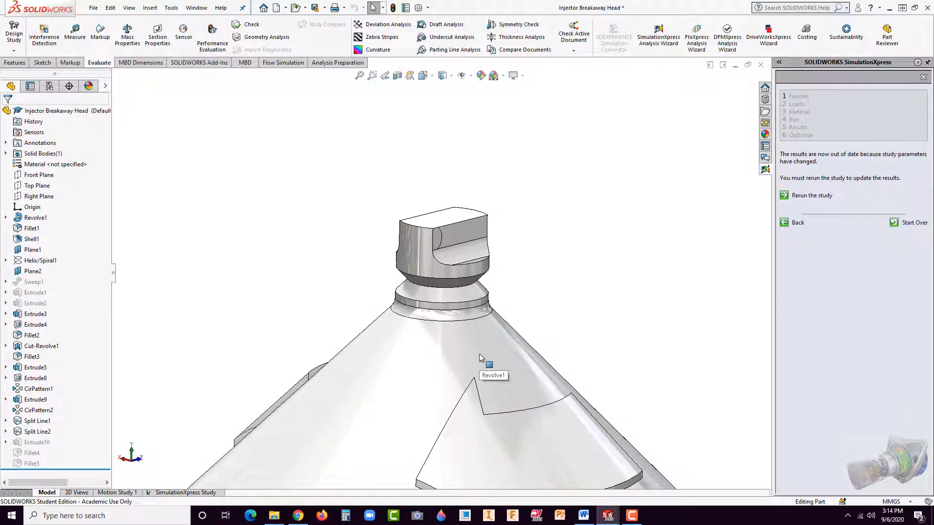
scroll(489, 246, "down", 5)
scroll(483, 267, "up", 1)
middle_click_drag(482, 267, 470, 274)
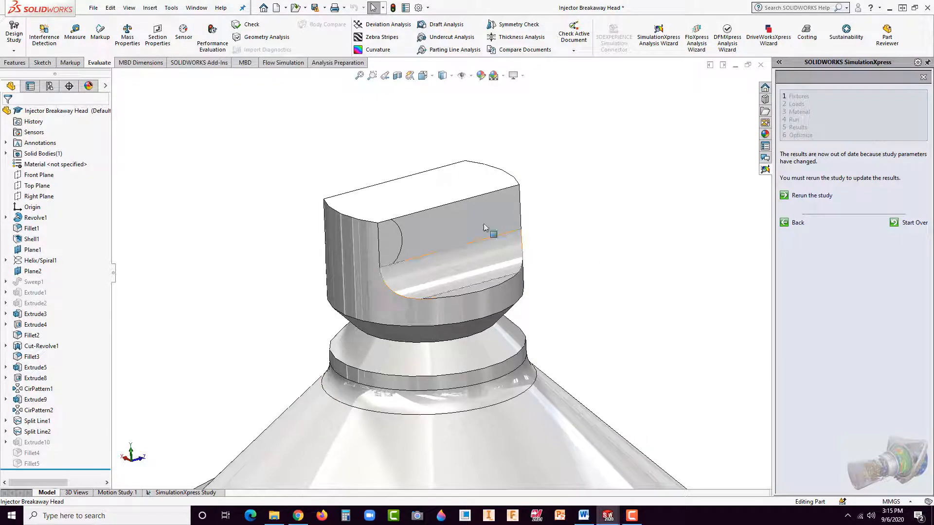
left_click(374, 214)
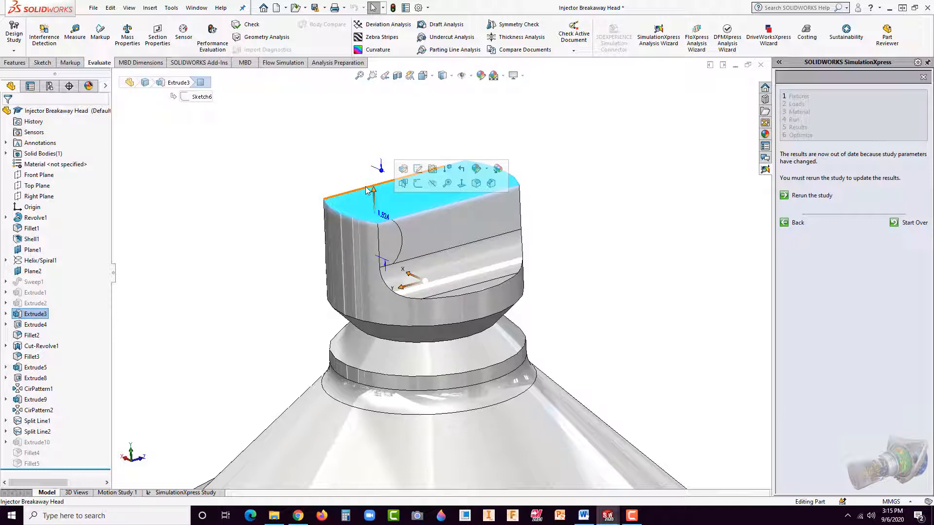
left_click(635, 235)
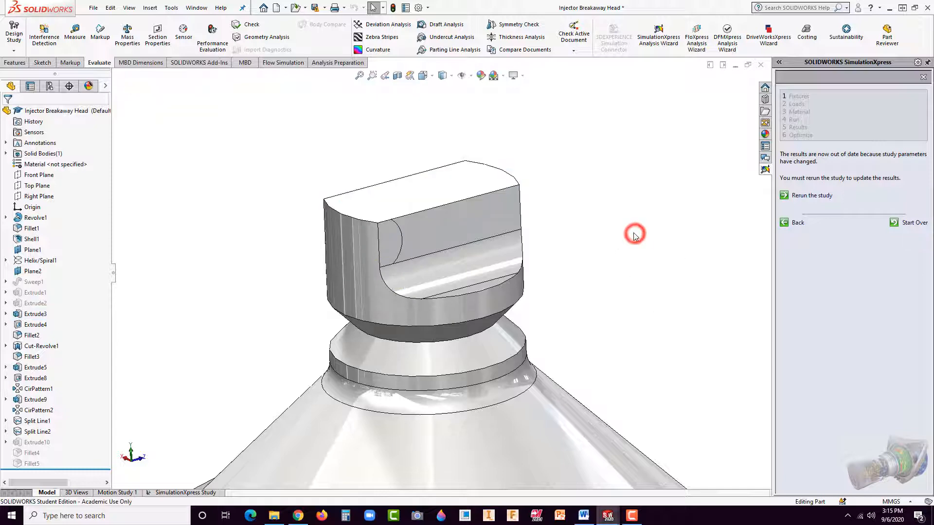
Step: Switch to the E3 FEA assembly, dismiss the rebuild error report, and show the hidden Nozzle component
key("ctrl+Tab")
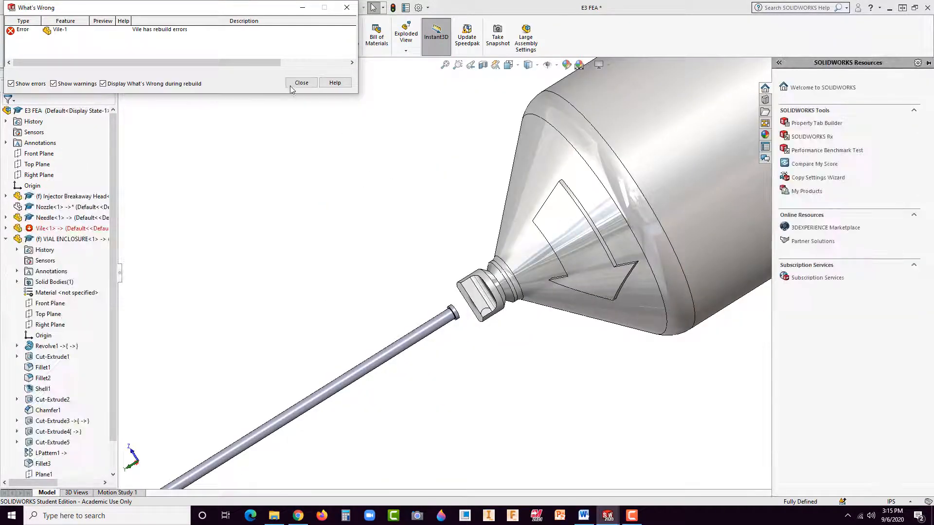
left_click(299, 81)
middle_click_drag(391, 256, 585, 243)
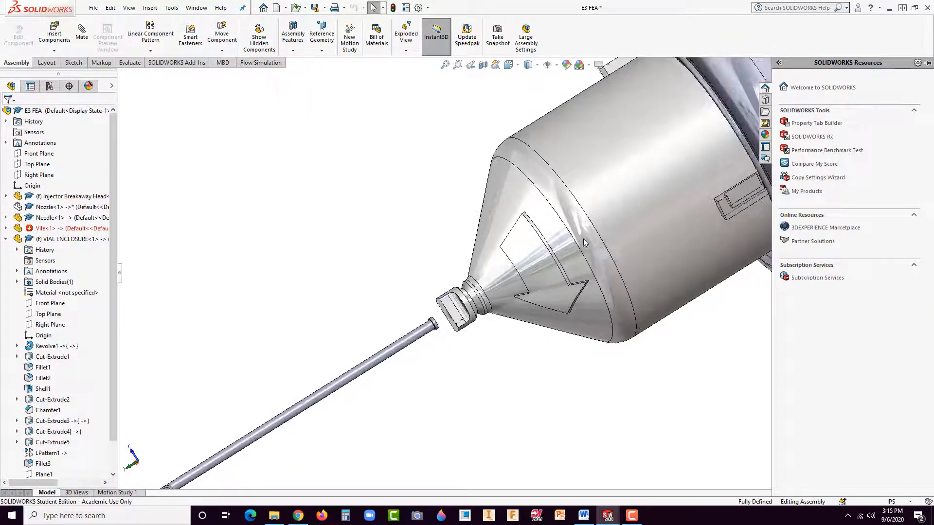
right_click(39, 207)
left_click(88, 181)
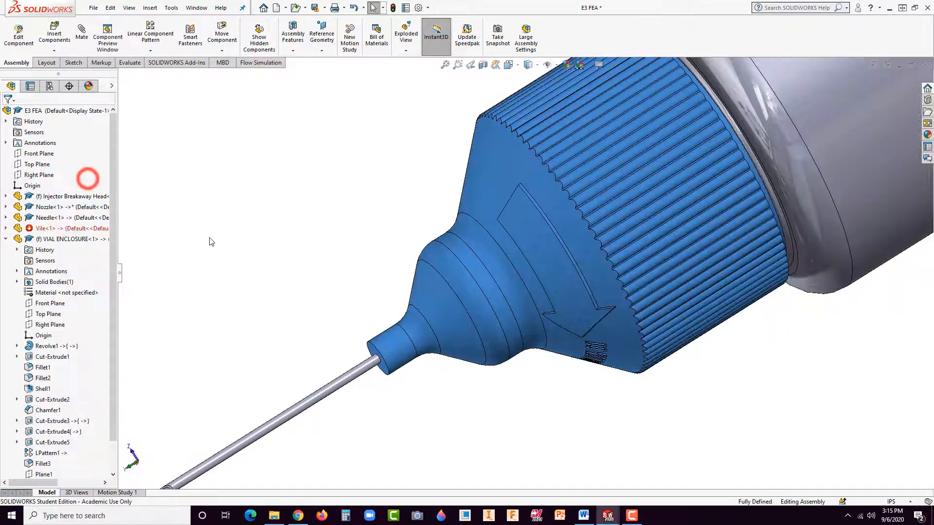
left_click(358, 292)
Step: Section the assembly along the Front Plane with a 0.00 in offset and frame the breakaway tip inside the nozzle
left_click(486, 68)
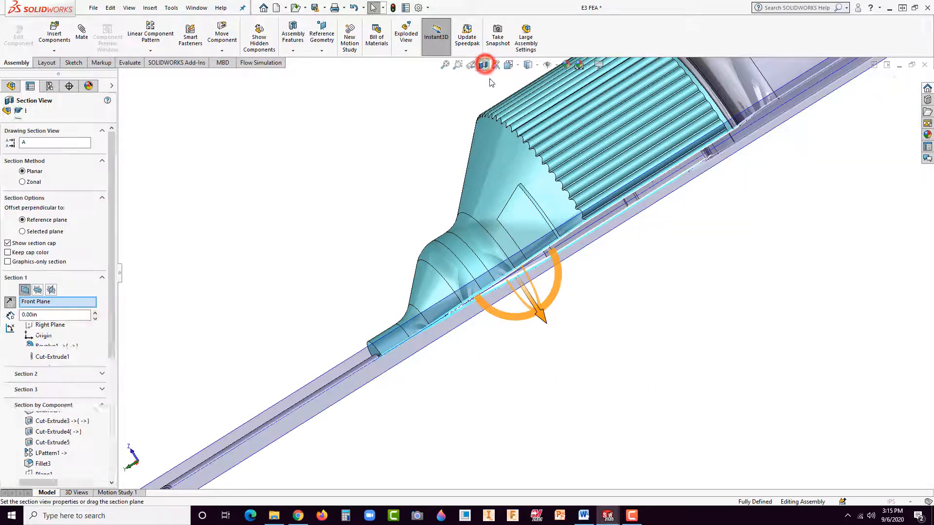
middle_click_drag(564, 269, 550, 181)
scroll(526, 368, "down", 10)
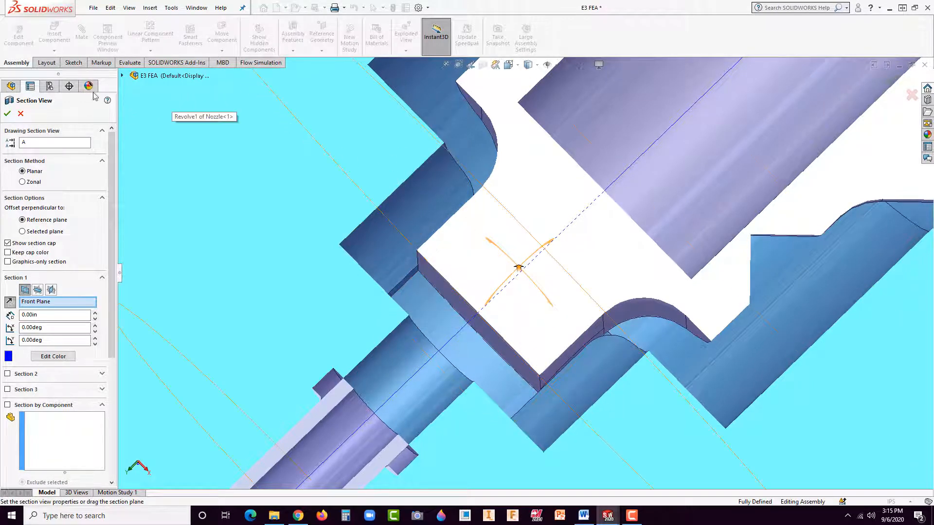
left_click(7, 113)
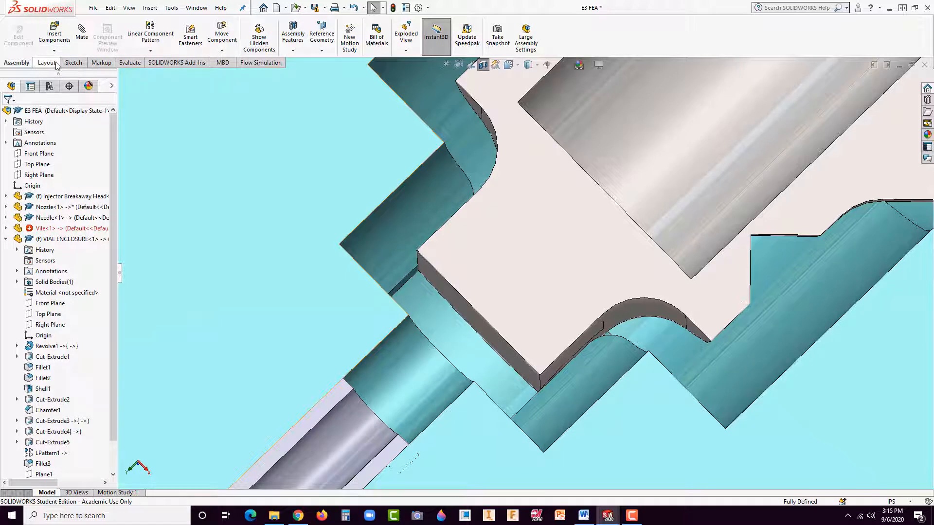
Step: Measure the distance between the nozzle's inner end edge and the breakaway tip's end edge in the section
left_click(122, 61)
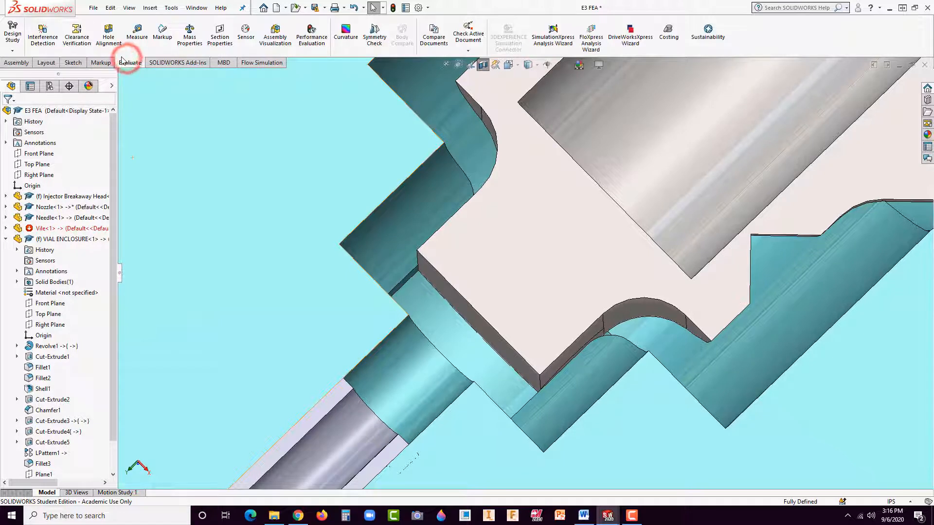
left_click(140, 34)
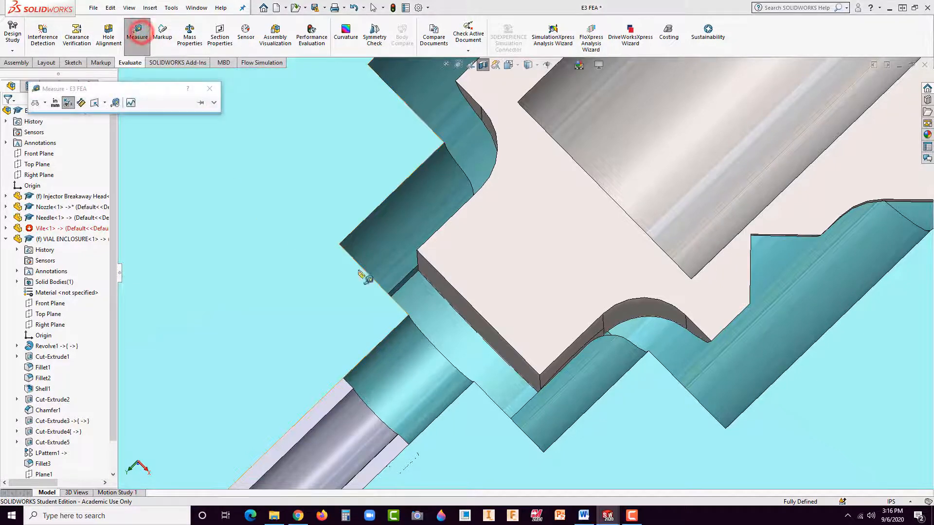
left_click(396, 305)
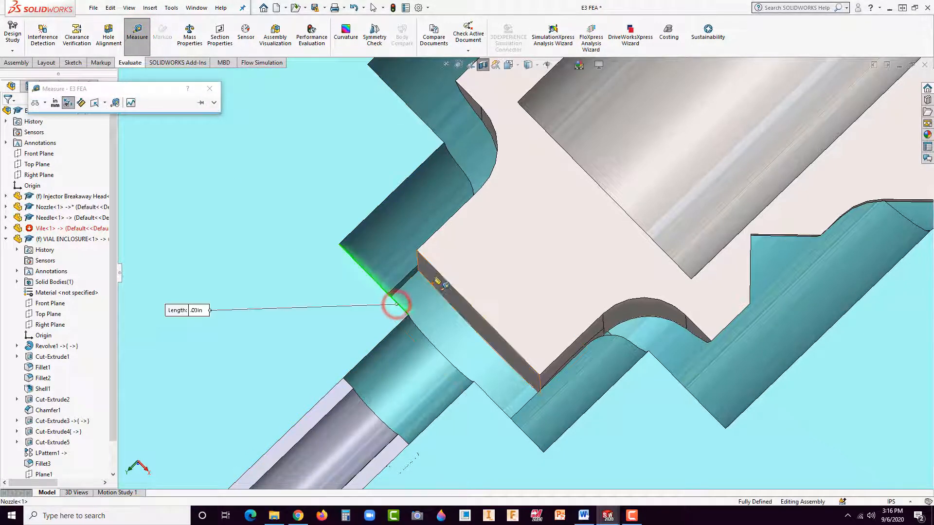
left_click(436, 274)
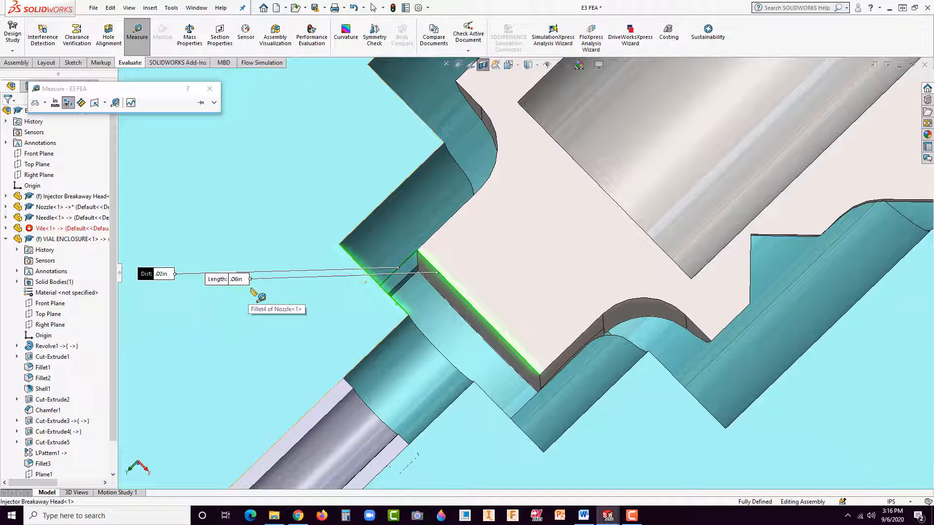
left_click(213, 96)
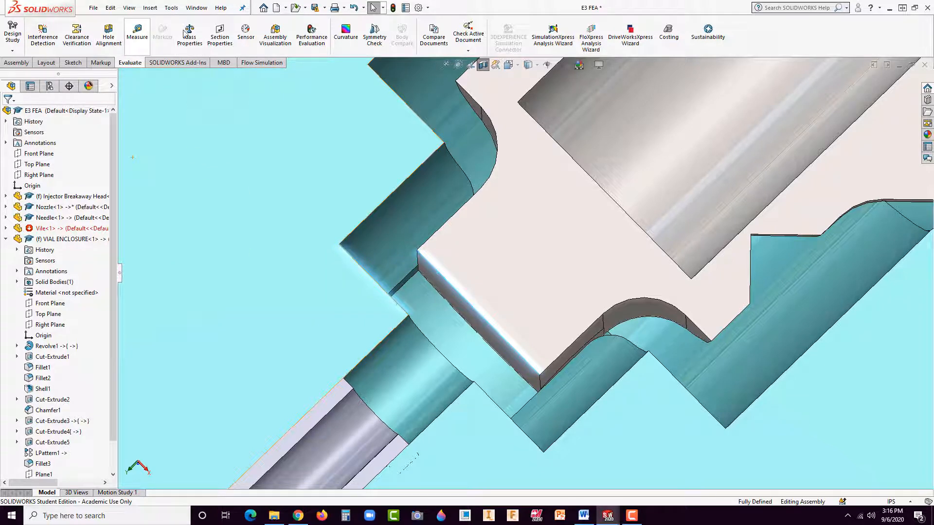
Step: Start a markup and sketch a small red box near each corner of the breakaway tip's end face
left_click(162, 33)
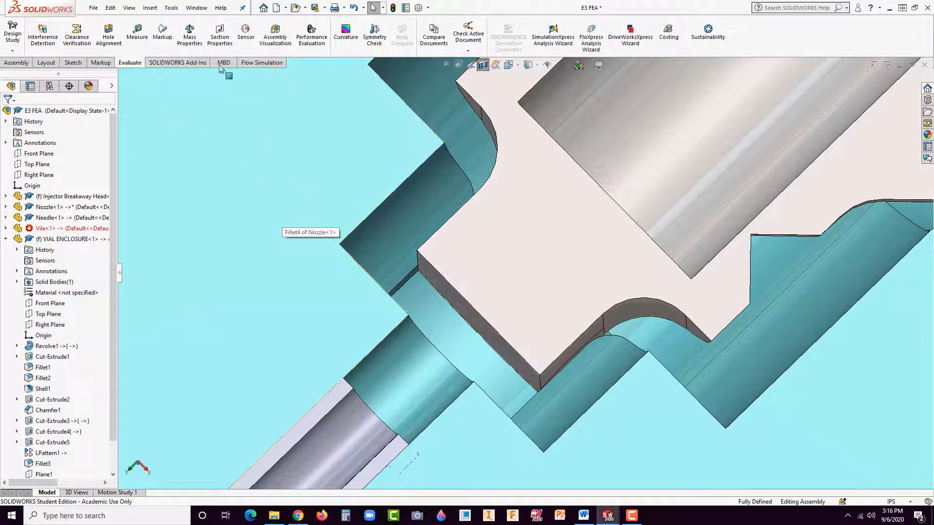
left_click(162, 35)
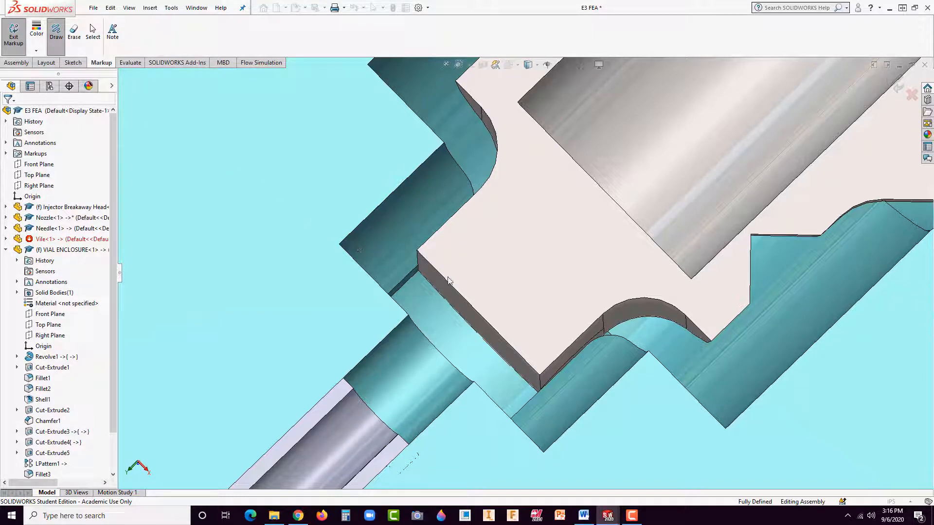
mouse_move(439, 275)
left_mouse_down()
mouse_move(427, 294)
mouse_move(439, 291)
mouse_move(431, 278)
mouse_move(444, 268)
left_mouse_up()
left_click(517, 360)
mouse_move(517, 360)
left_mouse_down()
mouse_move(508, 374)
mouse_move(524, 362)
left_mouse_up()
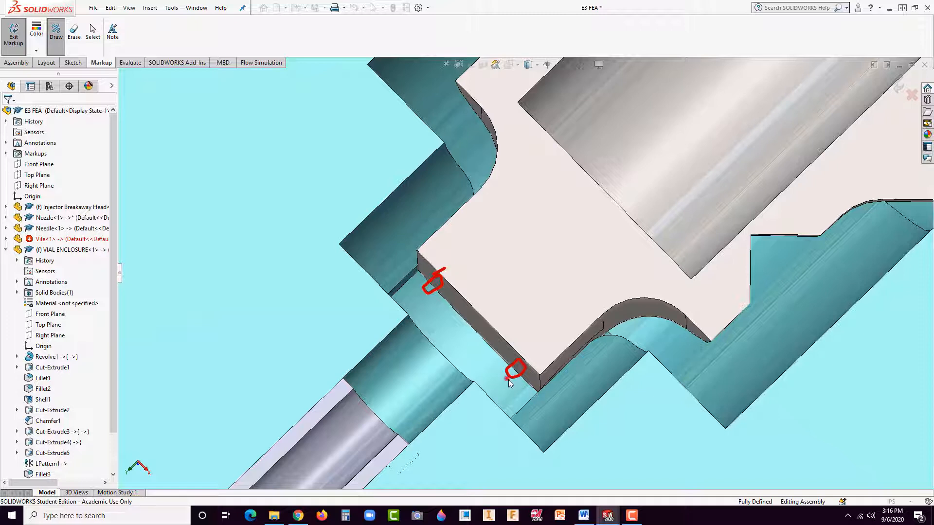
Step: Mark up the gap beside the tip's lower corner with two extension lines, opposing arrows and a handwritten ".03"
left_click_drag(509, 379, 565, 430)
left_click(533, 371)
mouse_move(534, 371)
left_mouse_down()
mouse_move(578, 403)
mouse_move(589, 381)
left_mouse_up()
mouse_move(554, 419)
left_mouse_down()
mouse_move(532, 445)
mouse_move(552, 424)
left_mouse_up()
left_click(599, 379)
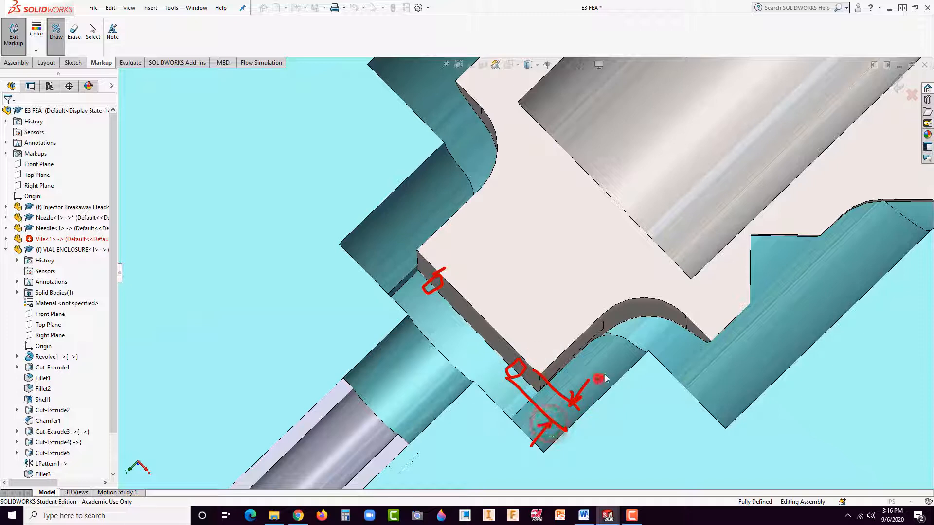
left_click_drag(613, 367, 627, 383)
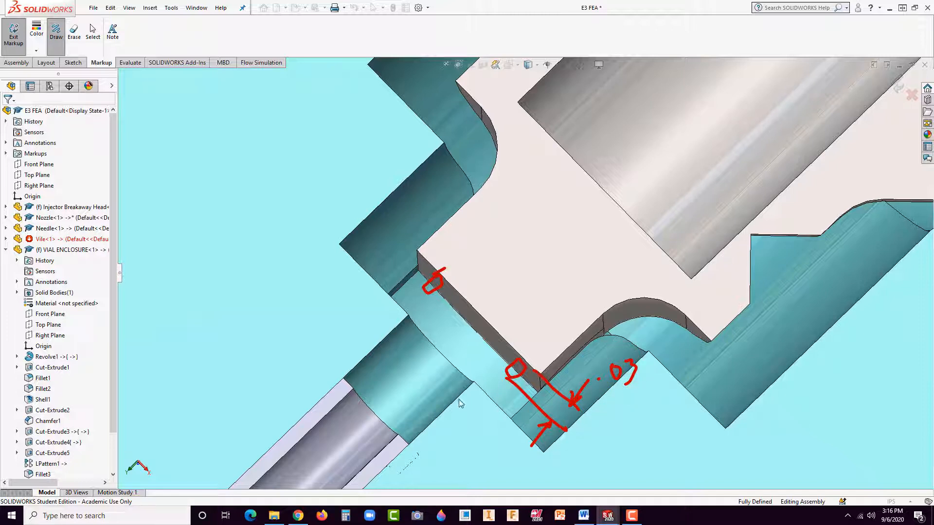
Step: Draw a hollow arrow toward the tip's end face and large crosses outside the nozzle and over the needle's upper end
mouse_move(605, 249)
left_mouse_down()
mouse_move(556, 296)
mouse_move(554, 317)
mouse_move(623, 249)
left_mouse_up()
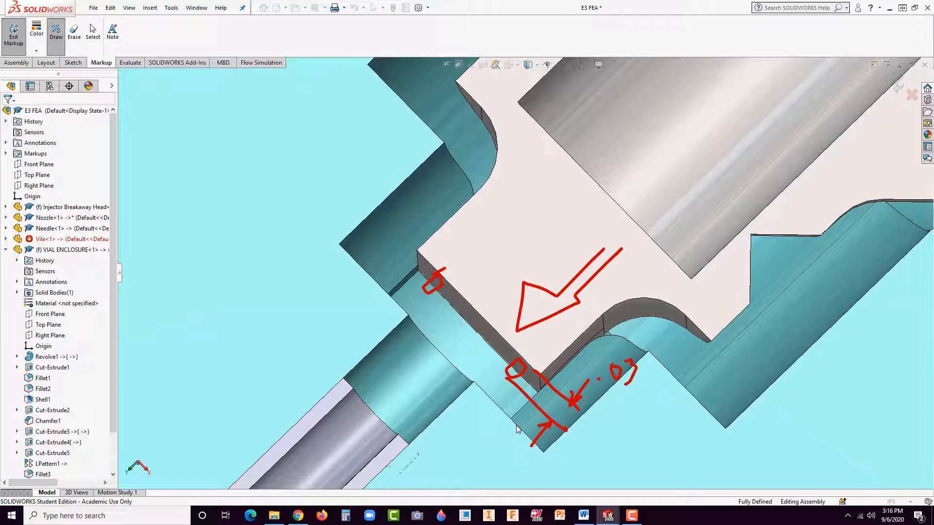
left_click_drag(319, 189, 252, 363)
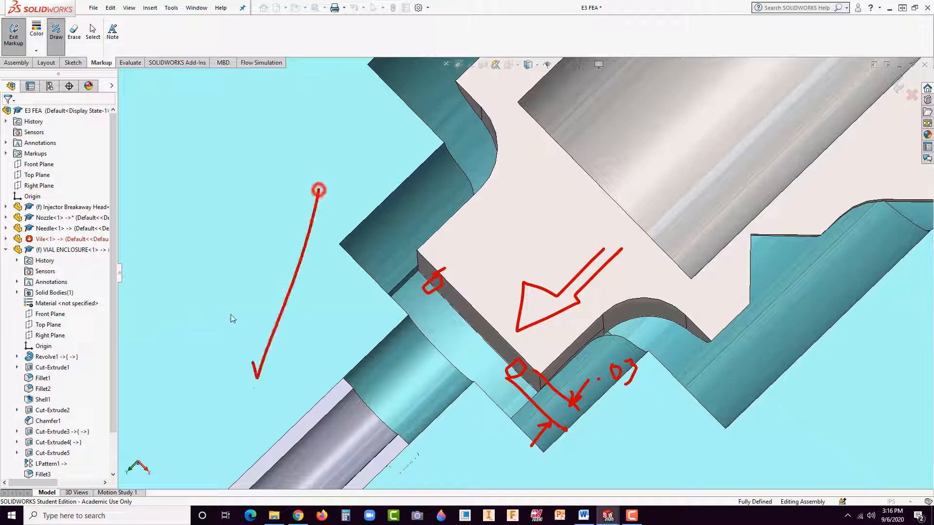
left_click_drag(214, 254, 342, 298)
left_click_drag(348, 384, 348, 457)
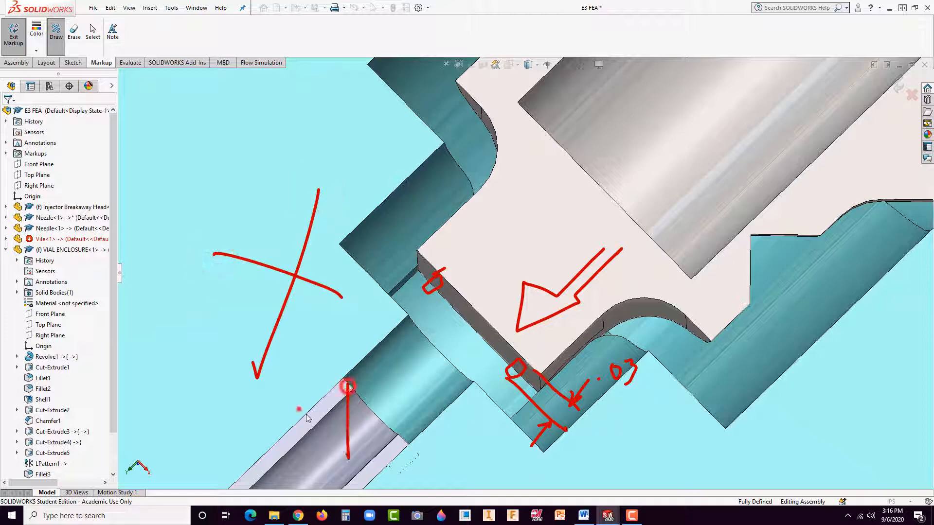
left_click_drag(298, 409, 379, 444)
Step: Draw curved strokes over and around both sides of the breakaway tip, with arrowheads on the two outer paths toward the needle
mouse_move(465, 267)
left_mouse_down()
mouse_move(542, 233)
mouse_move(567, 287)
mouse_move(513, 357)
left_mouse_up()
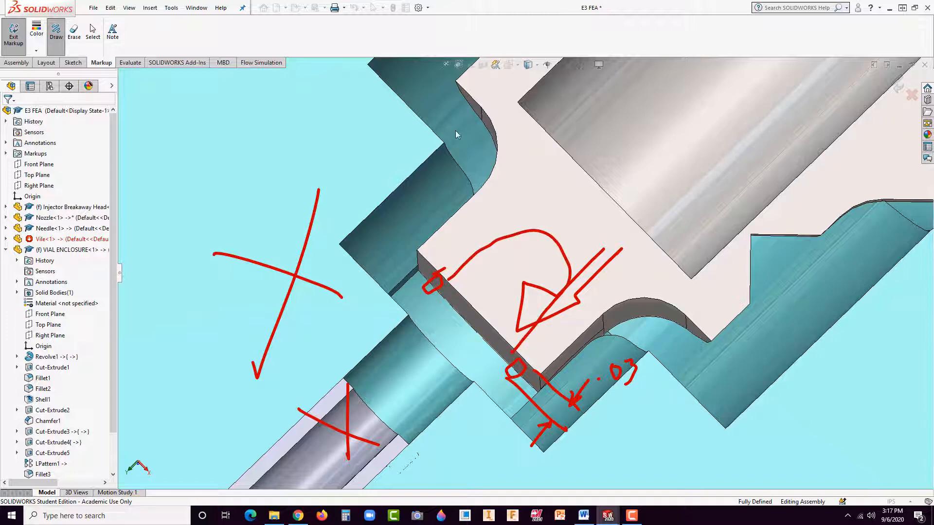
mouse_move(434, 84)
left_mouse_down()
mouse_move(494, 181)
mouse_move(464, 335)
left_mouse_up()
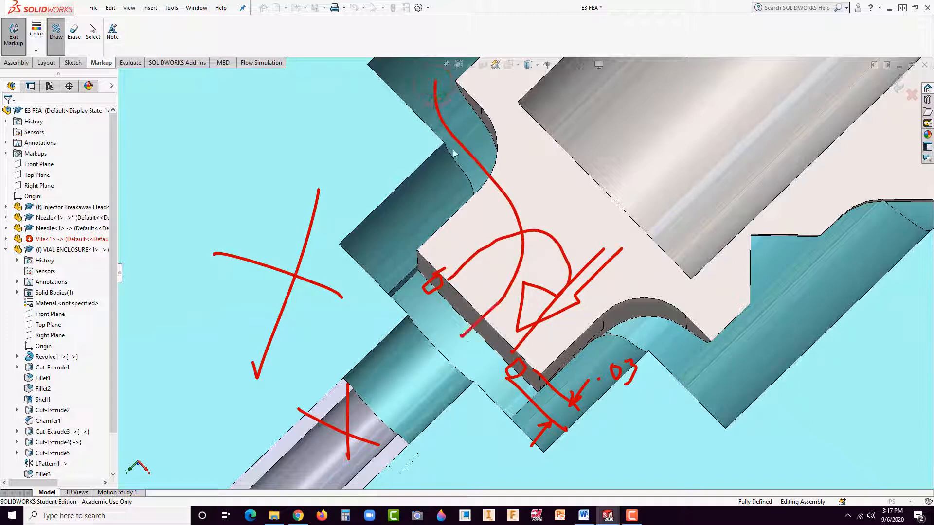
mouse_move(451, 149)
left_mouse_down()
mouse_move(419, 246)
mouse_move(429, 349)
mouse_move(412, 343)
left_mouse_up()
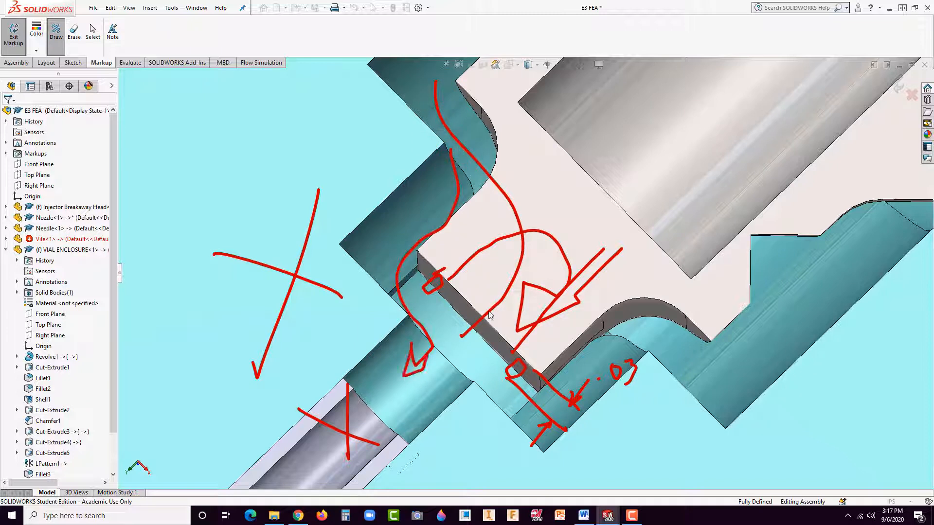
mouse_move(766, 162)
left_mouse_down()
mouse_move(714, 369)
mouse_move(540, 392)
mouse_move(471, 373)
mouse_move(425, 396)
mouse_move(450, 395)
left_mouse_up()
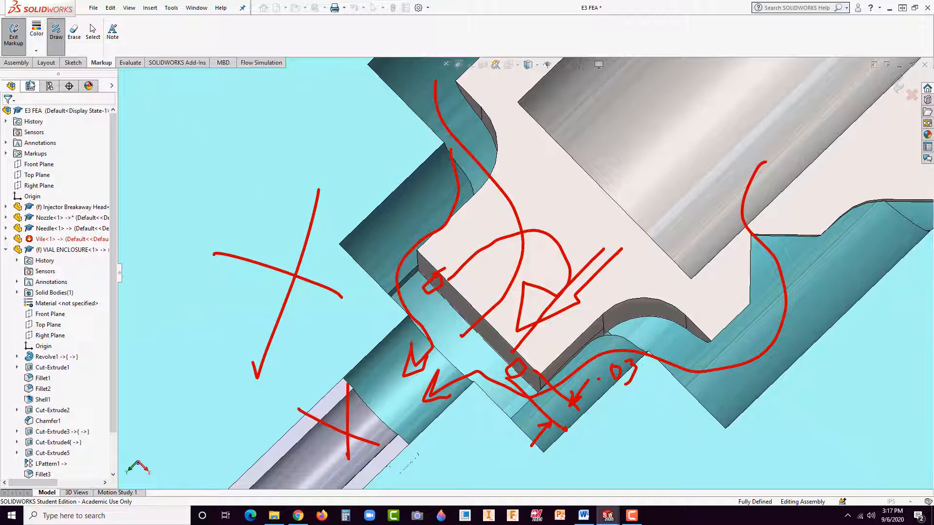
Step: Draw two curved lines bridging the head's upper shoulder and the tip, plus a double-line arrow from the bore's end toward the neck groove
key("z")
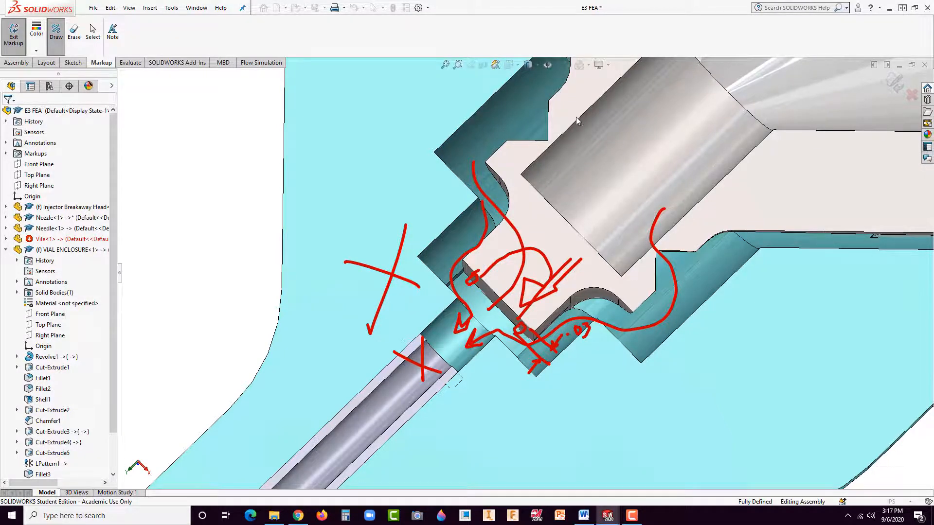
scroll(586, 215, "up", 3)
scroll(556, 169, "down", 5)
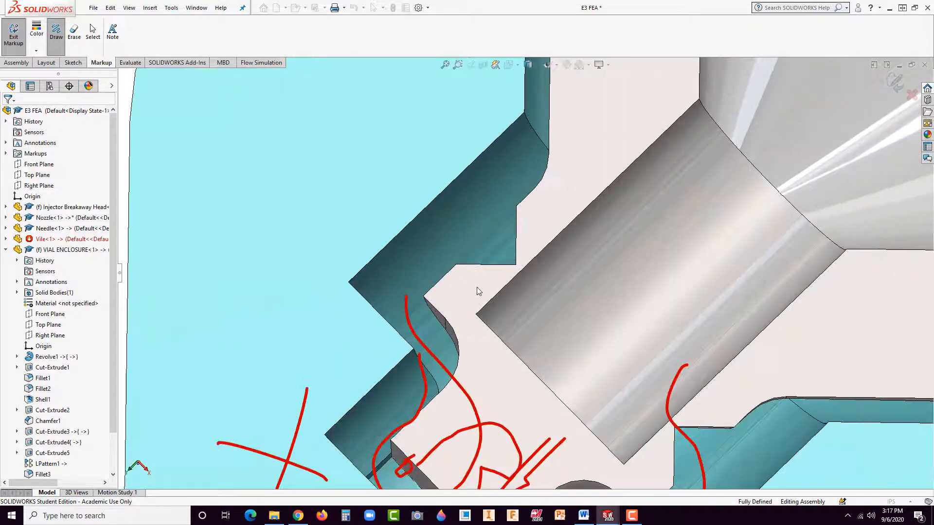
scroll(495, 403, "up", 3)
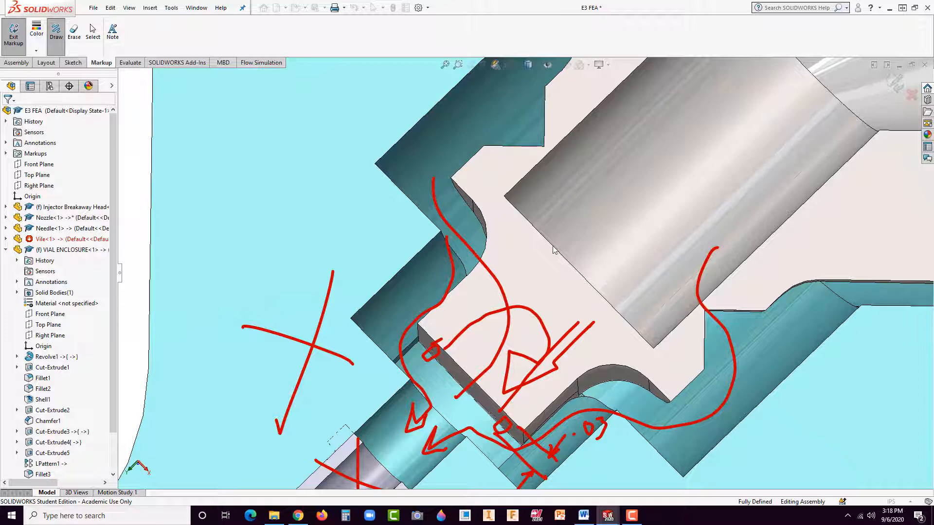
scroll(589, 229, "up", 3)
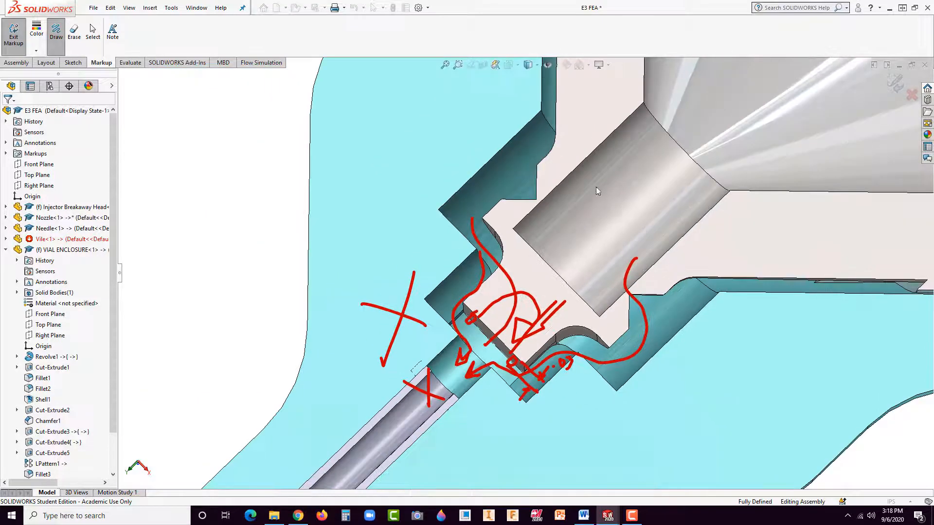
scroll(596, 186, "down", 2)
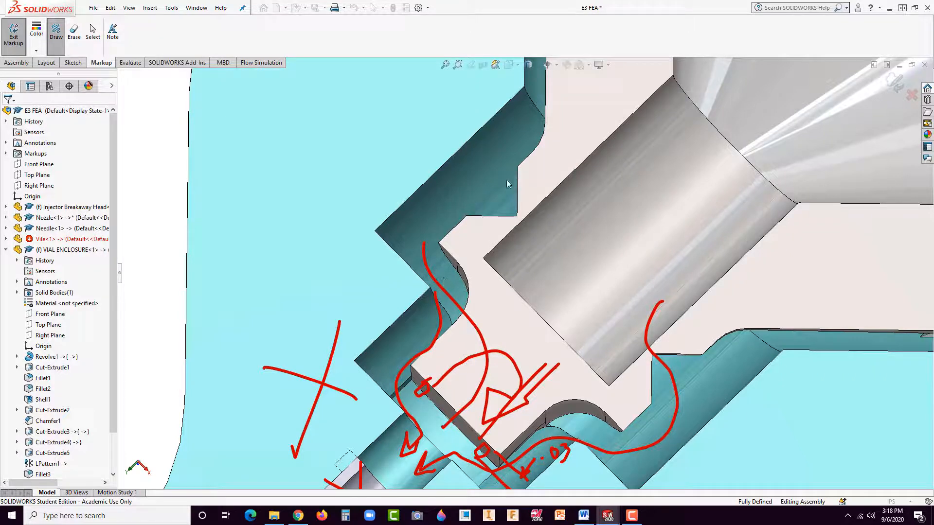
left_click(529, 151)
mouse_move(529, 151)
left_mouse_down()
mouse_move(490, 174)
mouse_move(452, 236)
mouse_move(451, 185)
mouse_move(492, 141)
left_mouse_up()
left_click_drag(541, 124, 550, 122)
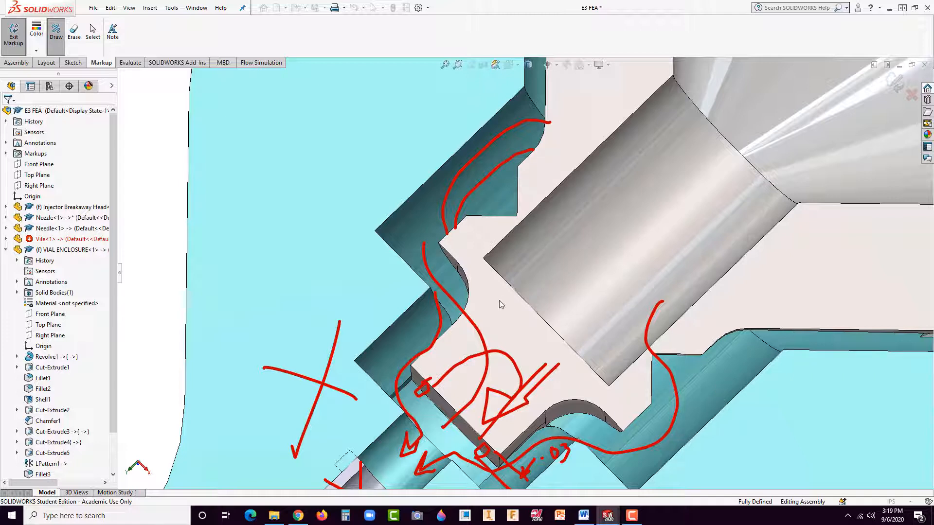
mouse_move(500, 301)
left_mouse_down()
mouse_move(442, 318)
mouse_move(453, 328)
mouse_move(522, 297)
left_mouse_up()
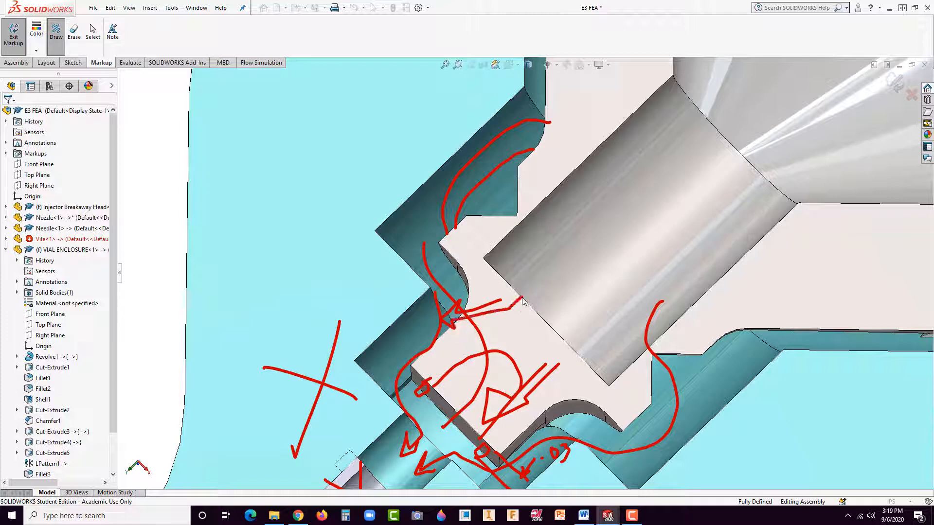
Step: Draw two more curved strokes from beside the bore, around the head's lower shoulder and along the tip toward the needle
mouse_move(628, 313)
left_mouse_down()
mouse_move(687, 398)
mouse_move(421, 499)
mouse_move(390, 475)
left_mouse_up()
mouse_move(651, 346)
left_mouse_down()
mouse_move(591, 414)
mouse_move(494, 466)
left_mouse_up()
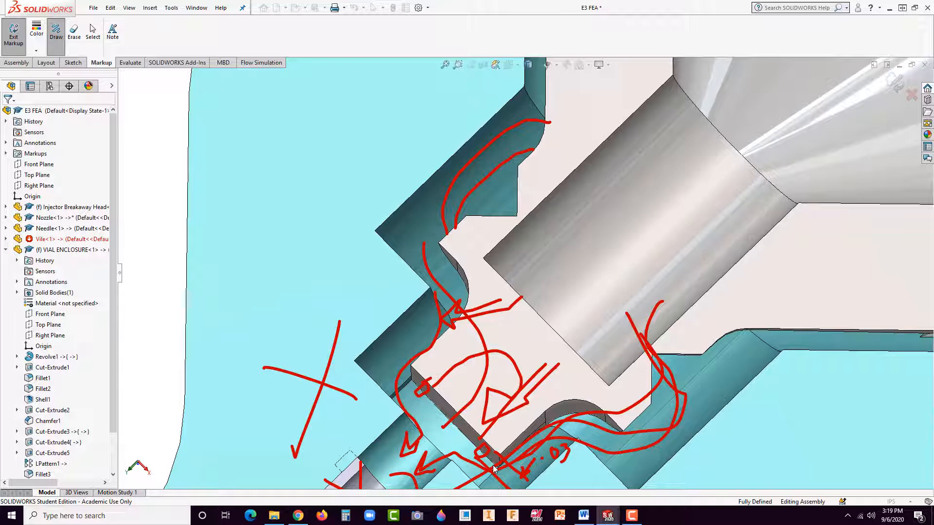
left_click(296, 520)
left_click(297, 517)
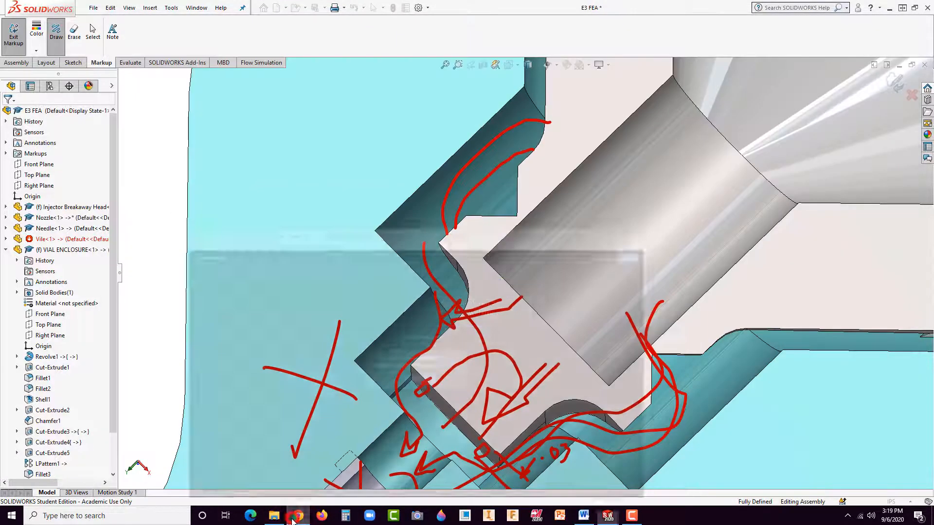
Step: Exit the markup, keeping the drawn annotations on the sectioned assembly
scroll(380, 292, "up", 5)
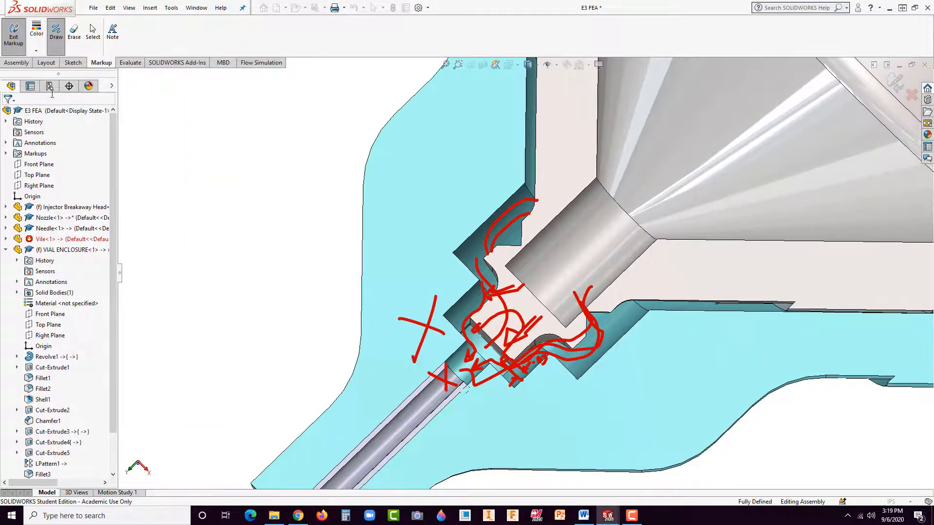
left_click(17, 62)
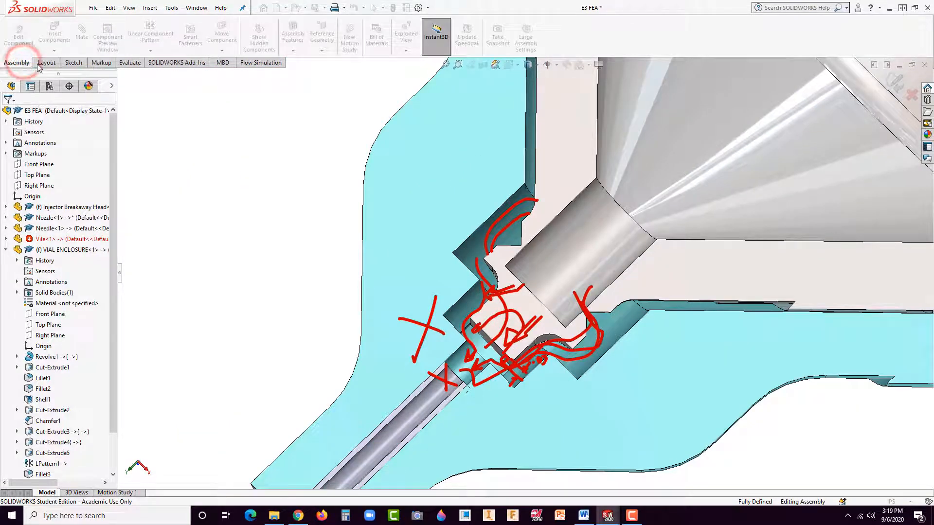
left_click(47, 492)
scroll(292, 270, "up", 3)
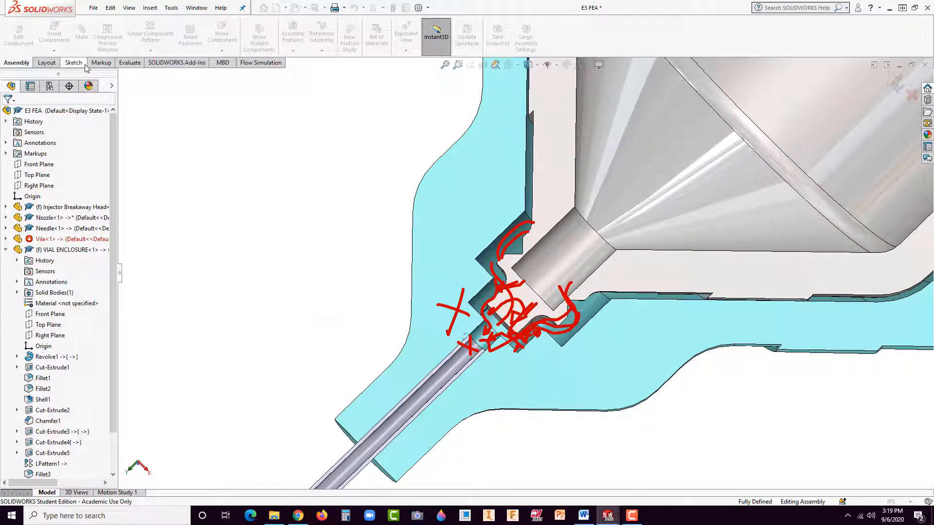
left_click(102, 62)
left_click(13, 34)
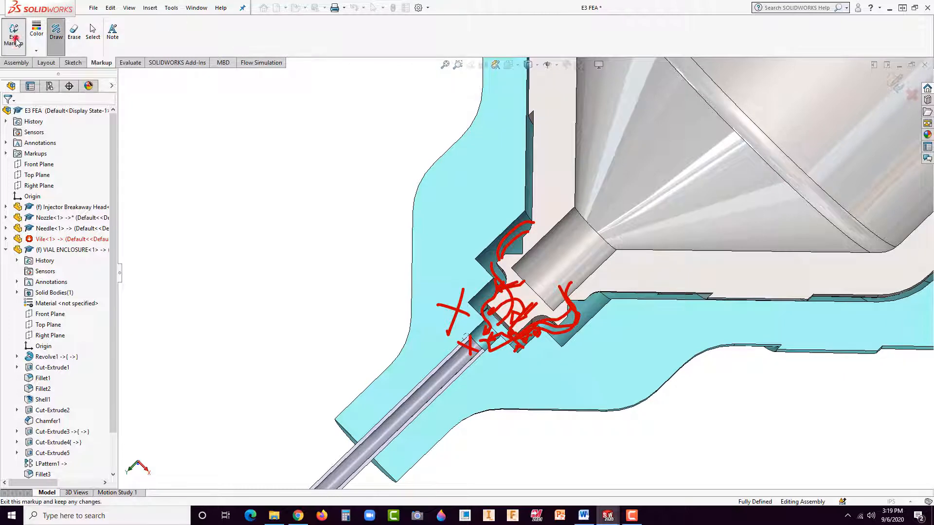
left_click(203, 147)
scroll(312, 257, "up", 2)
scroll(528, 273, "down", 3)
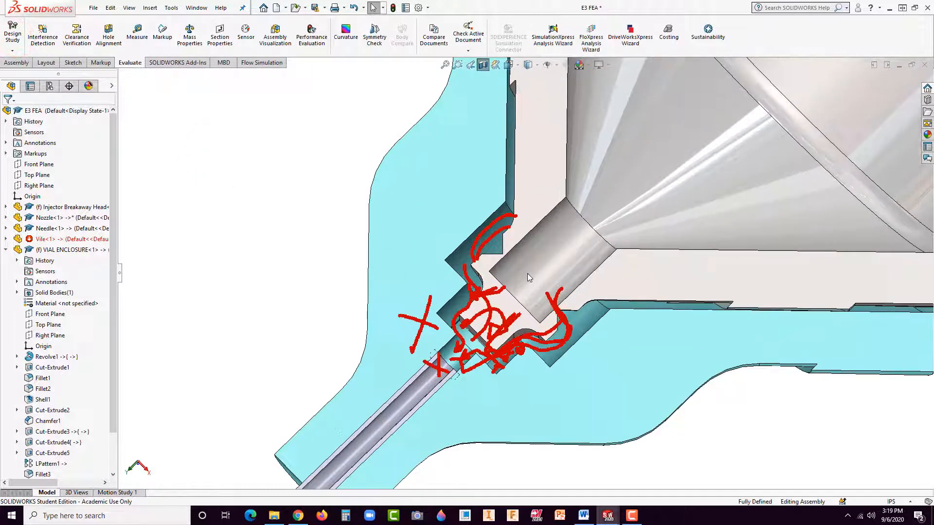
Step: Switch to the Injector Breakaway Head part and bring the breakaway tip into close view
middle_click_drag(528, 273, 508, 256)
key("ctrl+Tab")
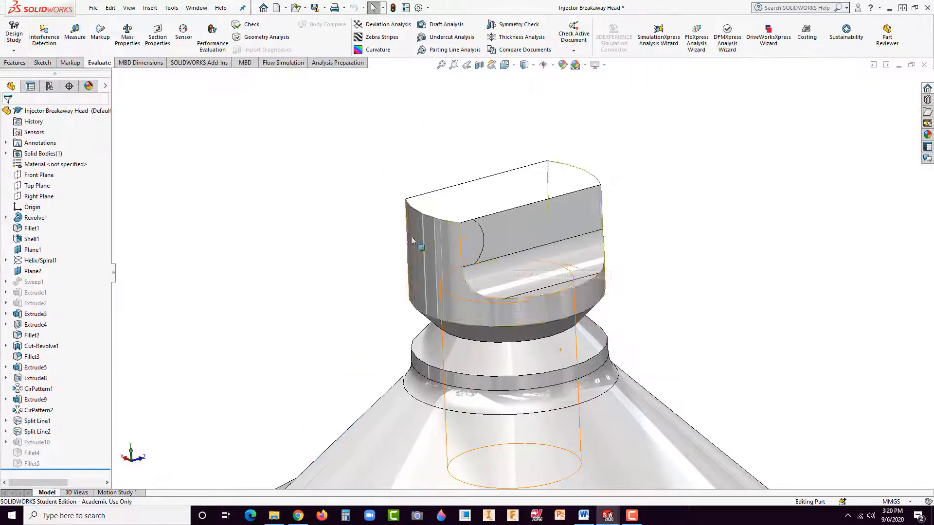
scroll(364, 309, "up", 3)
scroll(509, 273, "down", 3)
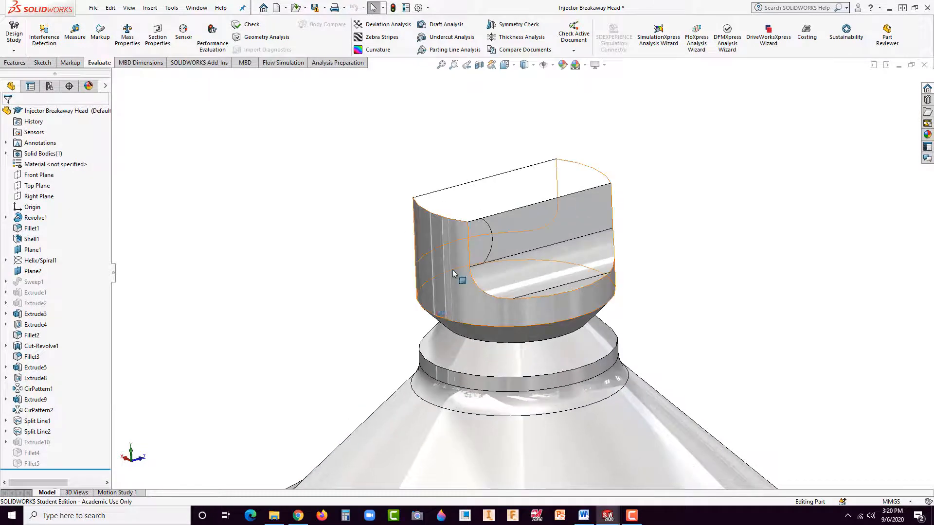
scroll(530, 207, "down", 3)
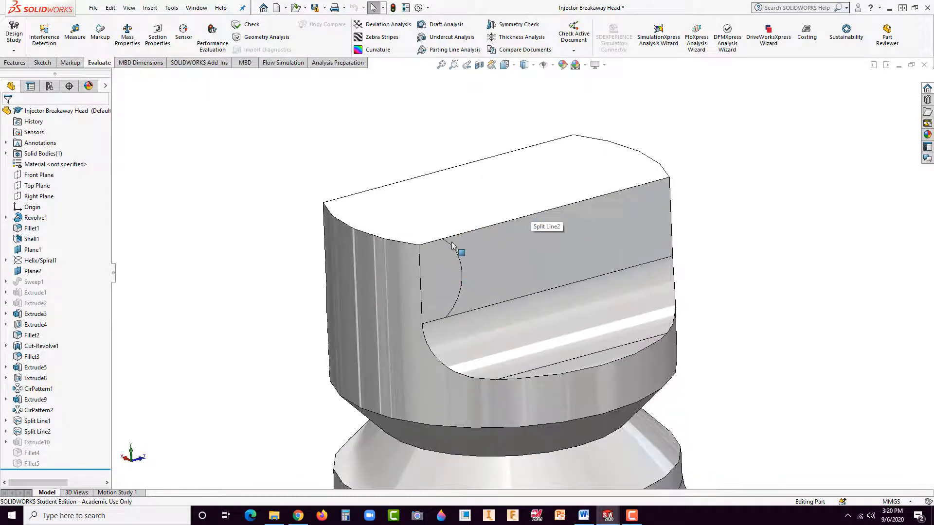
Step: Sketch a vertical straight slot on the tip's flat side face, centred on its upper edge, about 0.82 mm wide with 0.31 mm centre spacing
left_click(545, 233)
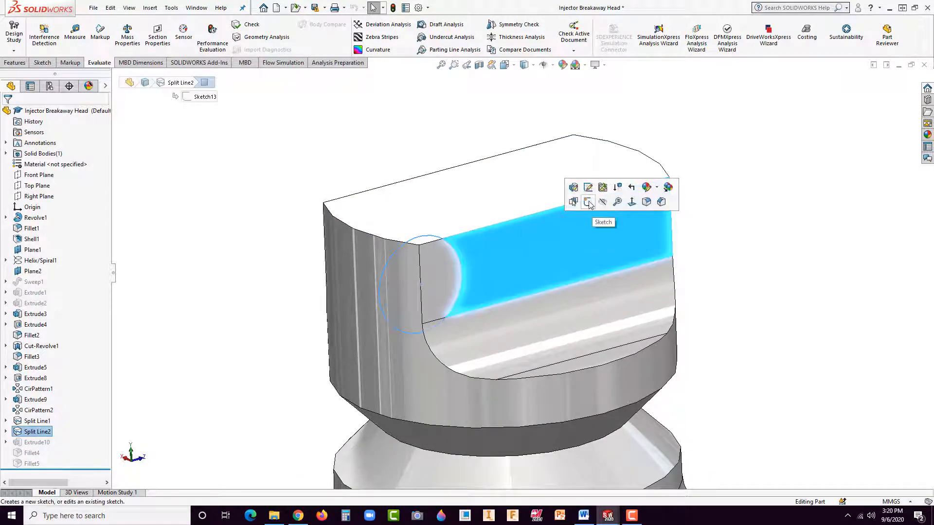
left_click(515, 185)
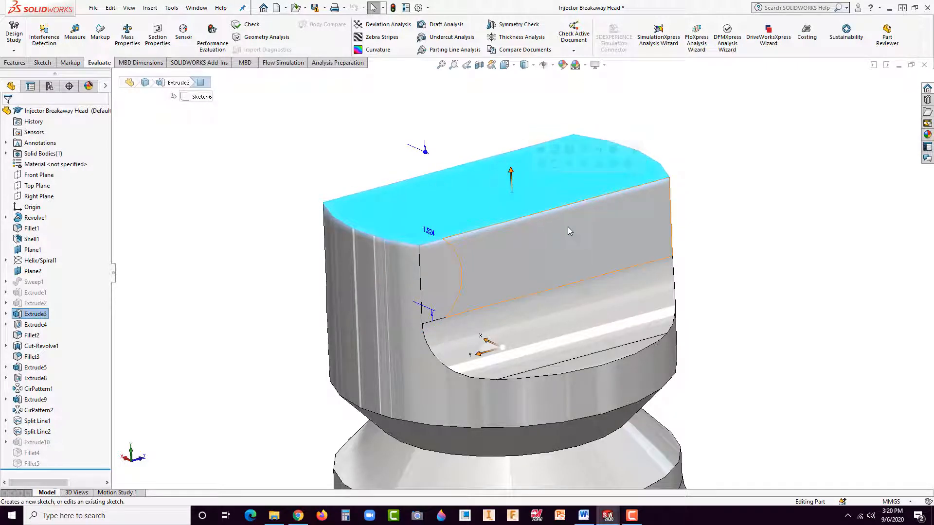
left_click(554, 227)
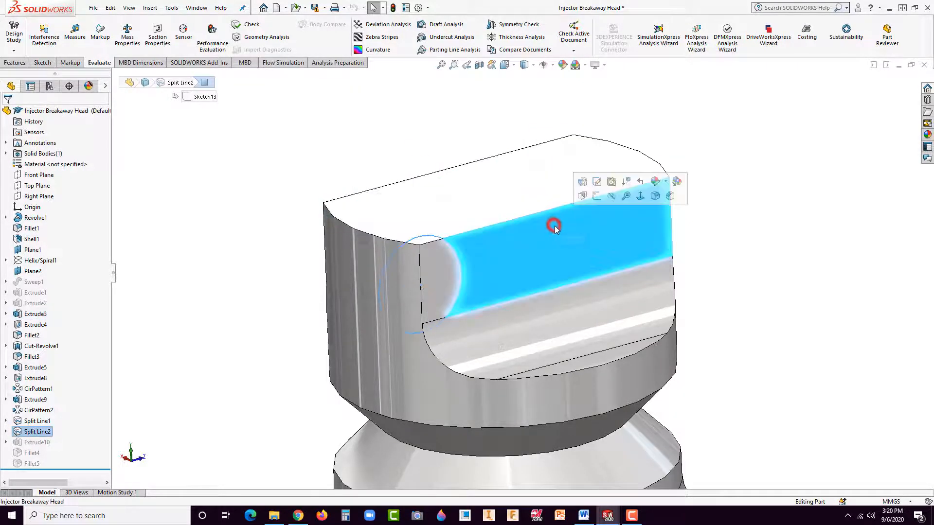
left_click(598, 196)
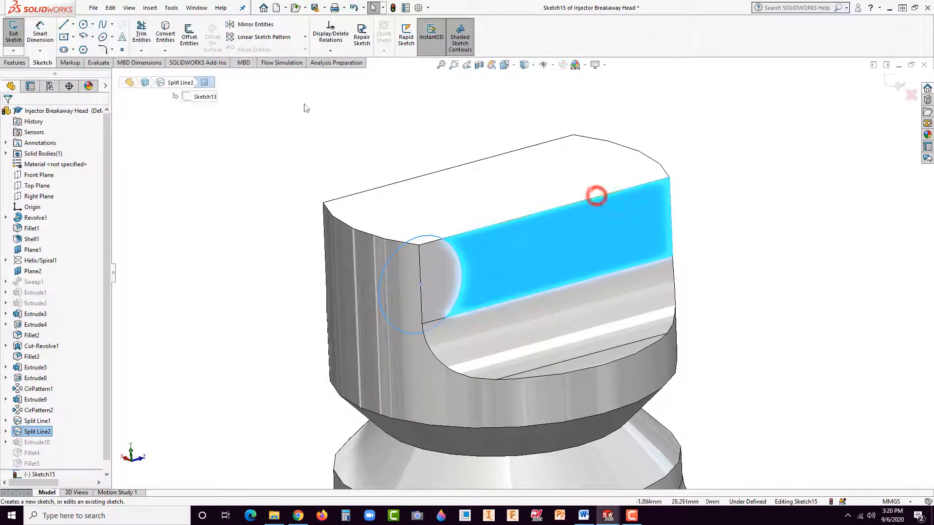
left_click(65, 51)
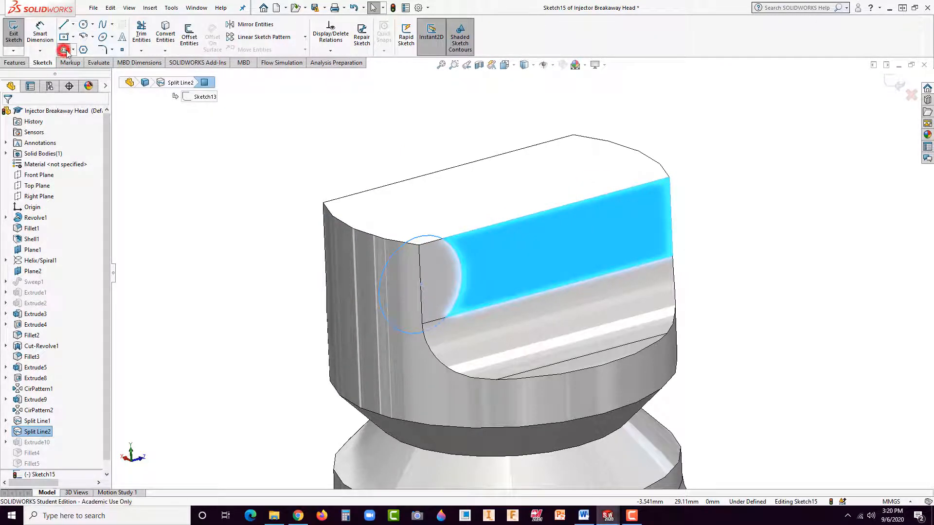
left_click(544, 211)
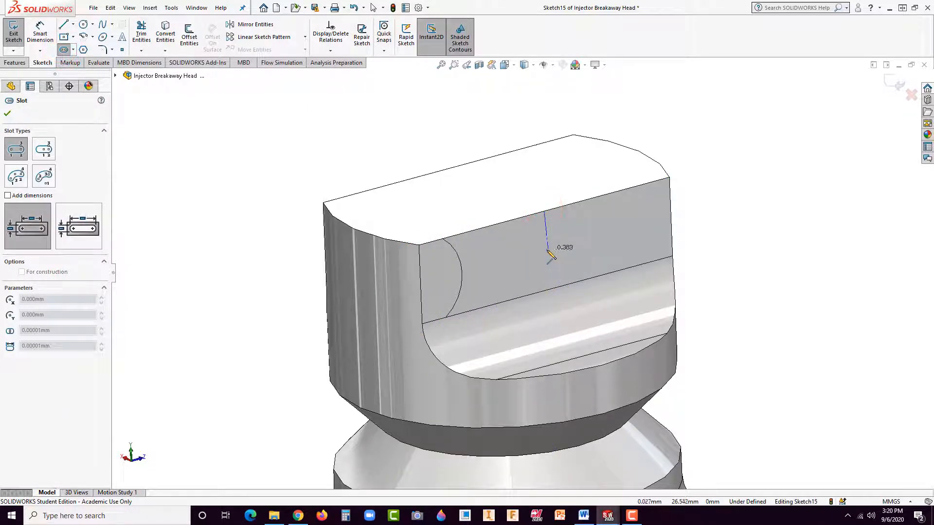
left_click(546, 242)
left_click(510, 285)
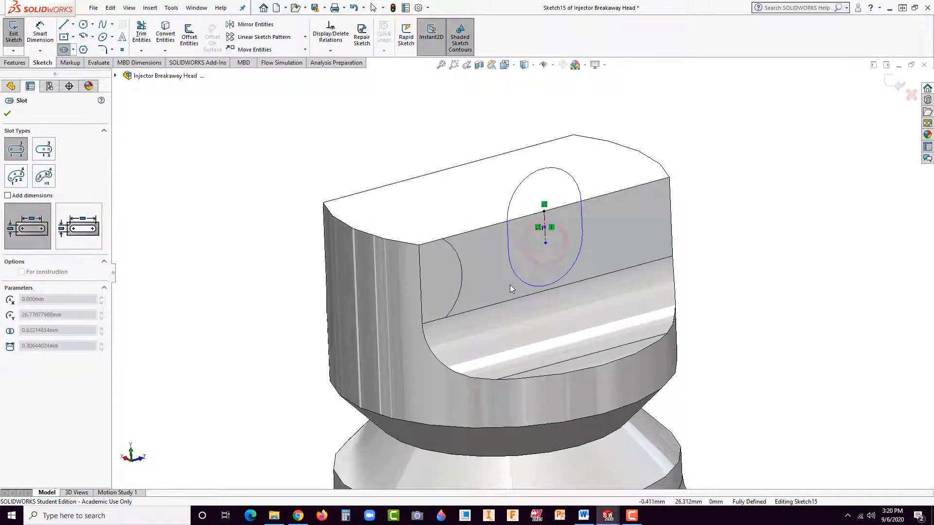
left_click(510, 285)
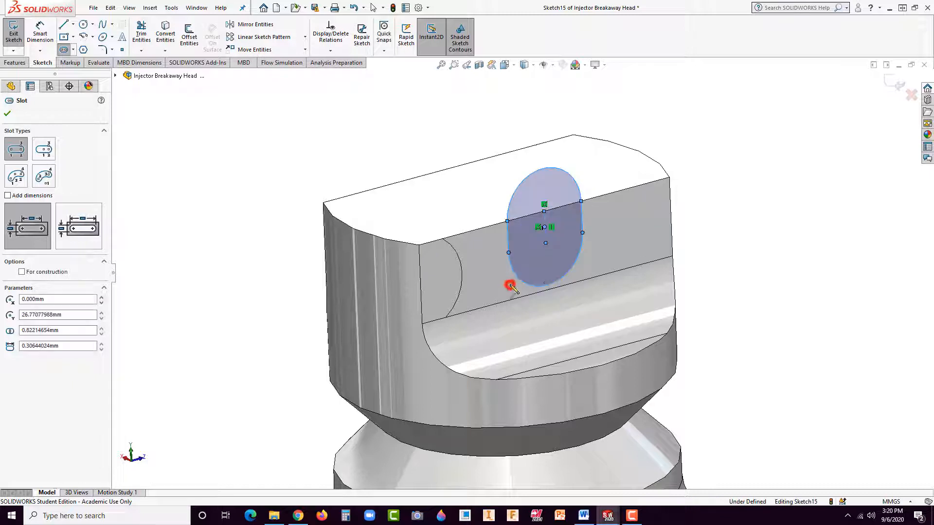
Step: Cut the slot profile through the whole breakaway tip with an Extruded Cut set to Through All
left_click(3, 63)
left_click(146, 38)
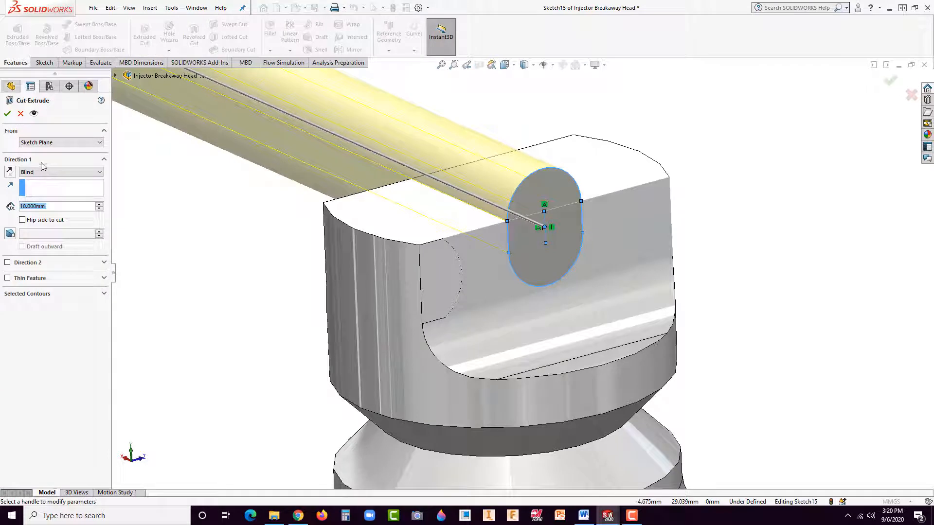
left_click(36, 170)
left_click(35, 185)
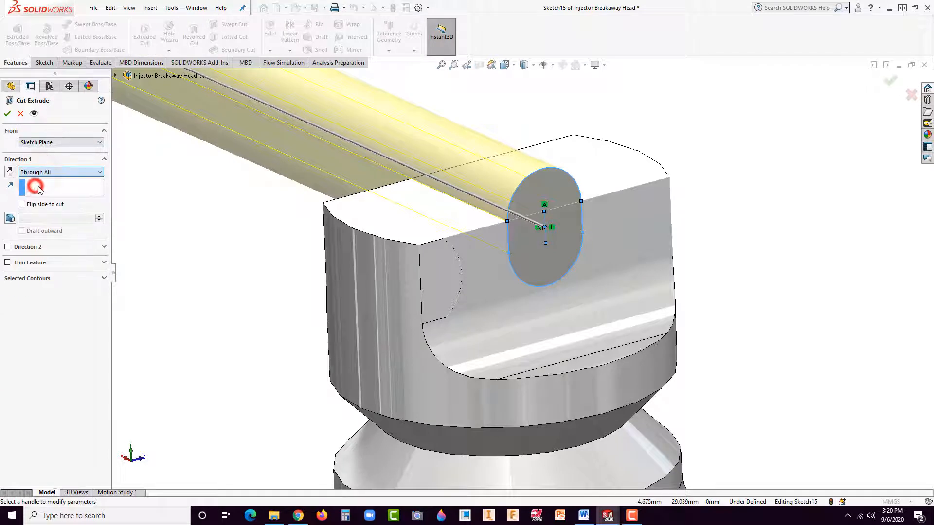
left_click(7, 113)
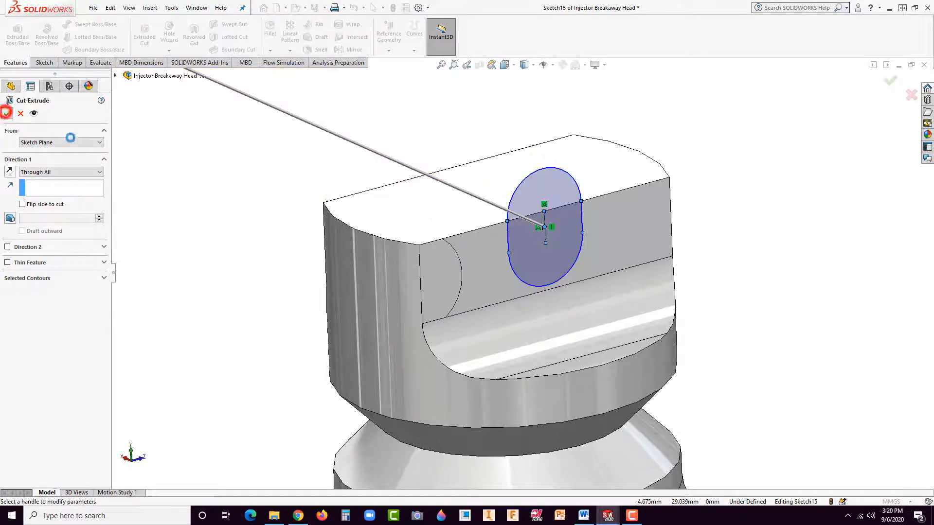
left_click(213, 175)
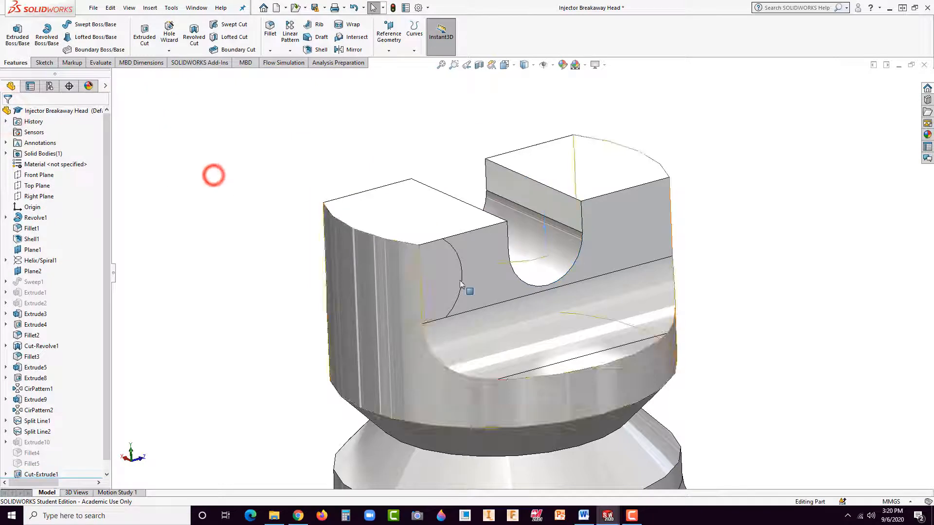
Step: Delete the slot cut from the breakaway tip together with its leftover sketch
right_click(529, 269)
left_click(435, 274)
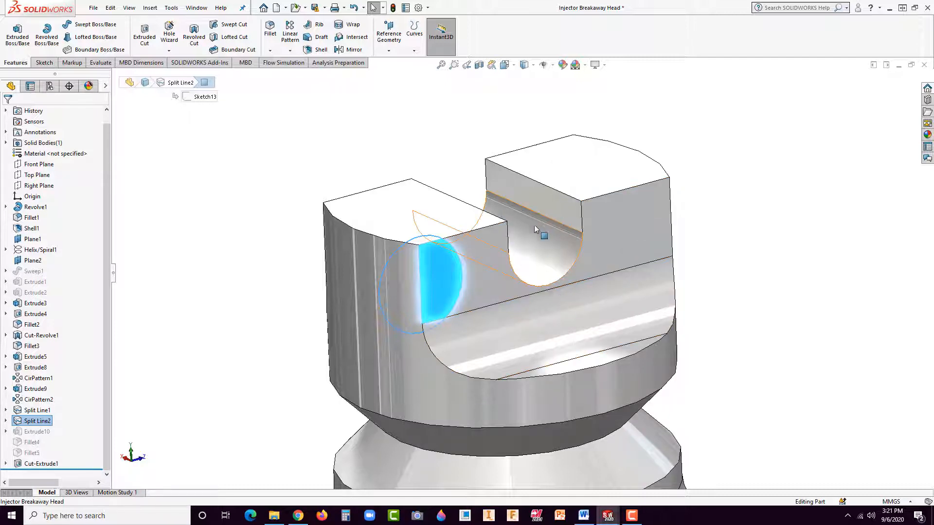
left_click(536, 240)
key("Delete")
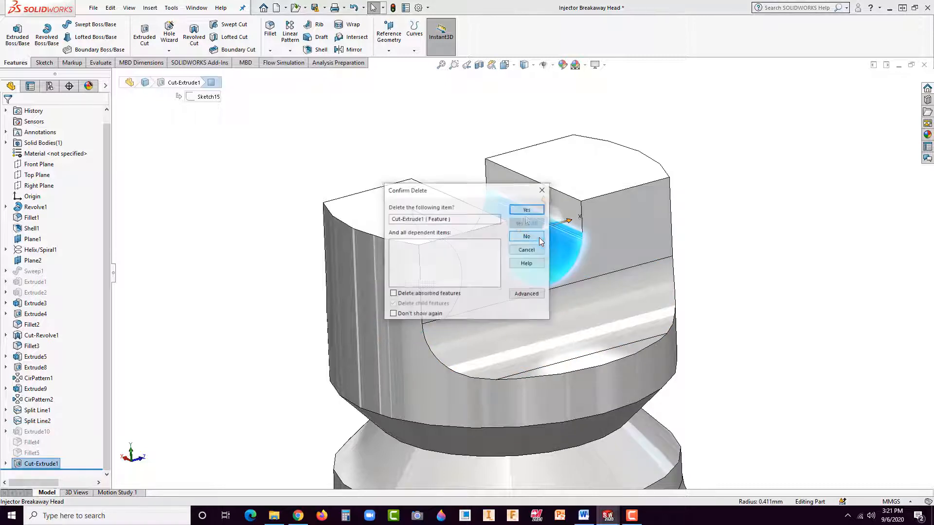
left_click(524, 205)
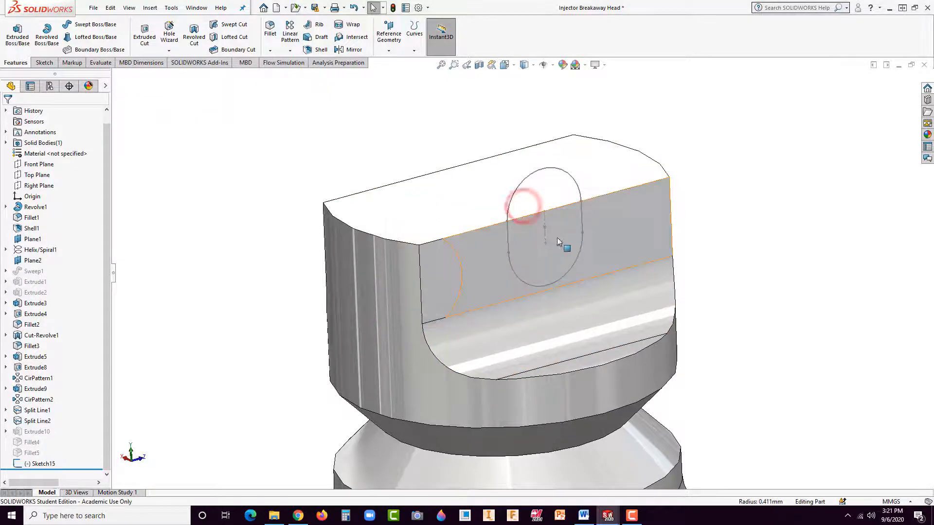
left_click(581, 195)
key("Delete")
left_click(517, 209)
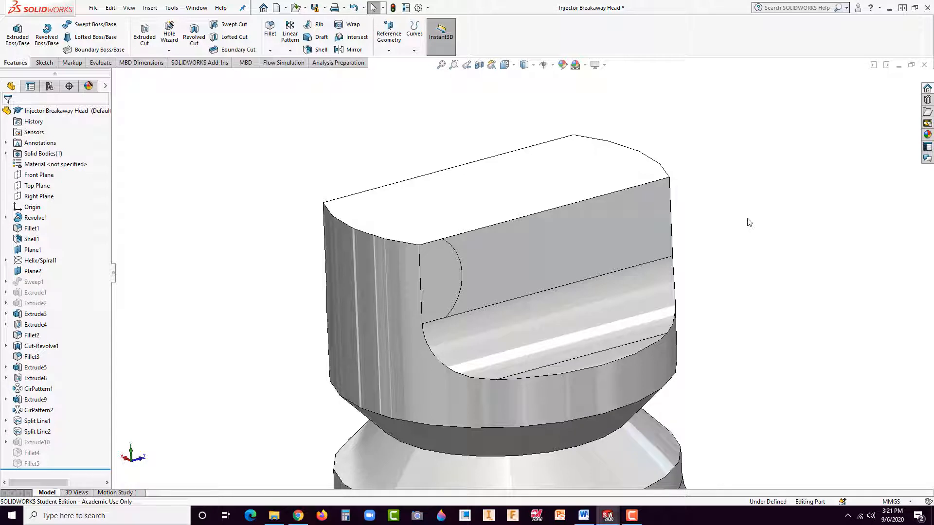
Step: Sketch two small circles near opposite ends of the tip's top face, with radii of about 0.15 mm and 0.12 mm
left_click(461, 200)
left_click(503, 168)
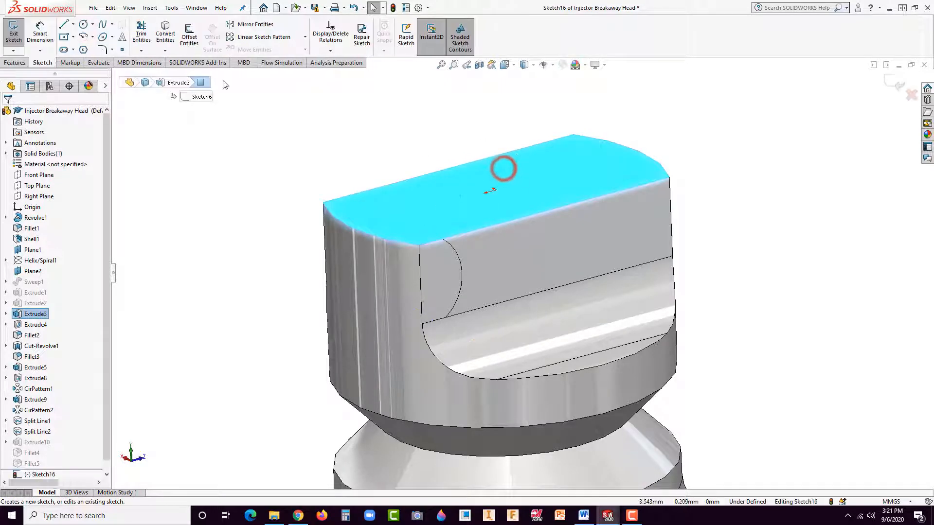
left_click(83, 24)
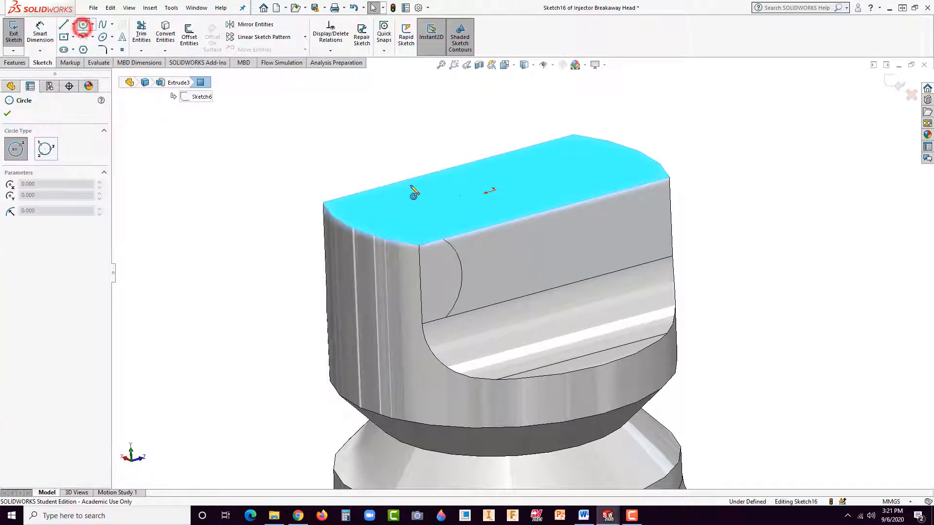
left_click(417, 221)
left_click(426, 224)
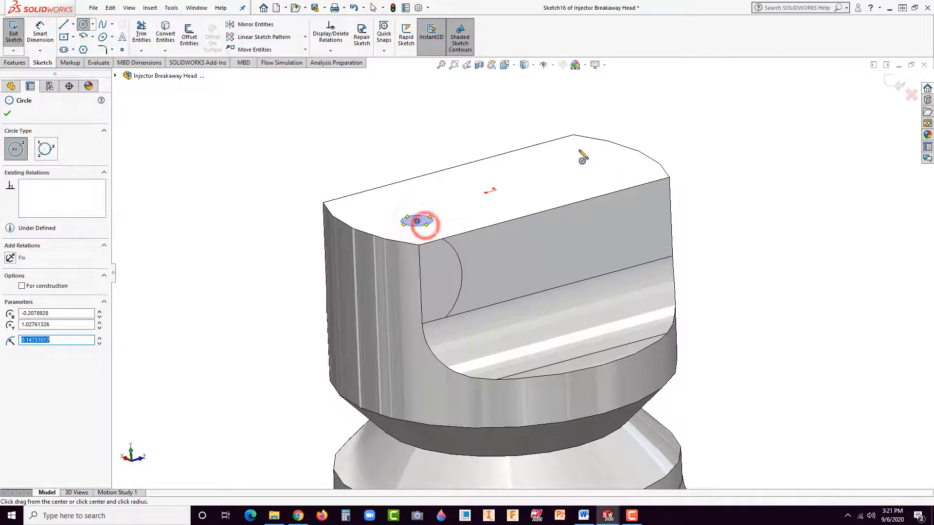
left_click(569, 152)
left_click(577, 156)
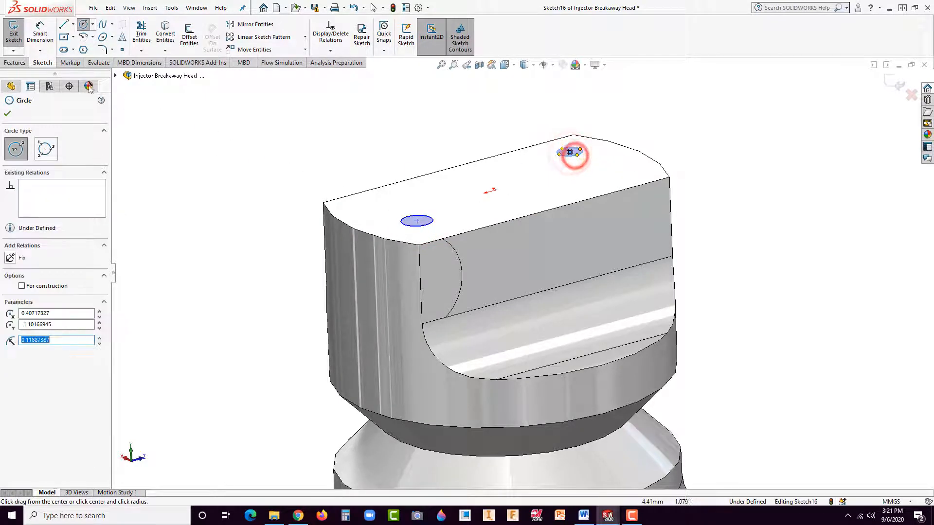
Step: Set up a blind boss extrusion of the two circles with a depth of 0.03 mm
left_click(15, 62)
left_click(17, 36)
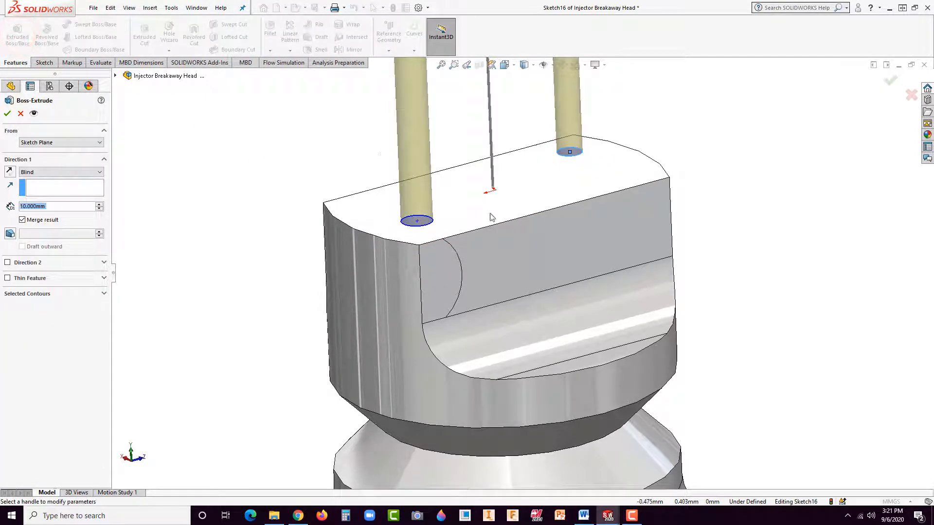
key("BackSpace")
type("0.03")
key("Return")
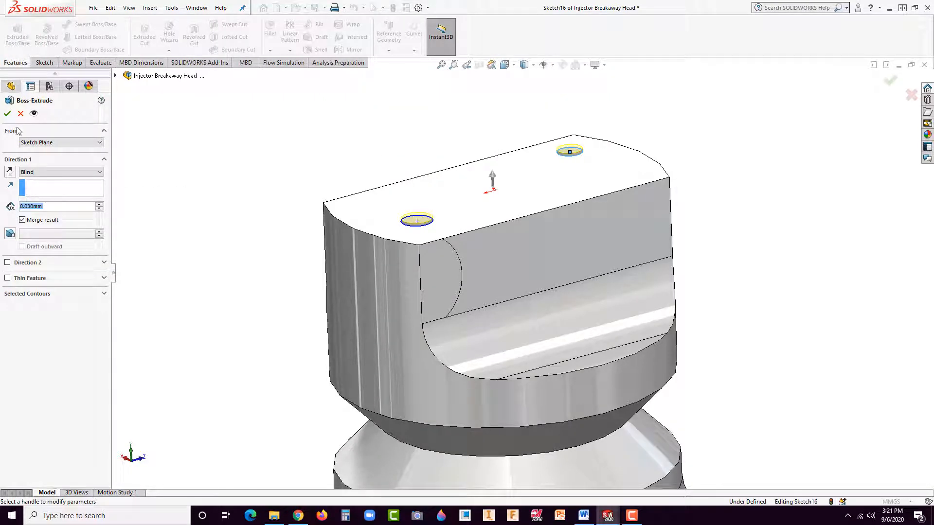
Step: Set the depth of the boss extrusion of the two circles to 0.03 in
type(".03")
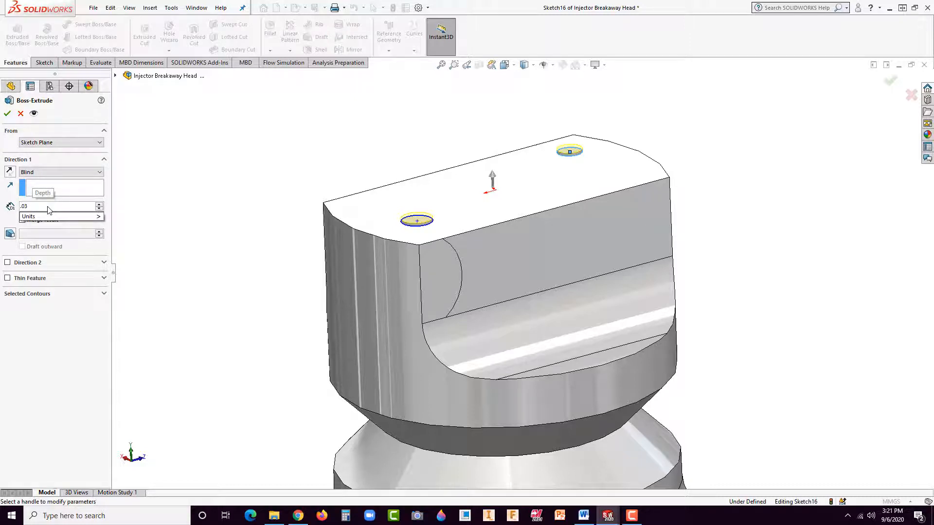
type("in")
key("Return")
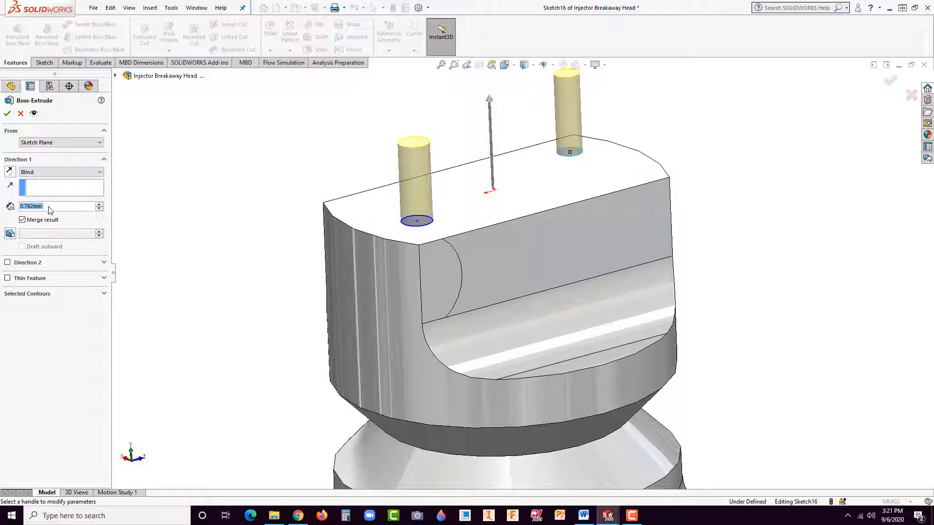
type(".03")
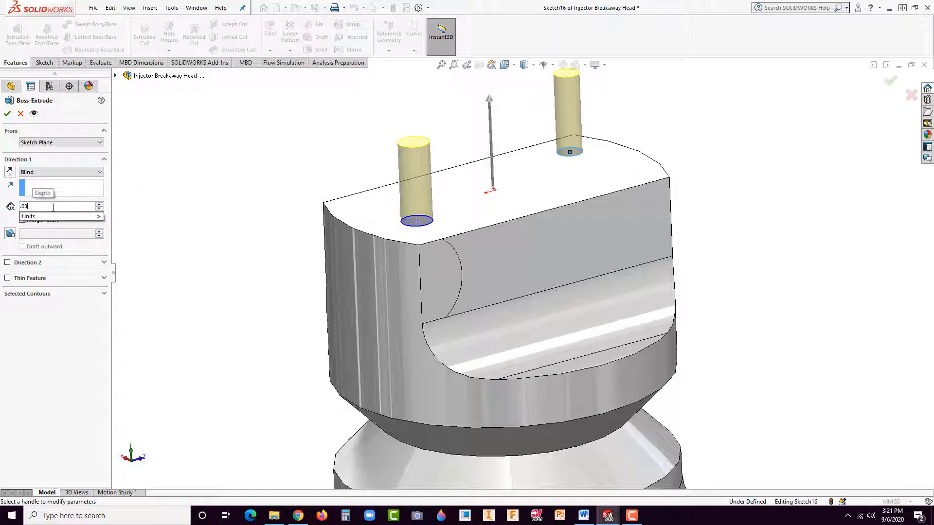
type("in")
key("Return")
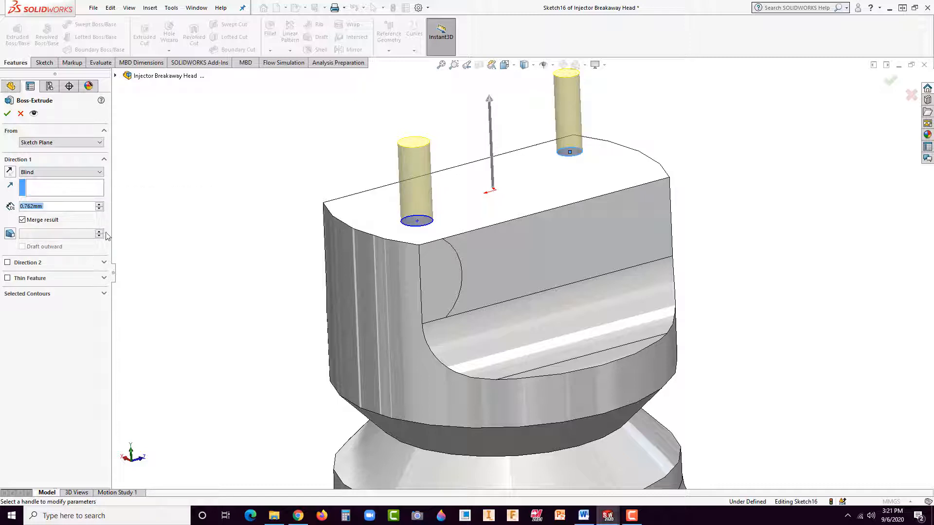
Step: Try to adjust the two bosses' height with the depth handle, and cancel the boss extrusion
scroll(500, 204, "up", 3)
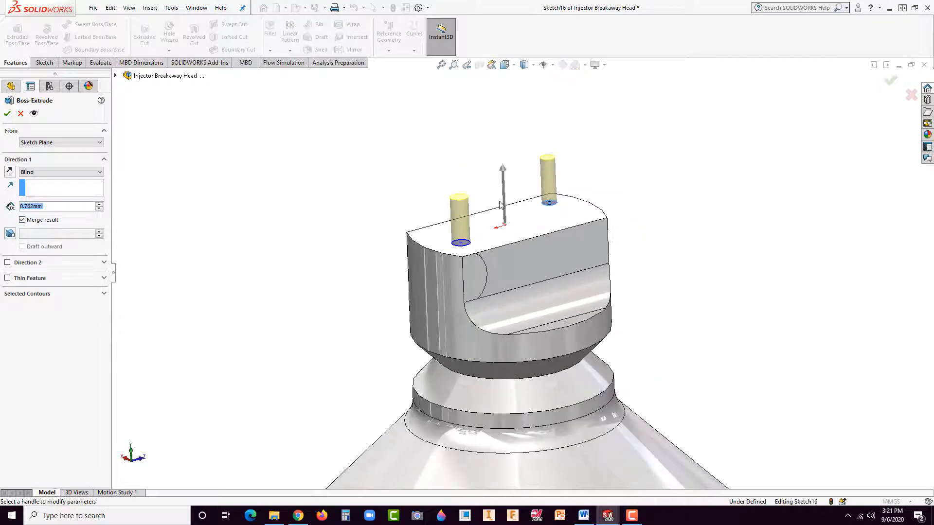
scroll(500, 204, "down", 3)
left_click(512, 178)
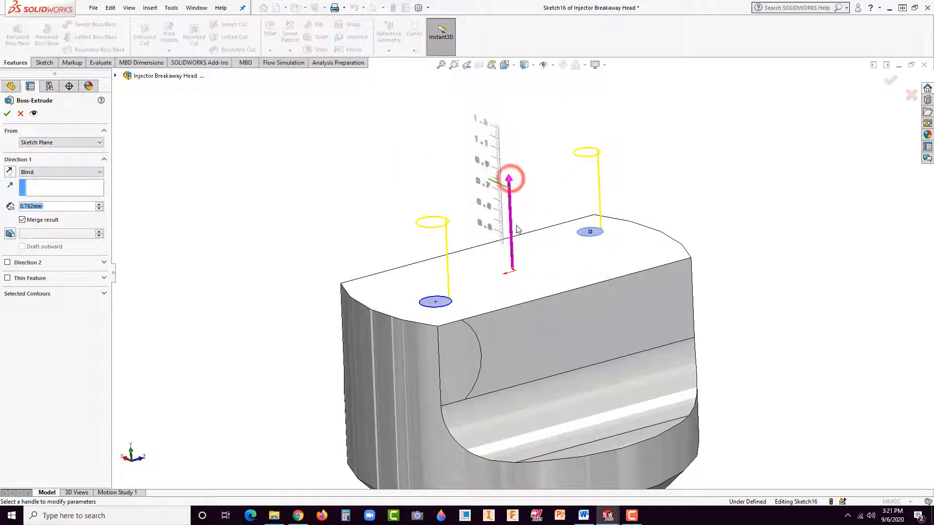
left_click_drag(516, 226, 516, 232)
left_click_drag(508, 178, 517, 221)
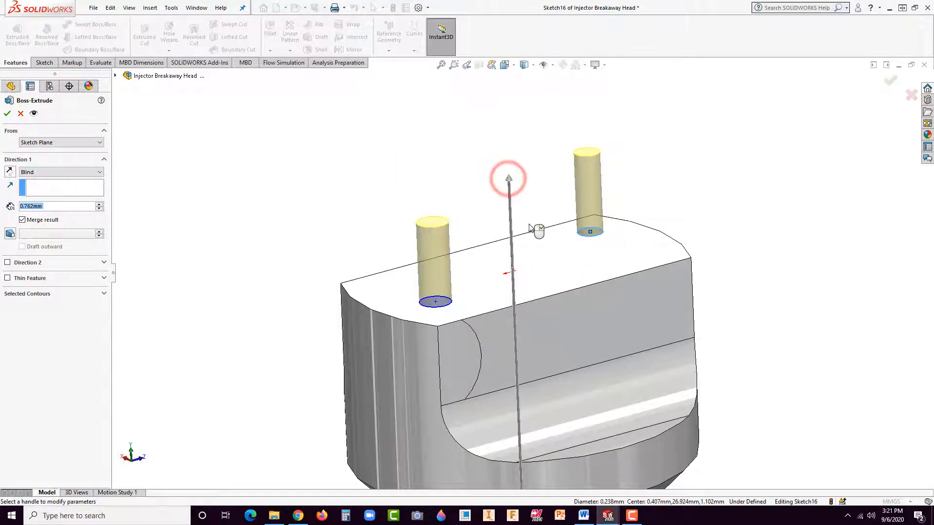
left_click(686, 194)
scroll(685, 194, "up", 3)
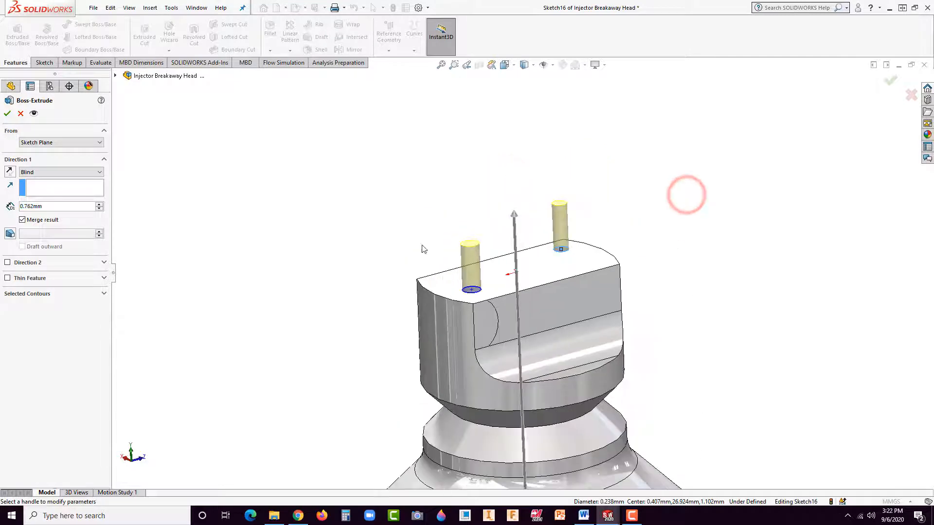
left_click(21, 114)
left_click(330, 201)
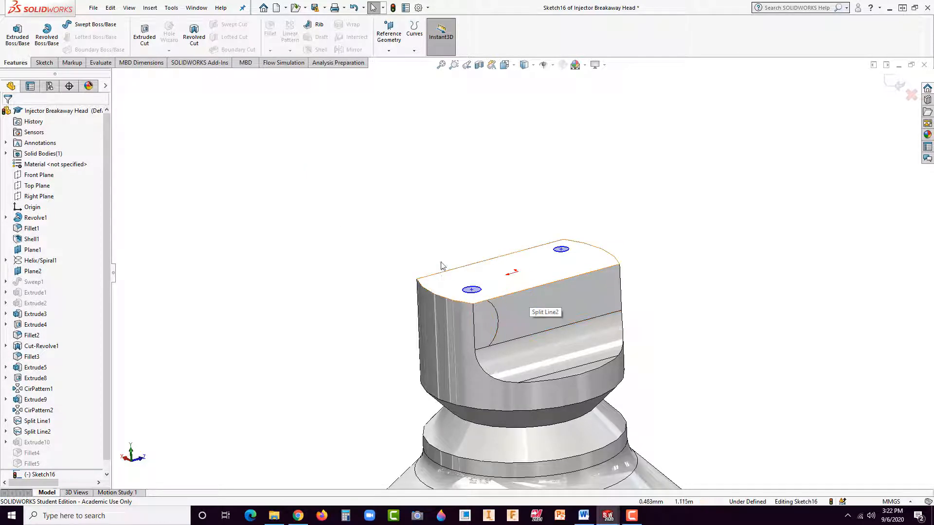
scroll(521, 277, "up", 5)
scroll(508, 248, "down", 5)
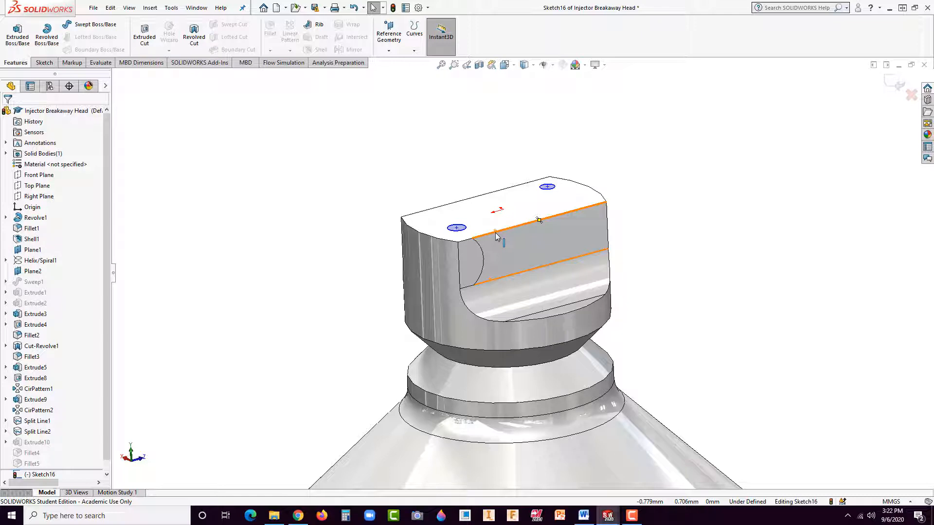
left_click(346, 200)
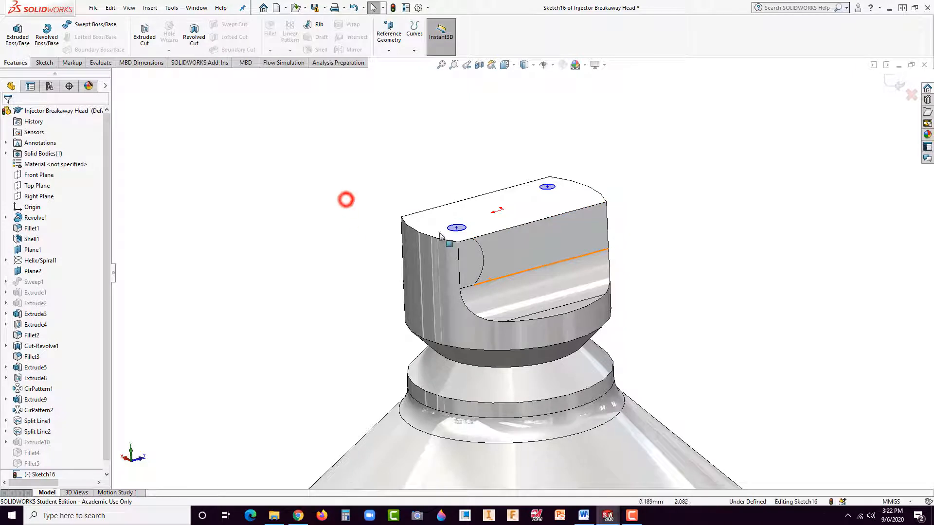
left_click(402, 167)
left_click(376, 221)
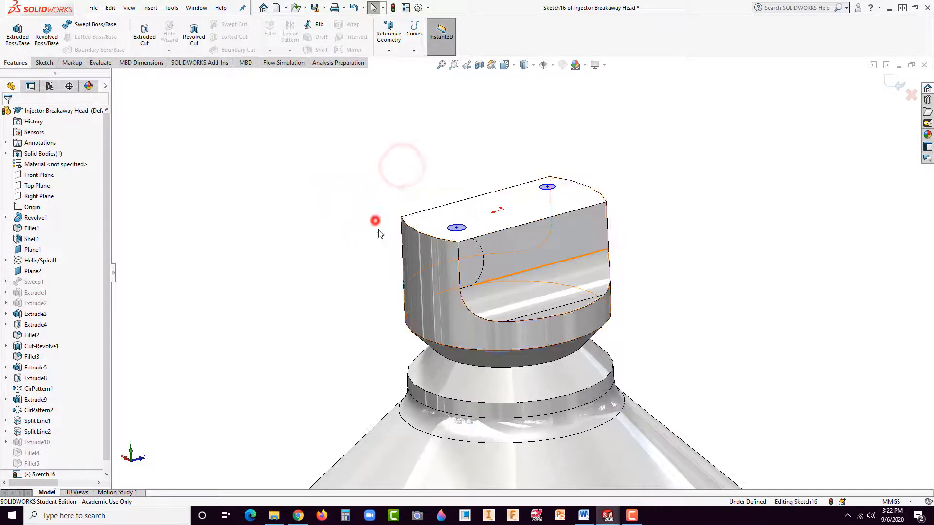
Step: Close the sketch of the two circles and start a new sketch on the Right Plane, seen from the Left view
left_click(393, 7)
left_click(335, 163)
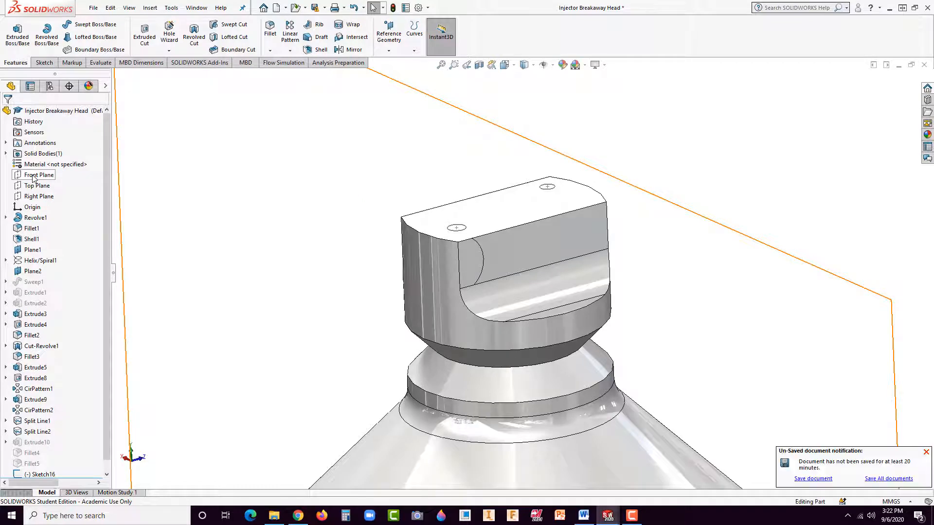
left_click(38, 196)
left_click(46, 183)
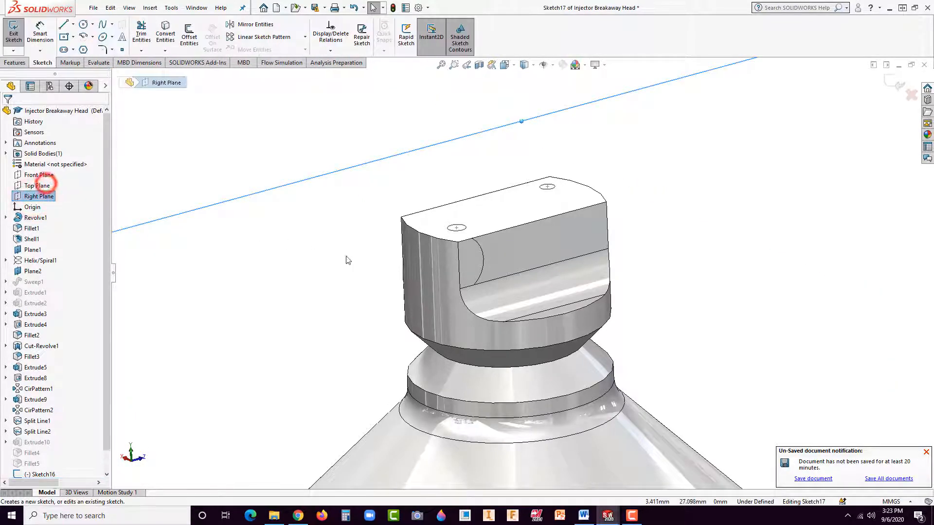
key("space")
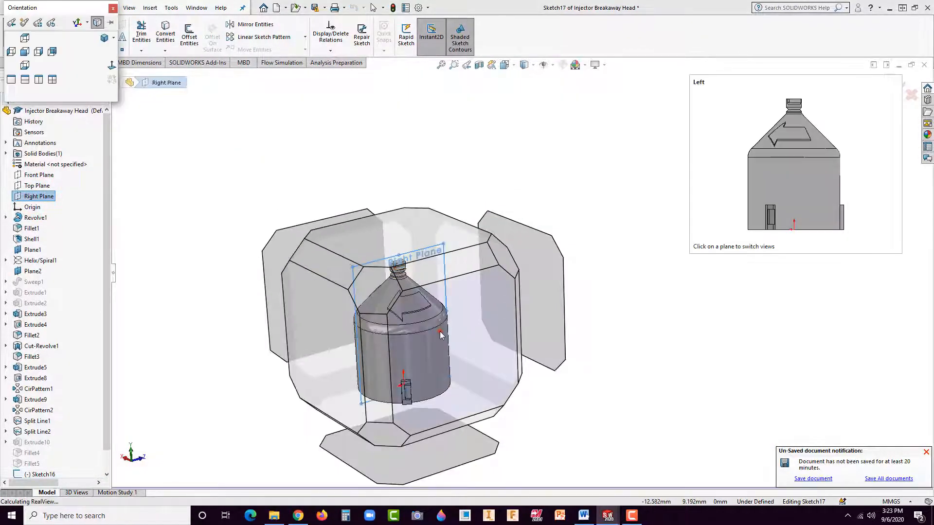
left_click(440, 331)
scroll(490, 185, "down", 4)
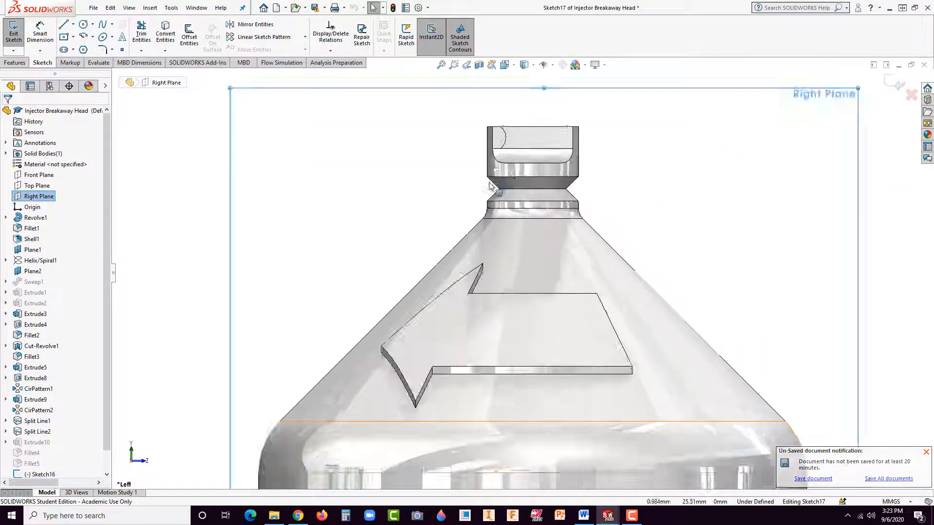
scroll(490, 185, "down", 3)
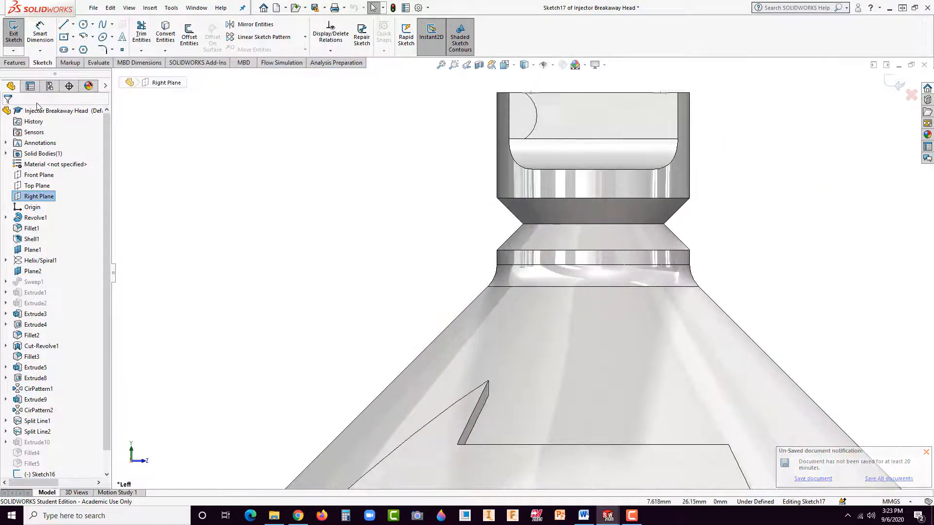
Step: Sketch an open five-point spline bulging outward around the breakaway notch, from the tip's lower side wall to the collar below
left_click(102, 23)
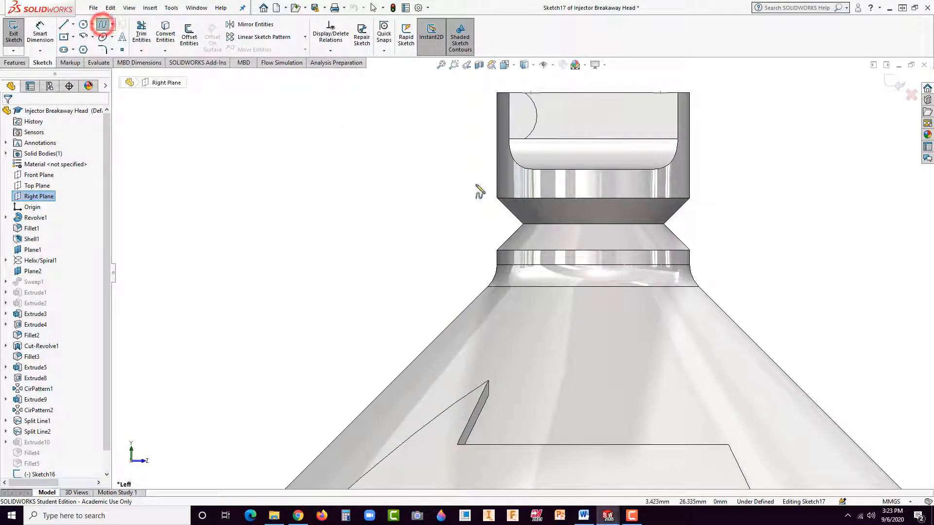
left_click(514, 182)
left_click(484, 186)
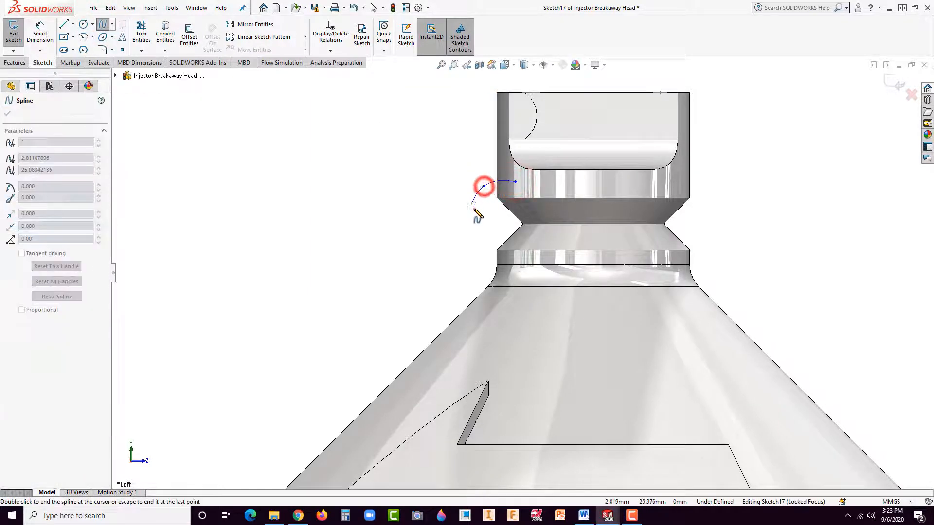
left_click(474, 211)
left_click(470, 249)
left_click(509, 272)
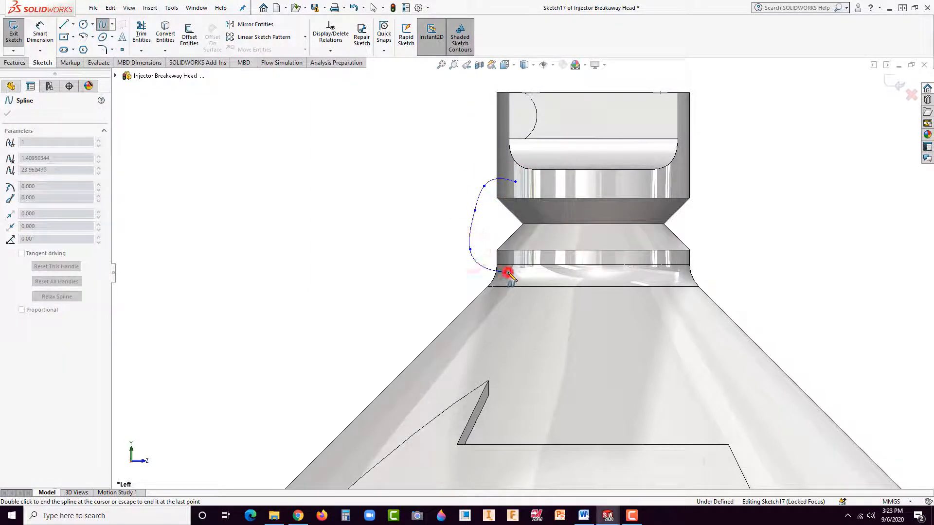
key("Escape")
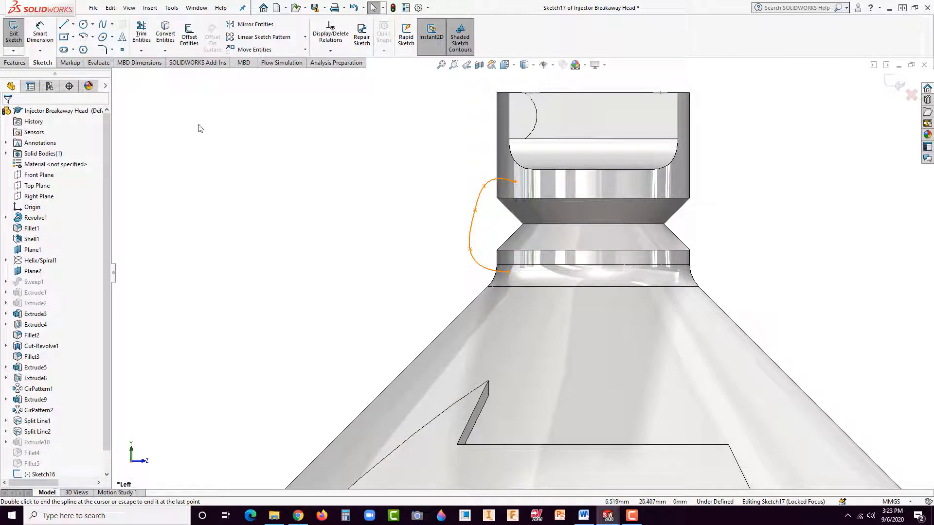
Step: Start a boss extrusion of the open spline as a thin feature with a blind depth of 0.01 in
left_click(14, 63)
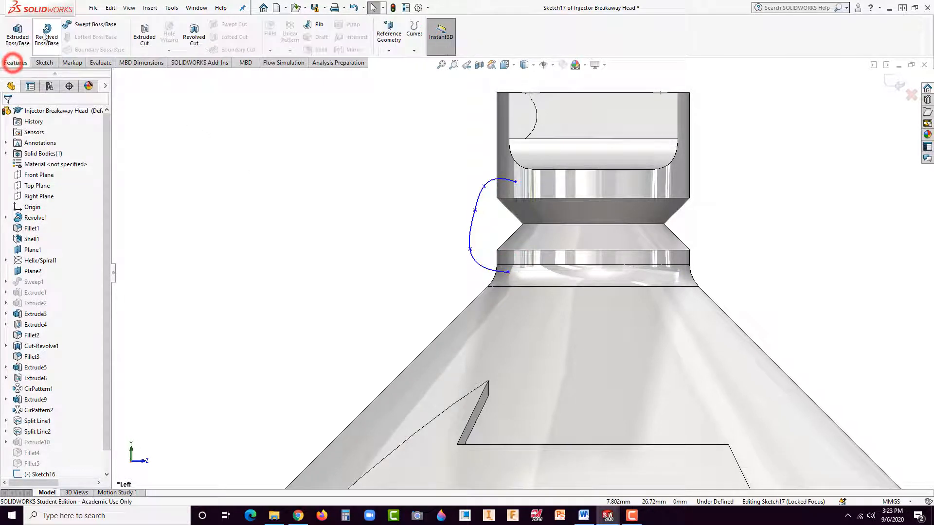
left_click(17, 32)
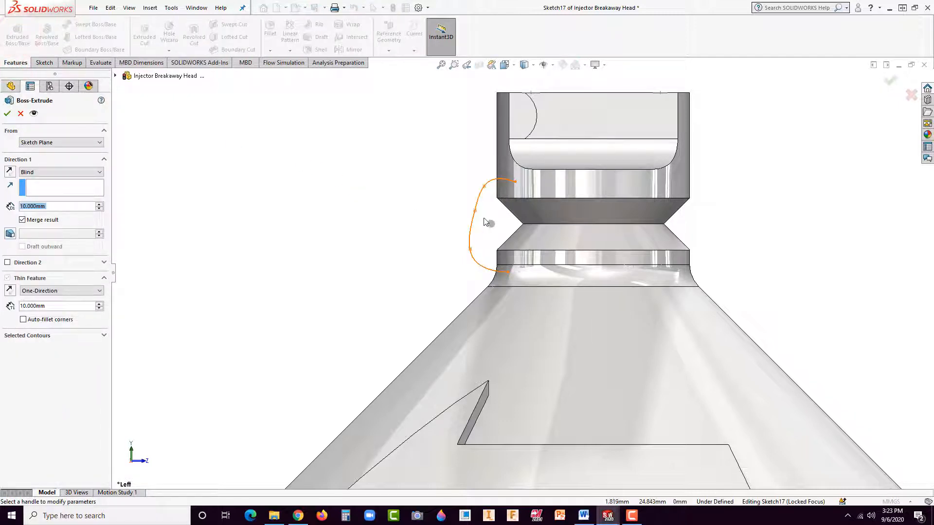
left_click(480, 201)
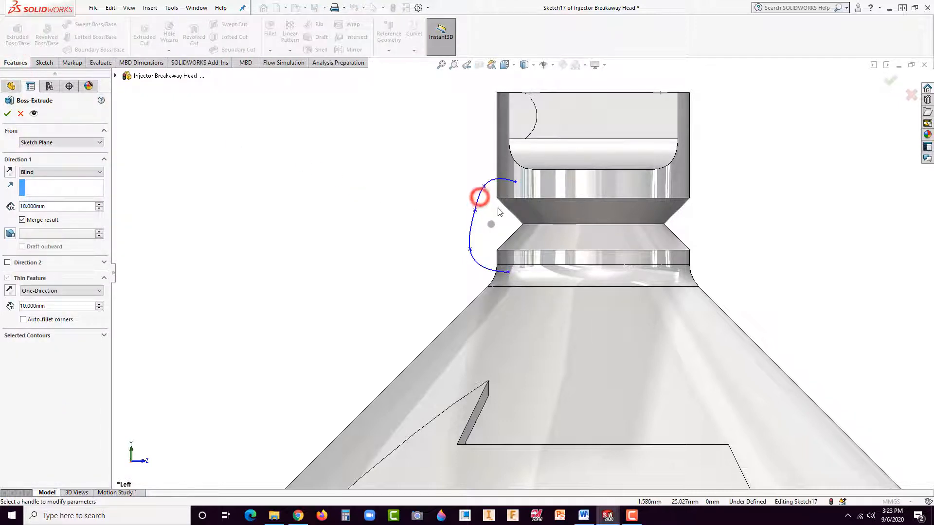
double_click(58, 205)
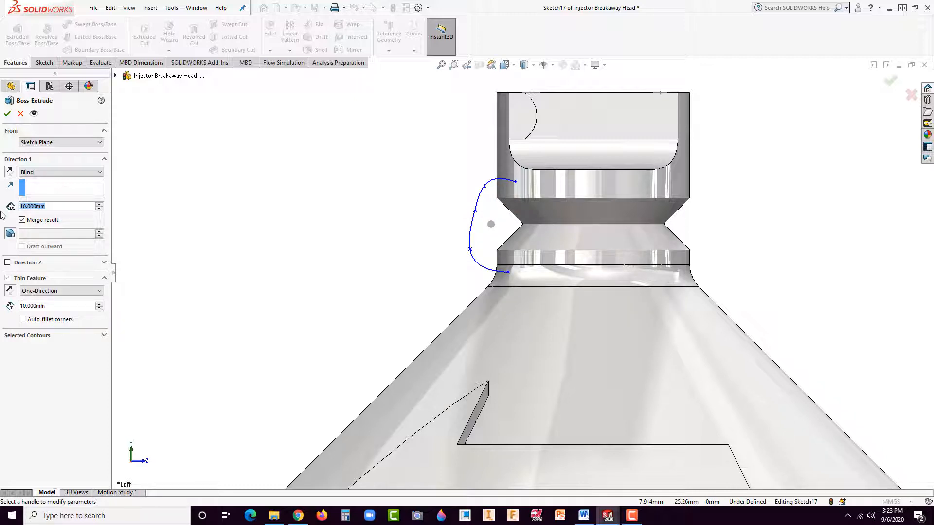
type(".")
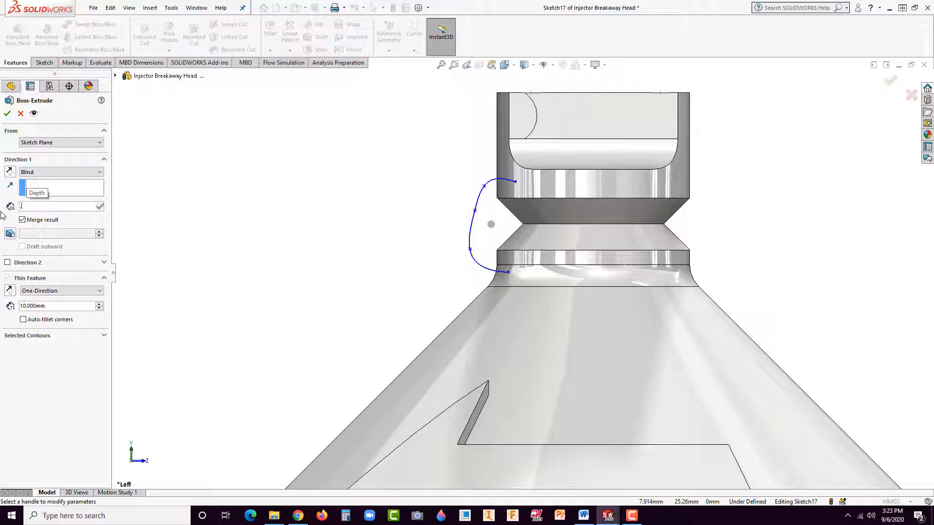
type("0")
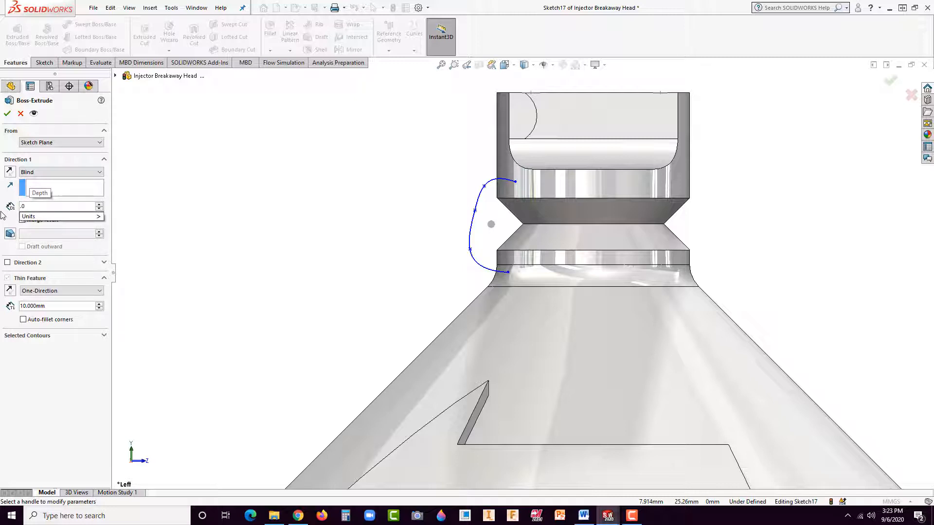
type("1in")
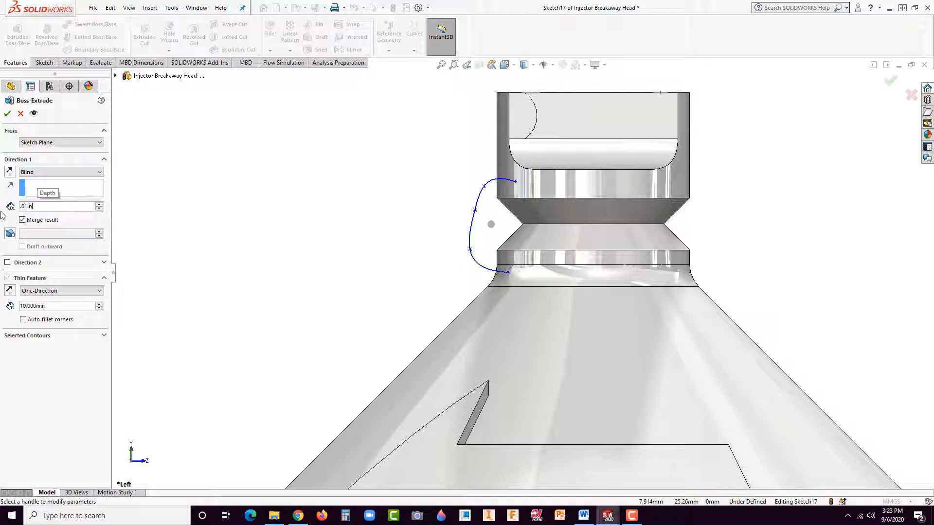
key("Return")
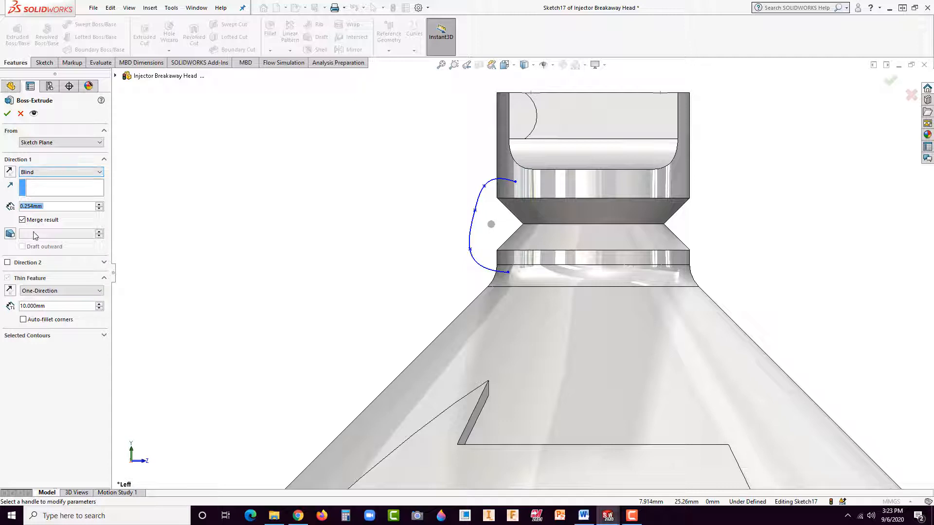
Step: Set the thin feature's wall thickness to 0.254 mm
left_click(48, 306)
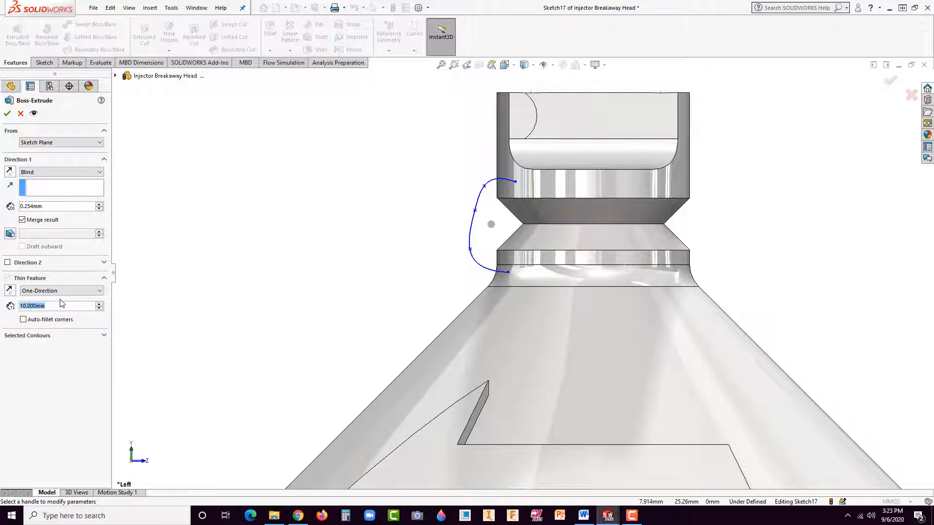
type(".0")
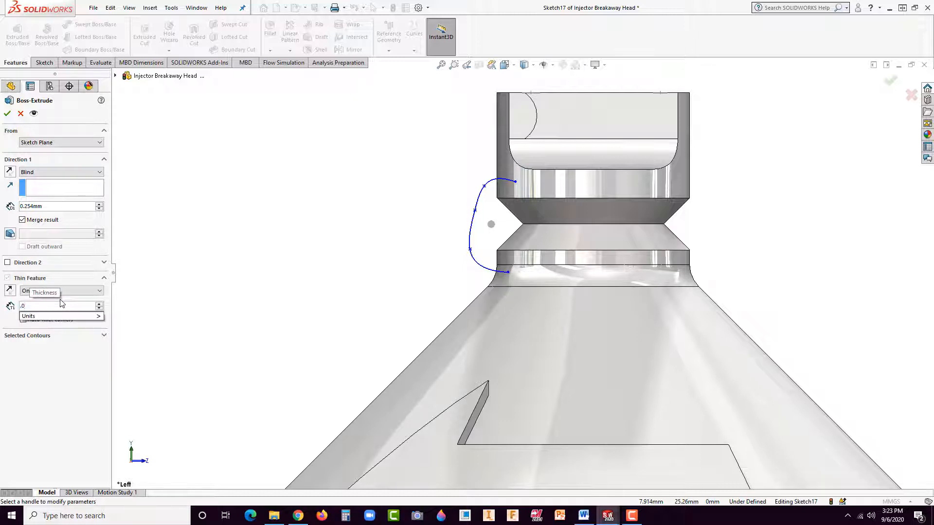
key("BackSpace")
type("254")
key("Return")
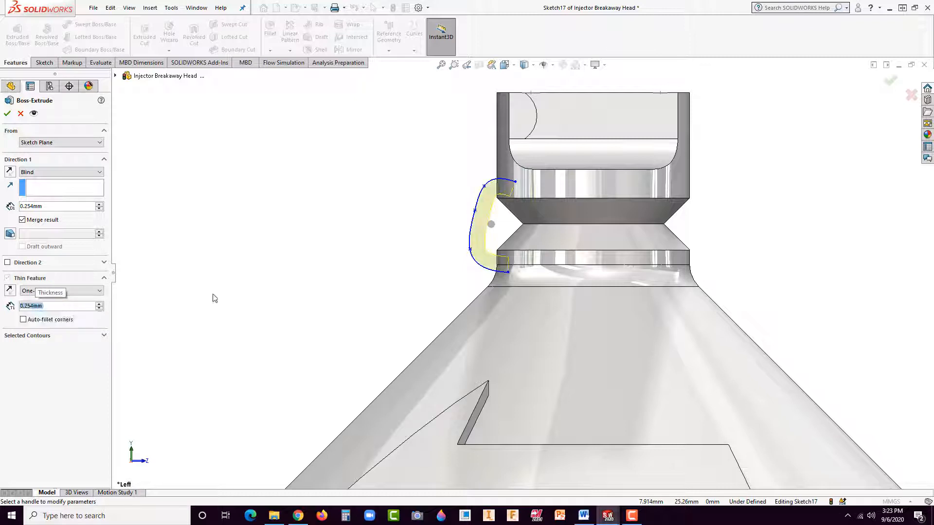
Step: Switch the spline extrusion's end condition from Blind to Mid Plane and inspect the bridge preview from several angles
middle_click_drag(212, 298, 548, 284)
scroll(527, 290, "down", 3)
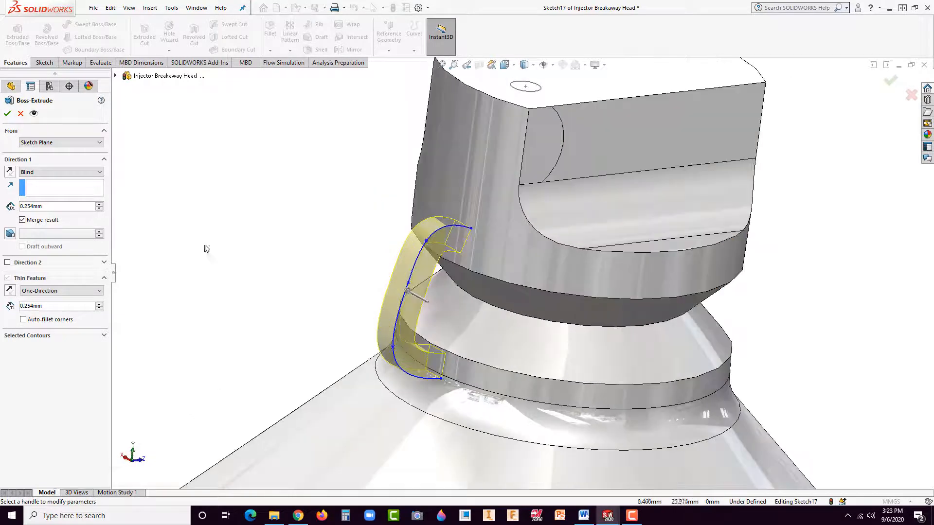
left_click(40, 173)
left_click(35, 226)
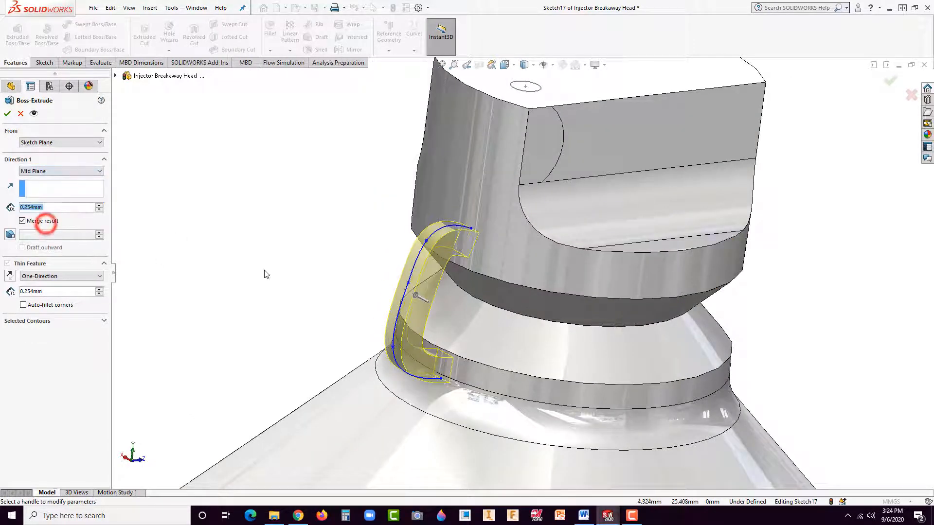
scroll(375, 273, "up", 2)
middle_click_drag(375, 272, 380, 216)
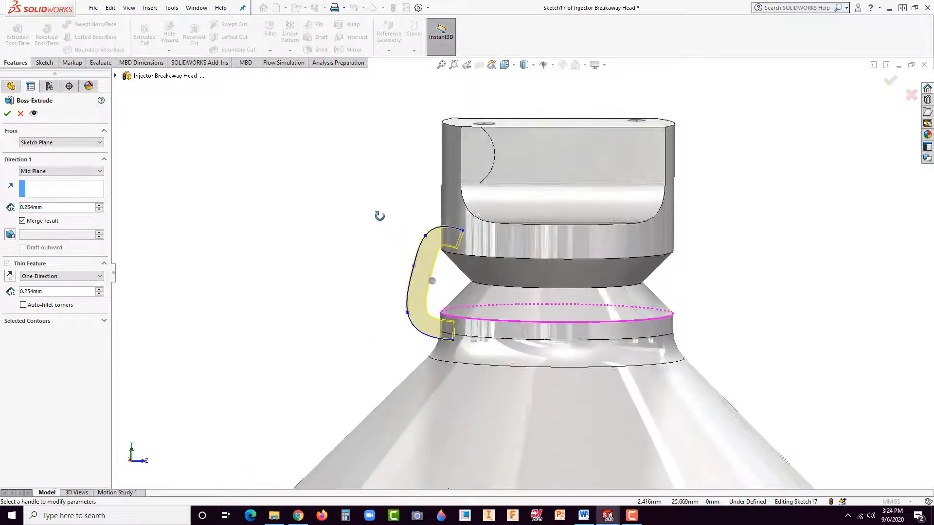
Step: Accept the mid-plane thin extrusion of the strap and inspect the finished strap beside the breakaway notch
left_click(7, 113)
left_click(213, 200)
middle_click_drag(219, 211, 368, 332)
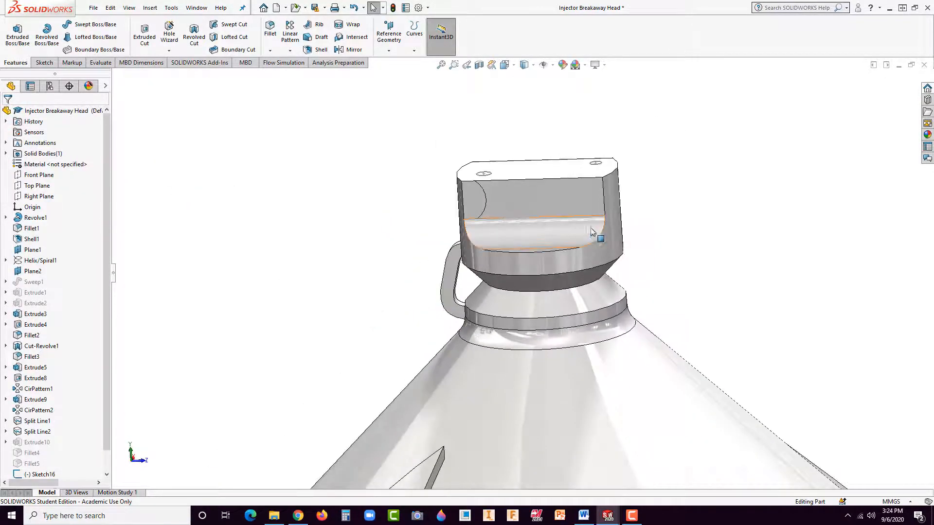
middle_click_drag(622, 225, 659, 239)
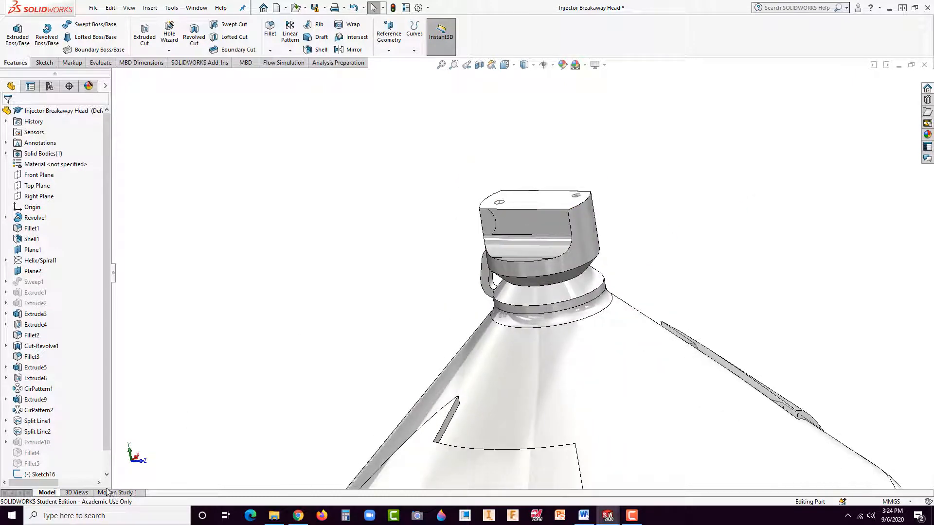
left_click(204, 144)
Step: Launch the SimulationXpress Analysis Wizard, continue the existing study and go to its Loads stage
left_click(101, 63)
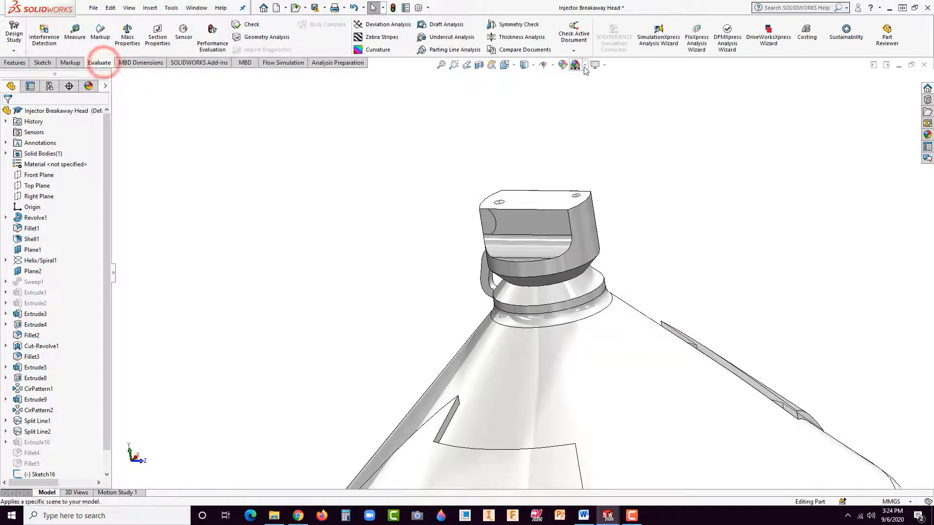
left_click(658, 38)
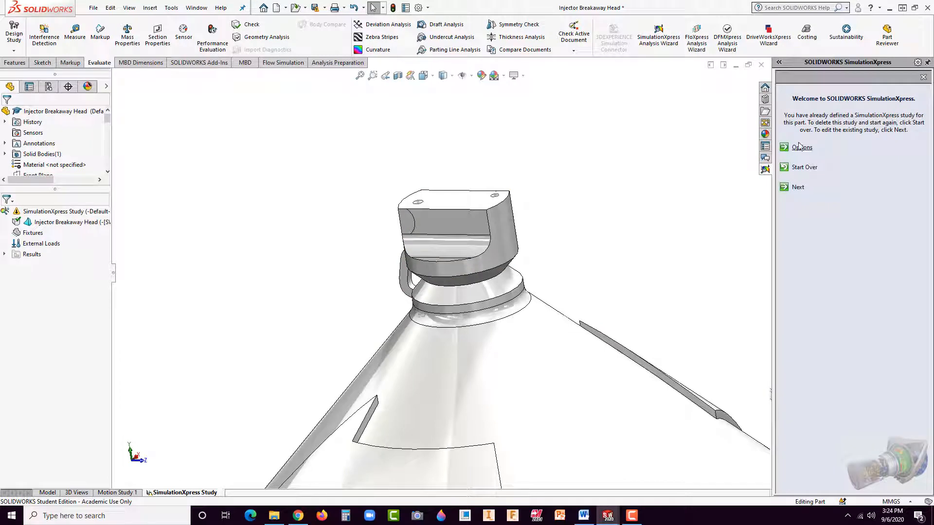
left_click(798, 188)
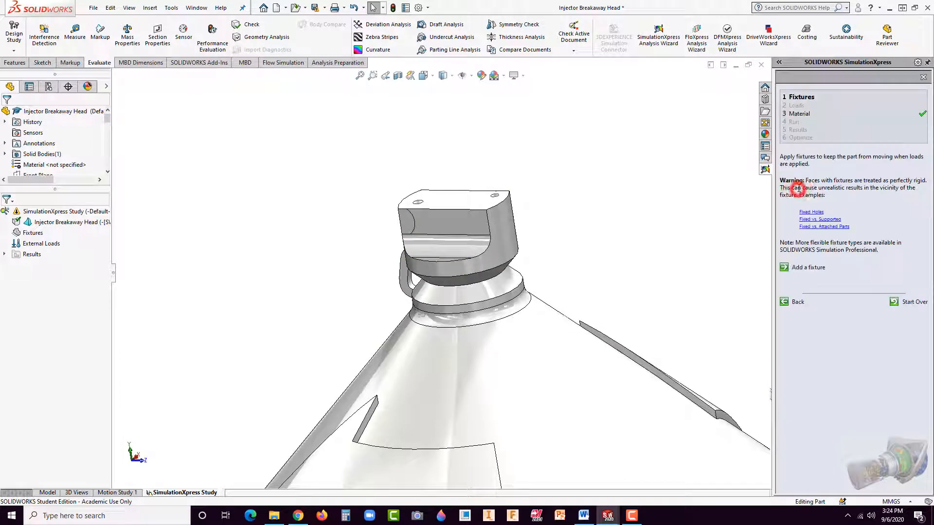
left_click(806, 107)
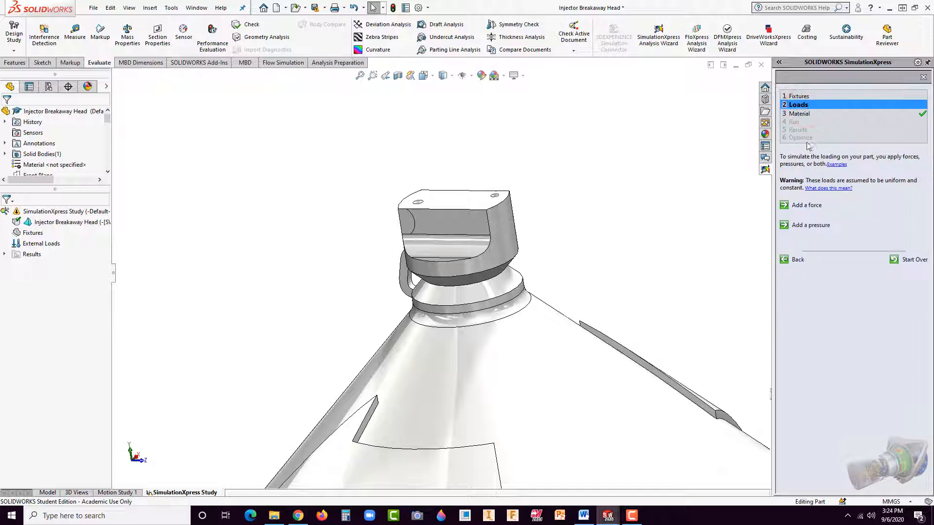
Step: Apply a normal force of 10 lbf per item, in English (IPS) units, to the arc-bounded faces on the tip's opposite sides
left_click(806, 206)
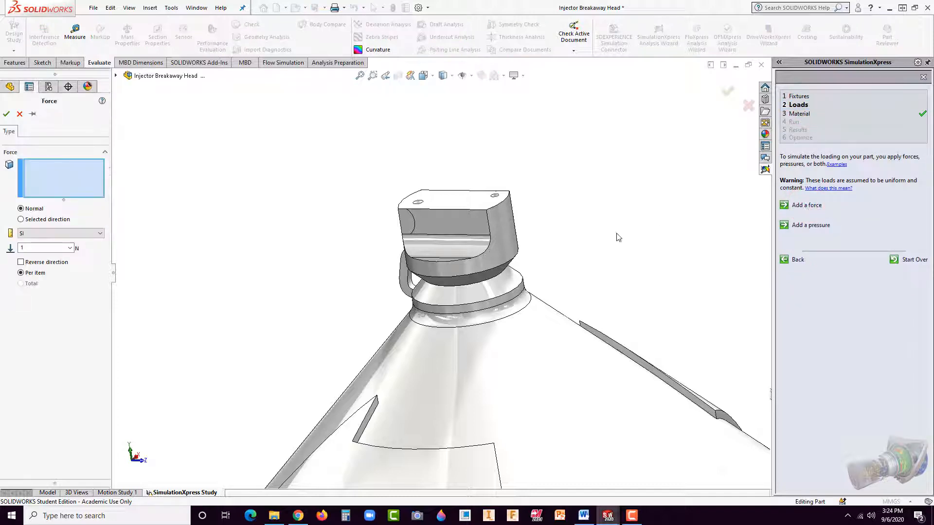
left_click(411, 224)
middle_click_drag(589, 216, 475, 253)
left_click(482, 208)
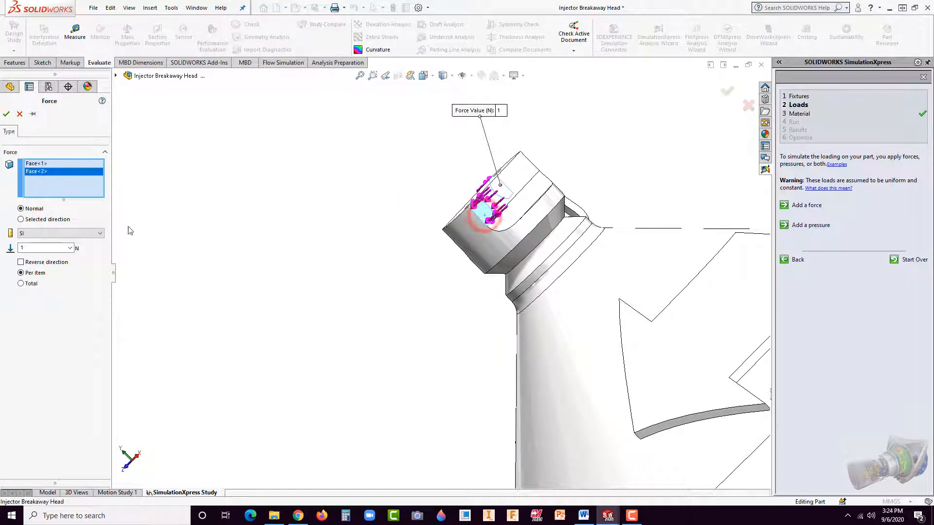
double_click(37, 248)
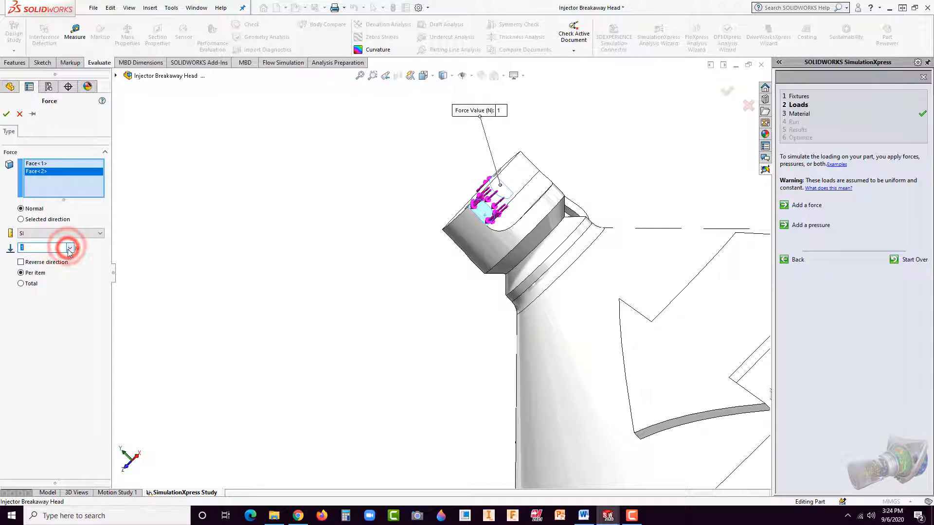
left_click(76, 235)
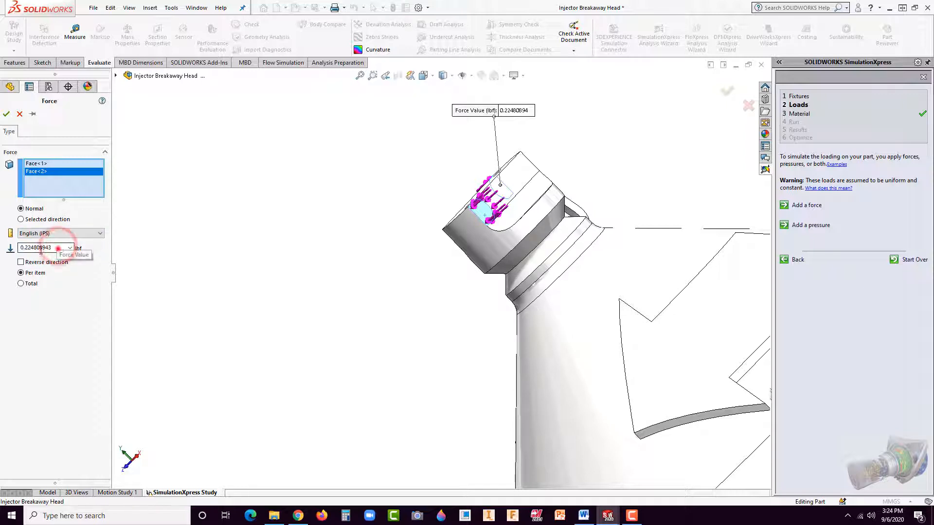
left_click_drag(51, 248, 5, 251)
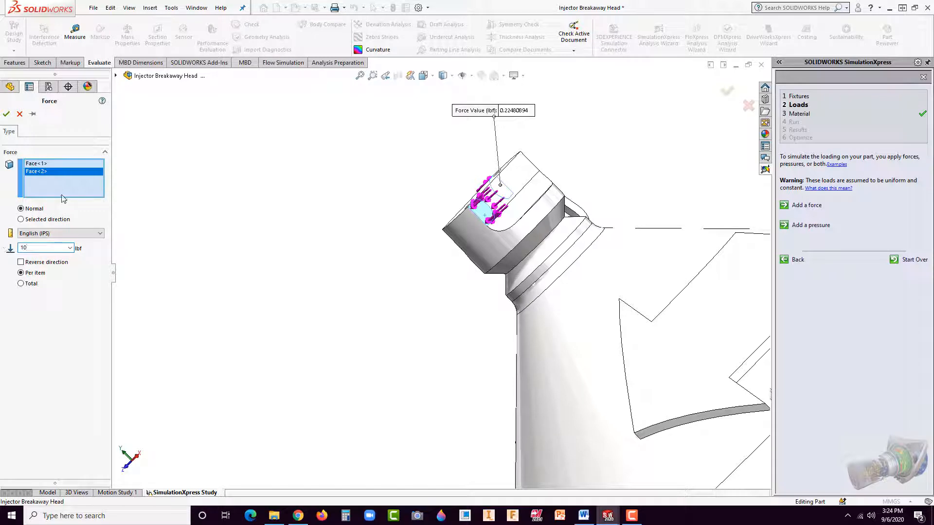
left_click(6, 114)
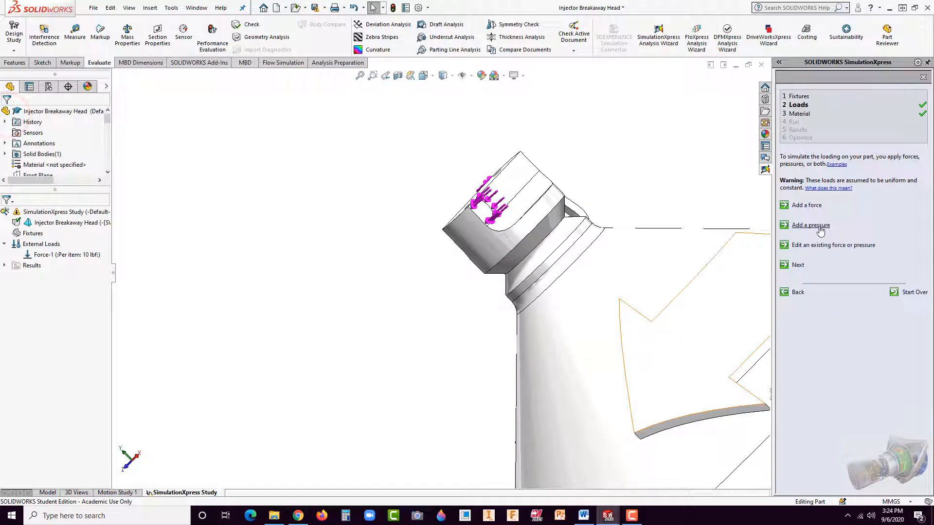
Step: Add a fixed-geometry fixture to the injector's large conical outer face below the collar
left_click(803, 96)
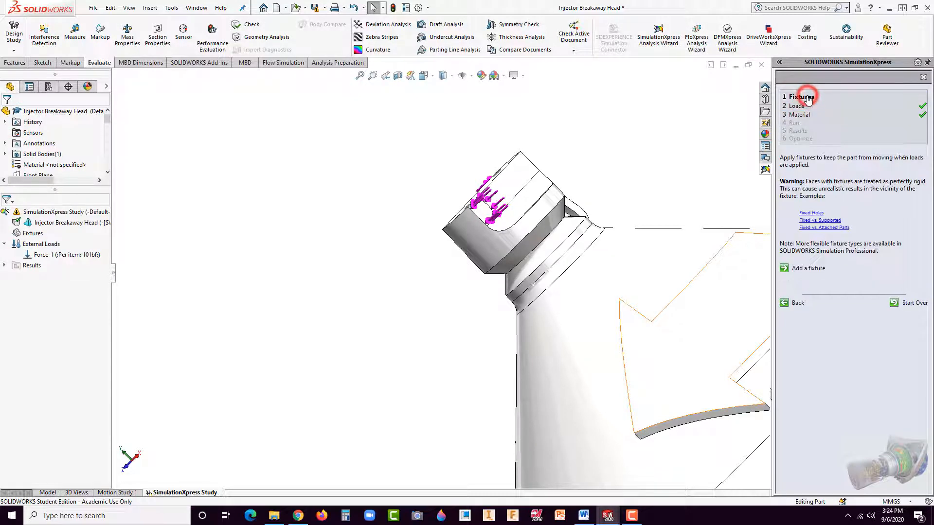
left_click(808, 268)
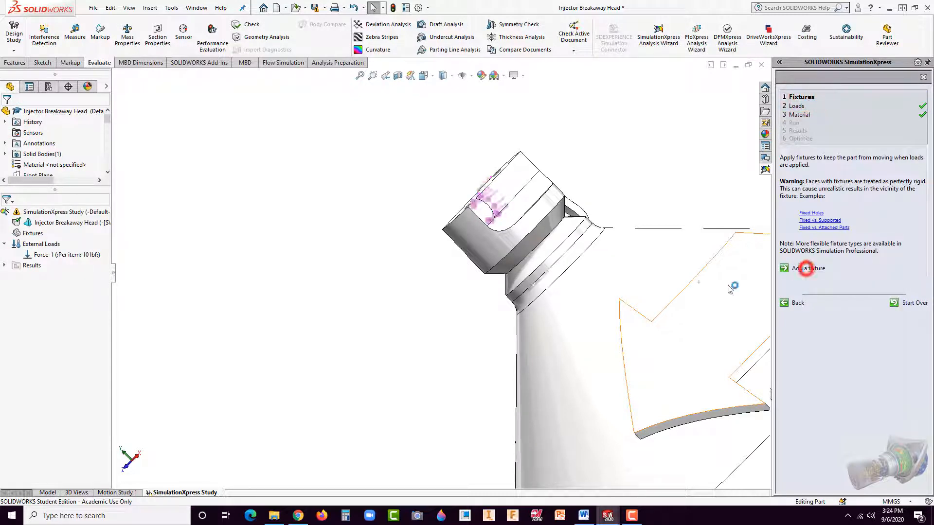
left_click(593, 341)
left_click(7, 114)
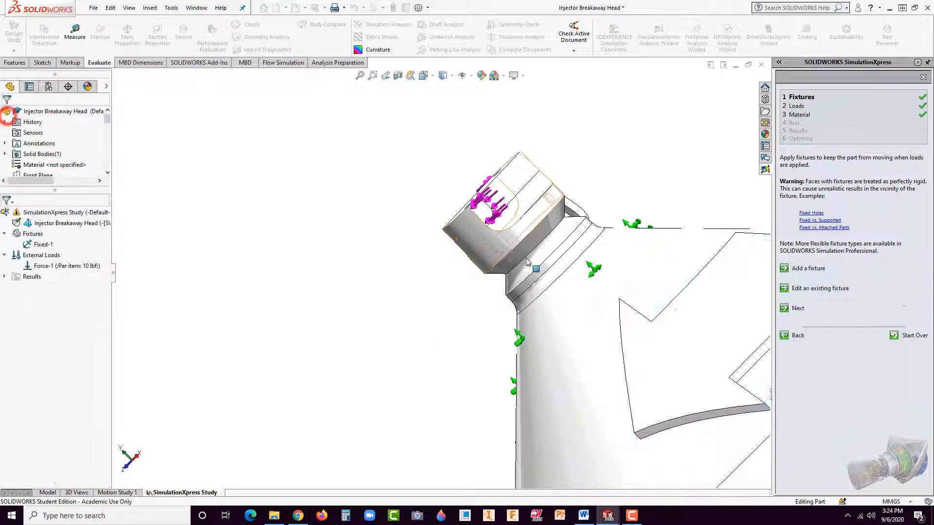
Step: Advance to the Material stage and apply Acrylic (Medium-high impact) from the Plastics category to the part
left_click(798, 309)
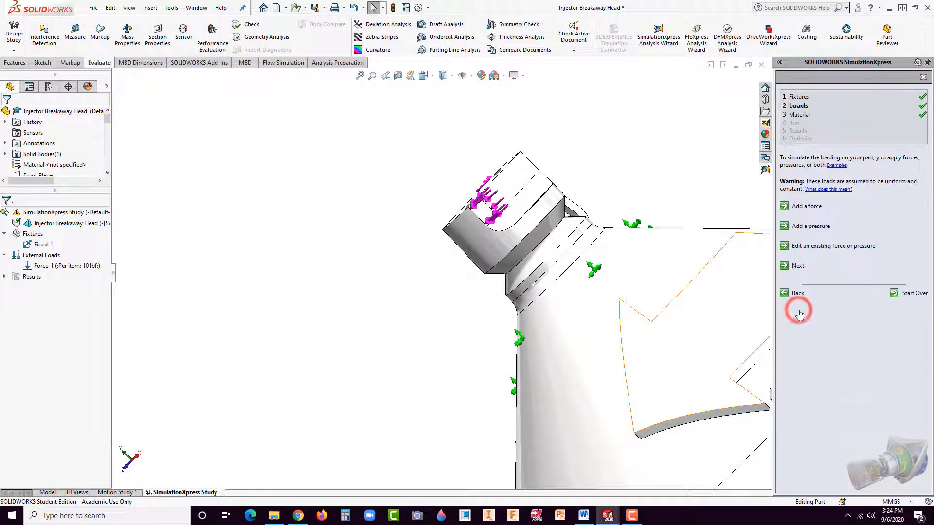
left_click(797, 267)
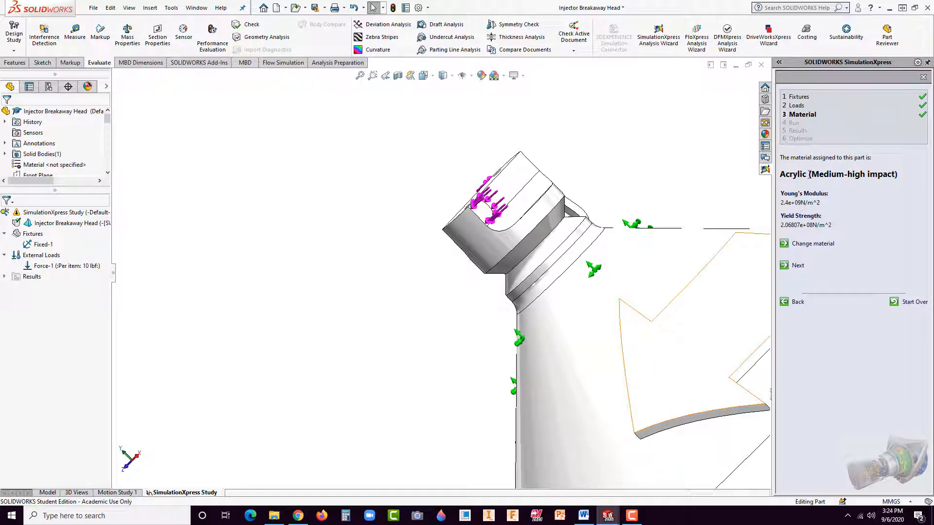
left_click(805, 245)
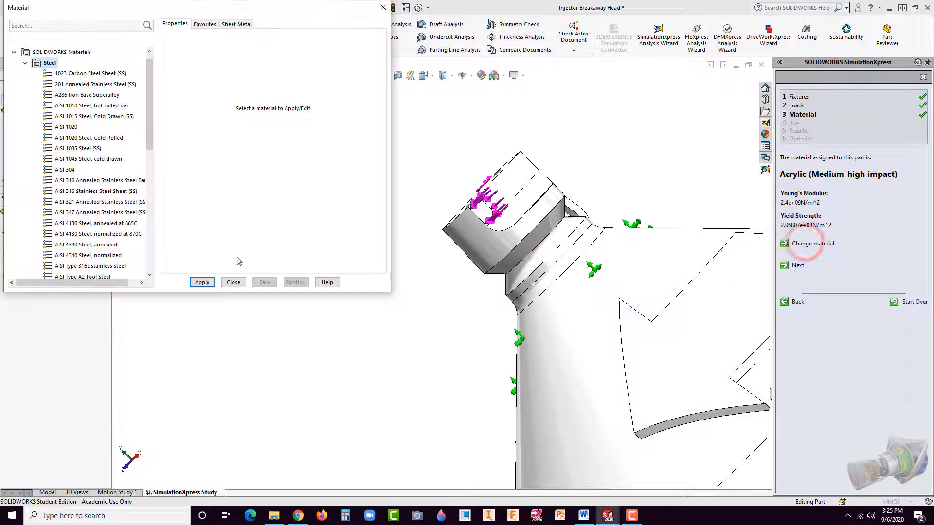
left_click(22, 63)
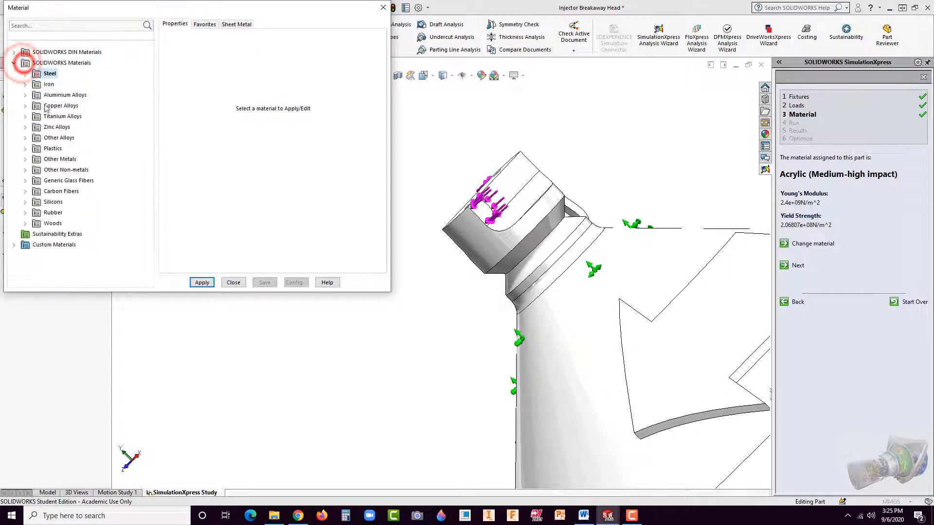
left_click(25, 149)
left_click(66, 85)
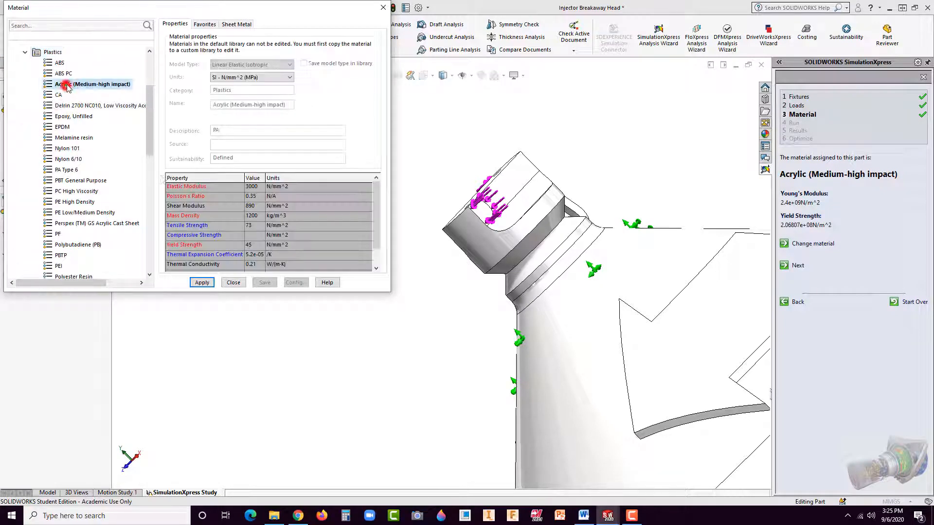
left_click(202, 283)
left_click(234, 283)
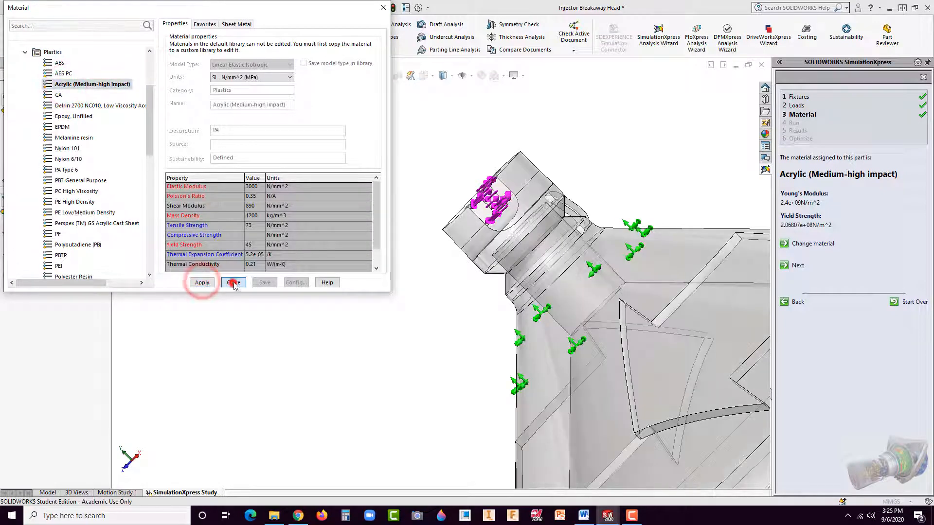
Step: Run the simulation, accept the part's deformation and continue to the factor of safety results
left_click(796, 267)
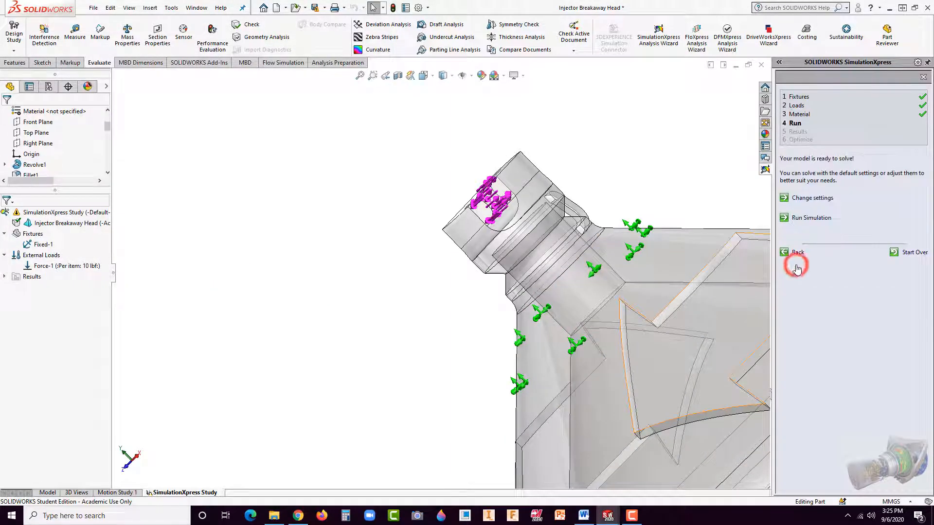
left_click(801, 219)
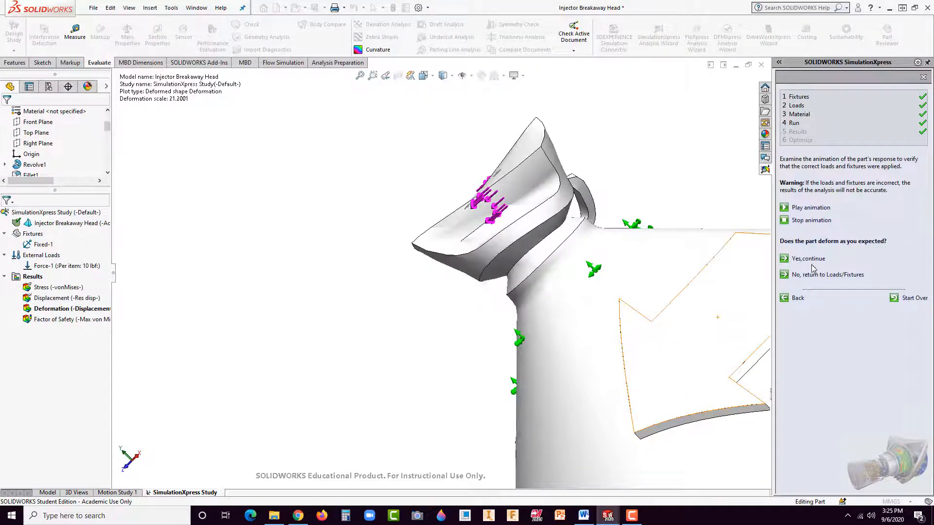
left_click(805, 259)
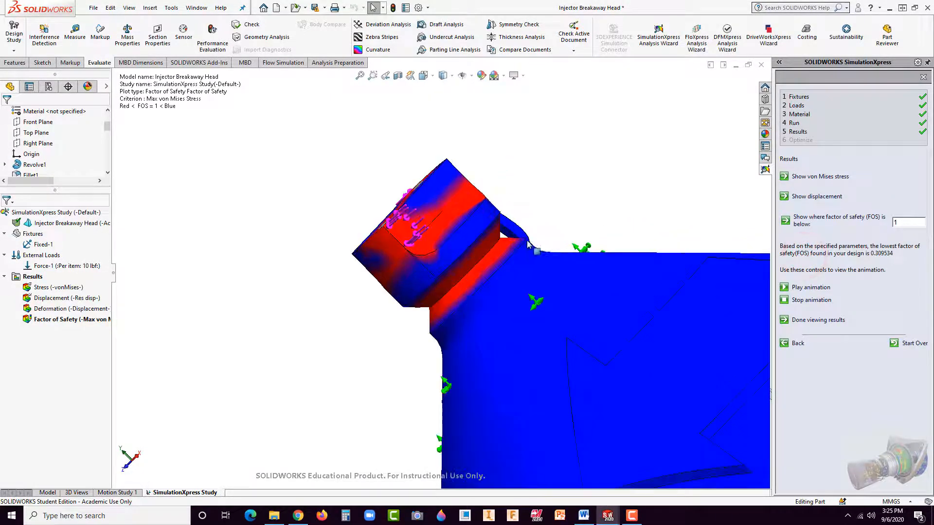
Step: Examine the factor of safety plot around the breakaway notch and the bridging strap from several angles
scroll(521, 248, "down", 5)
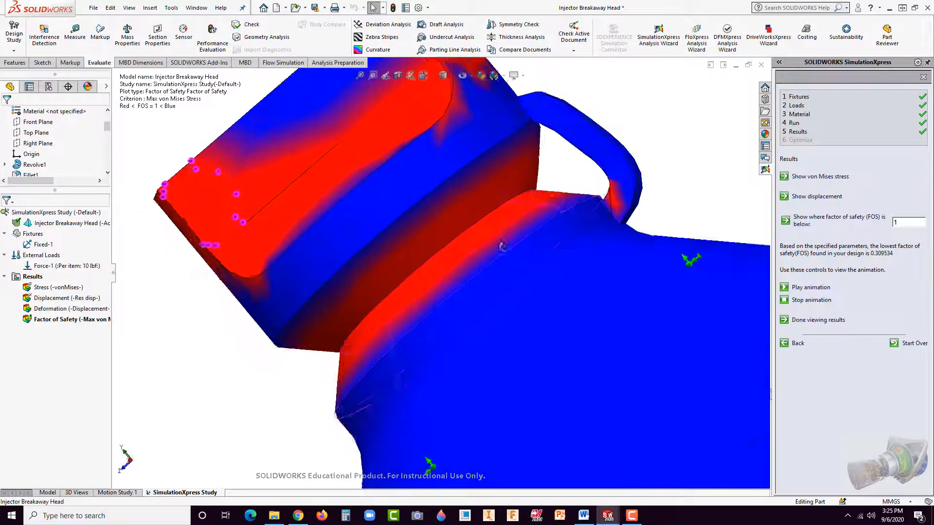
middle_click_drag(502, 245, 494, 211)
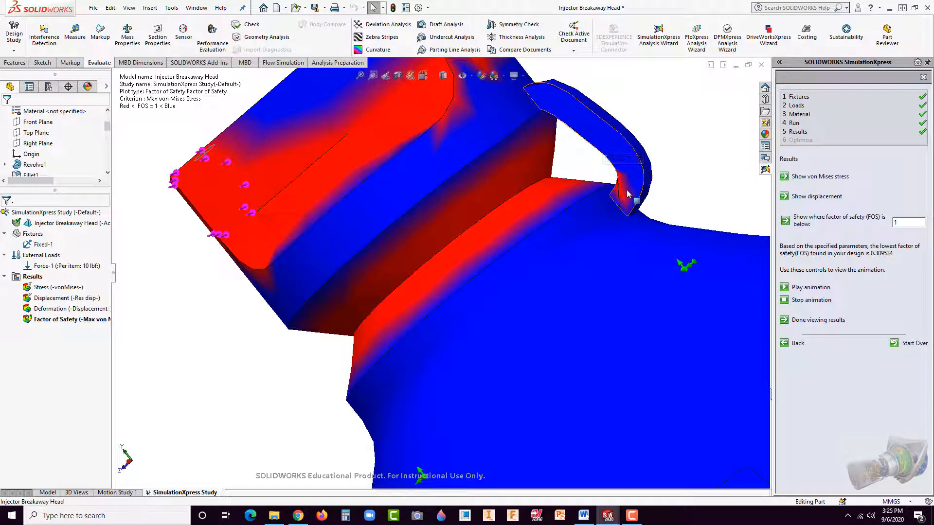
middle_click_drag(498, 322, 610, 174)
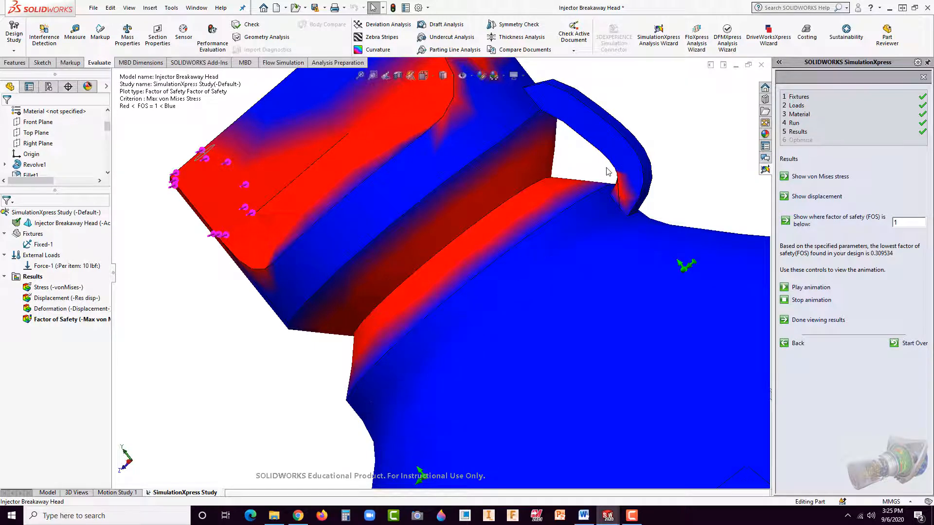
middle_click_drag(594, 264, 592, 224)
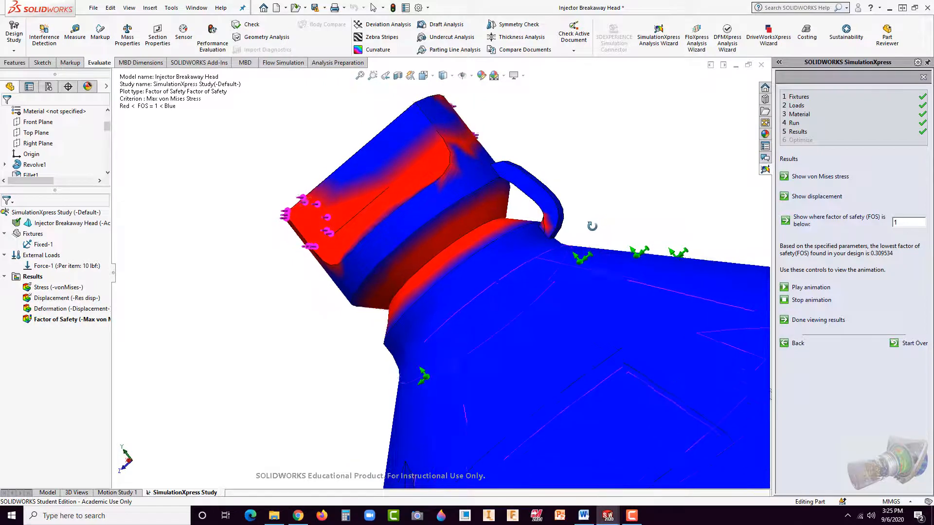
left_click(618, 187)
scroll(550, 223, "up", 2)
scroll(536, 219, "down", 1)
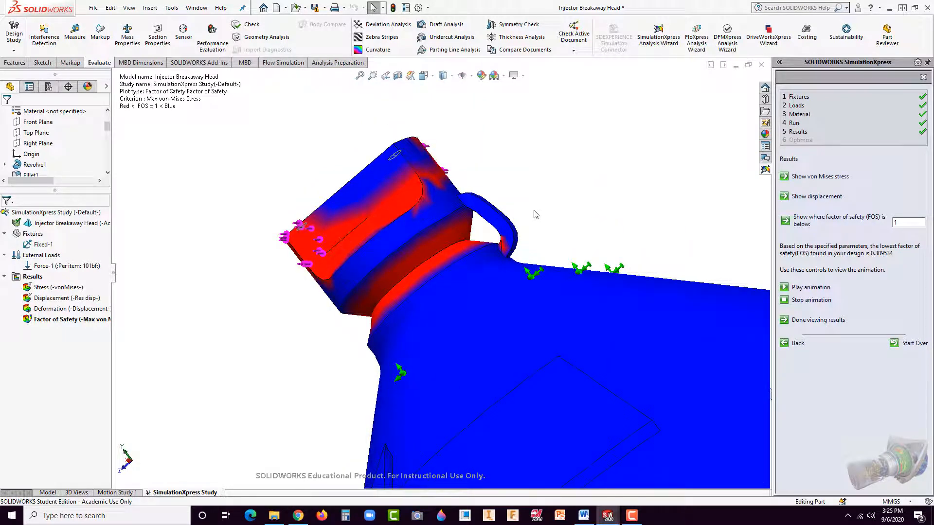
Step: Switch to the Word report and replace the steering wheel image under ANALYSIS – A with the captured injector analysis screenshot
left_click(584, 515)
scroll(629, 377, "down", 2)
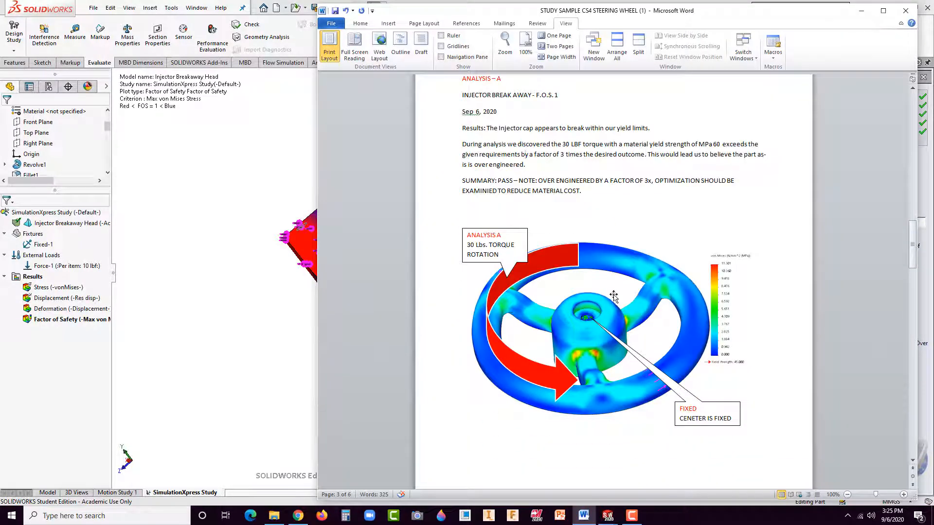
left_click(613, 296)
key("Delete")
left_click(554, 261)
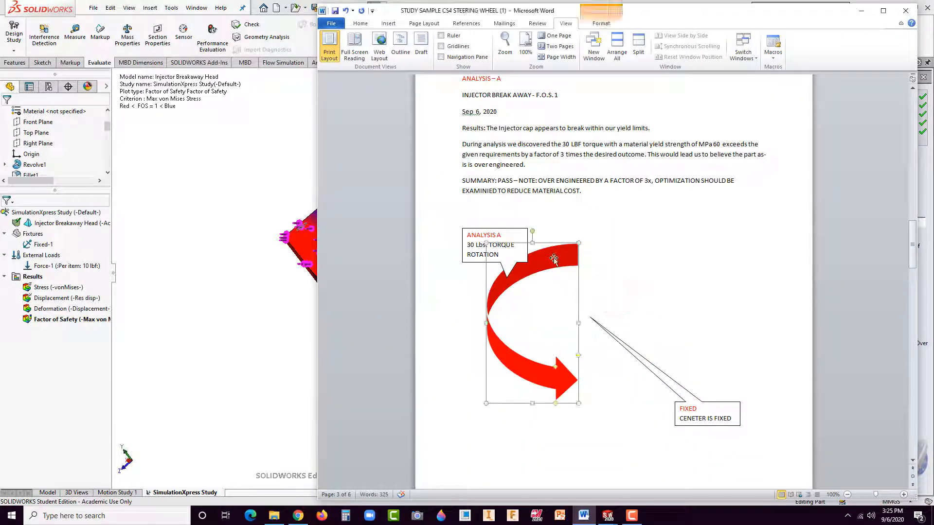
left_click(618, 299)
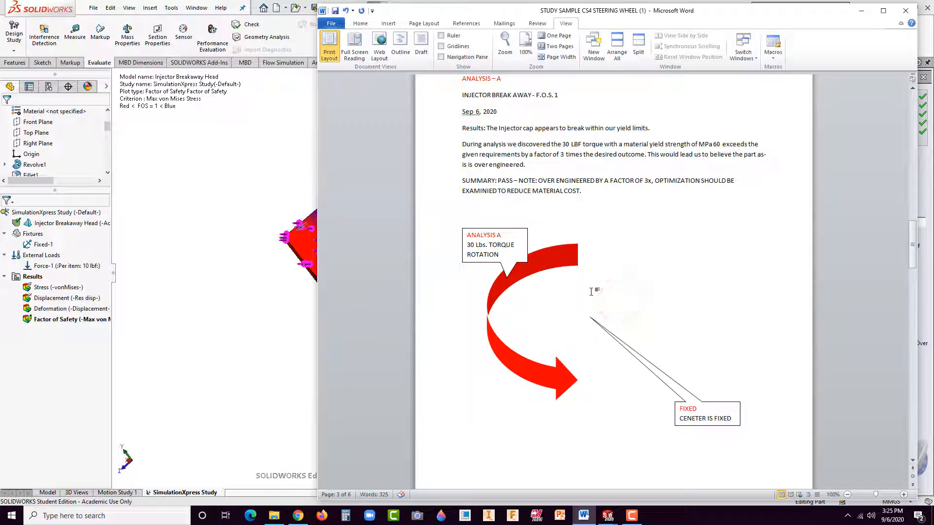
key("ctrl+v")
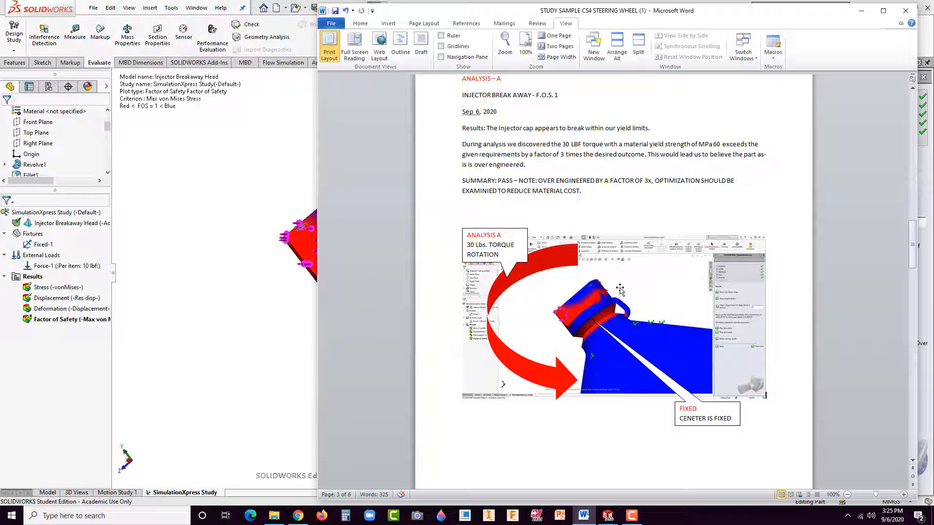
Step: Shrink the red curved arrow and rotate it so it curls around the injector tip in the pasted image
left_click(548, 376)
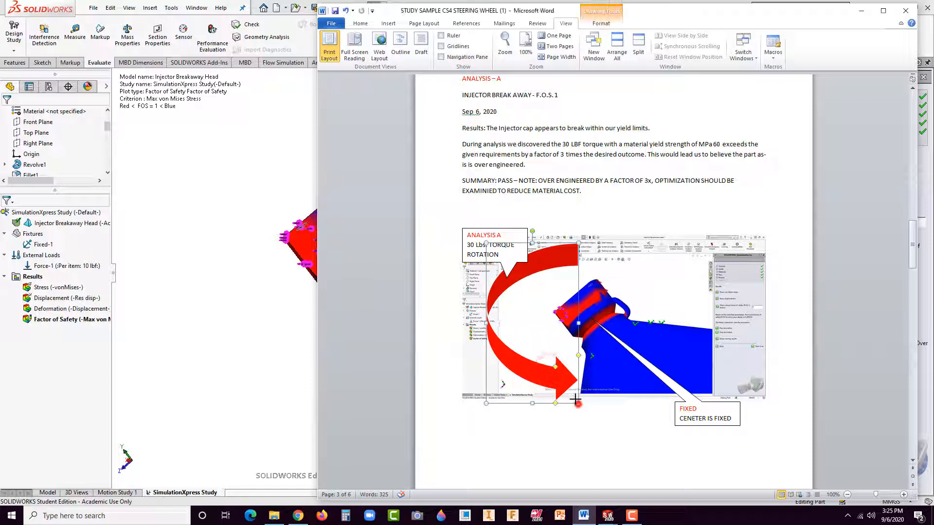
left_click_drag(578, 404, 576, 339)
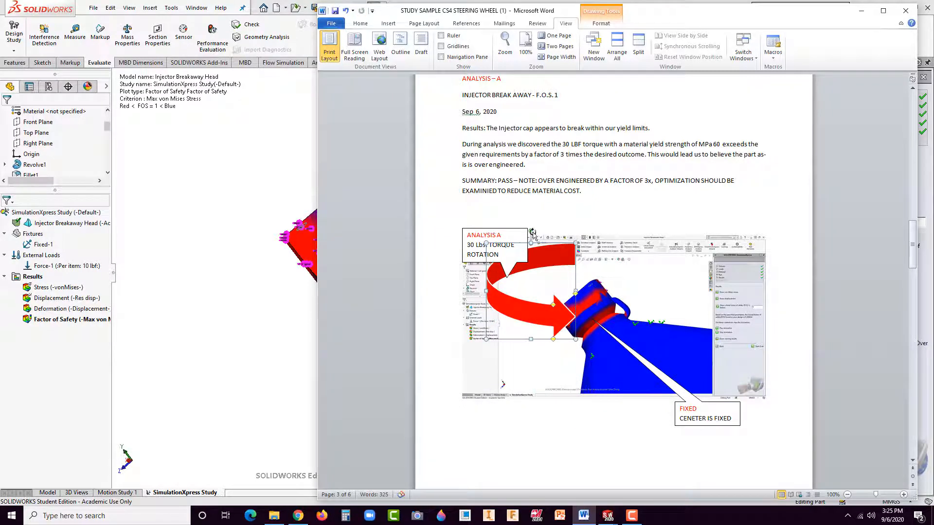
left_click_drag(527, 236, 589, 390)
left_click(671, 296)
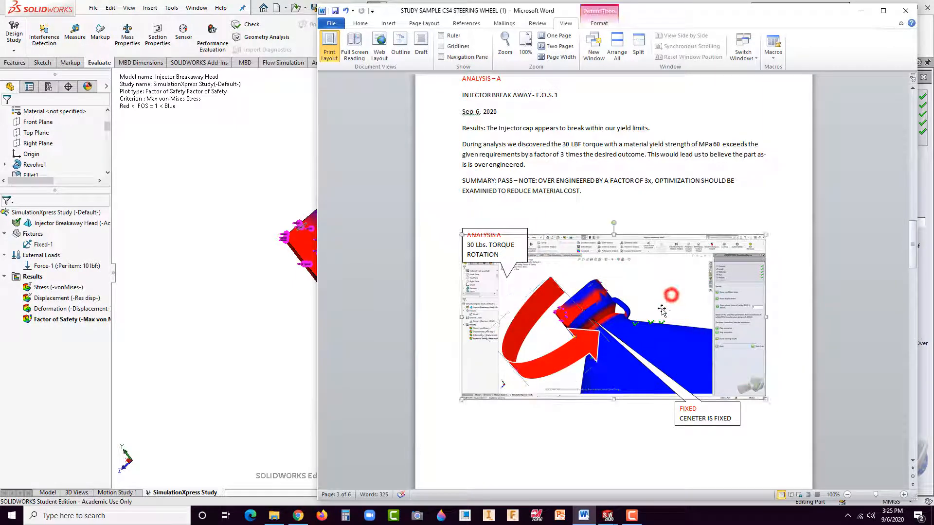
Step: Change the ANALYSIS A callout's torque value to 10 Lbs
double_click(467, 246)
type("10")
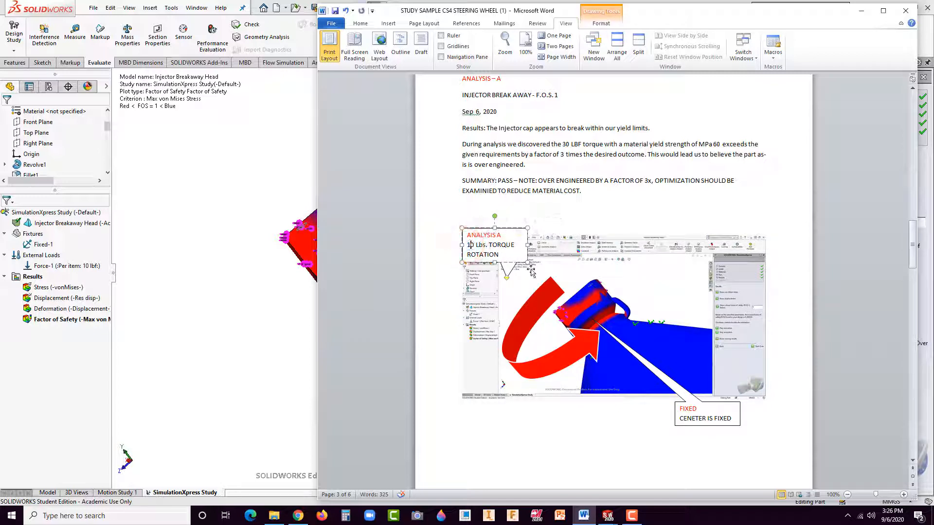
left_click(623, 216)
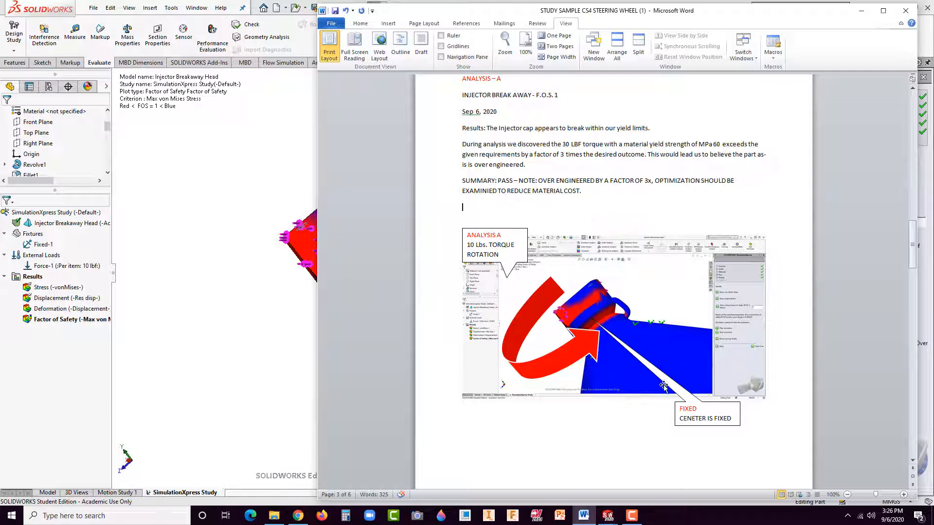
Step: Select the FIXED callout that points into the pasted analysis image
left_click(706, 408)
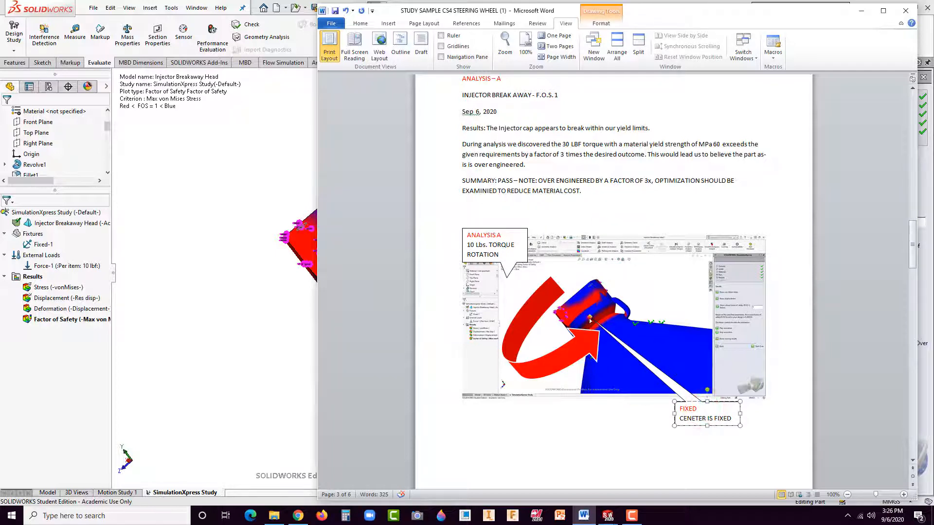